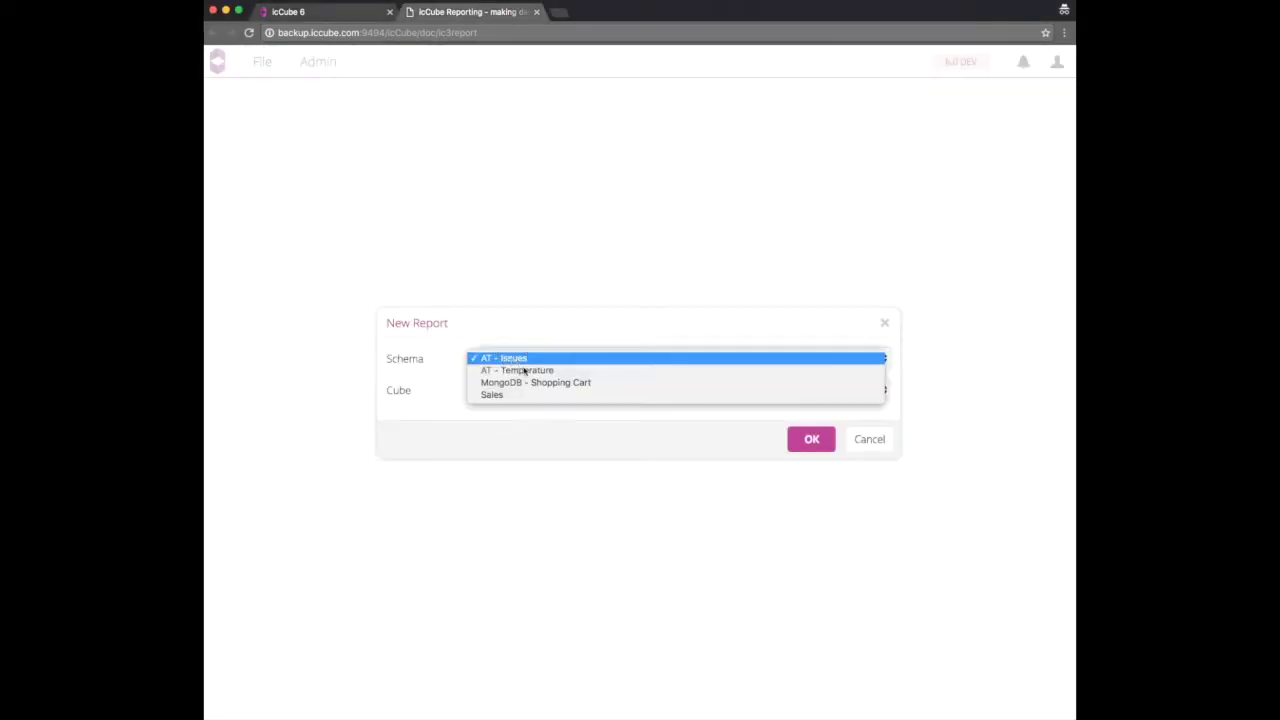
Step: Pick the MongoDB - Shopping Cart schema for the new report, with Cube as its cube
{"action": "left_click", "coordinate": [563, 383]}
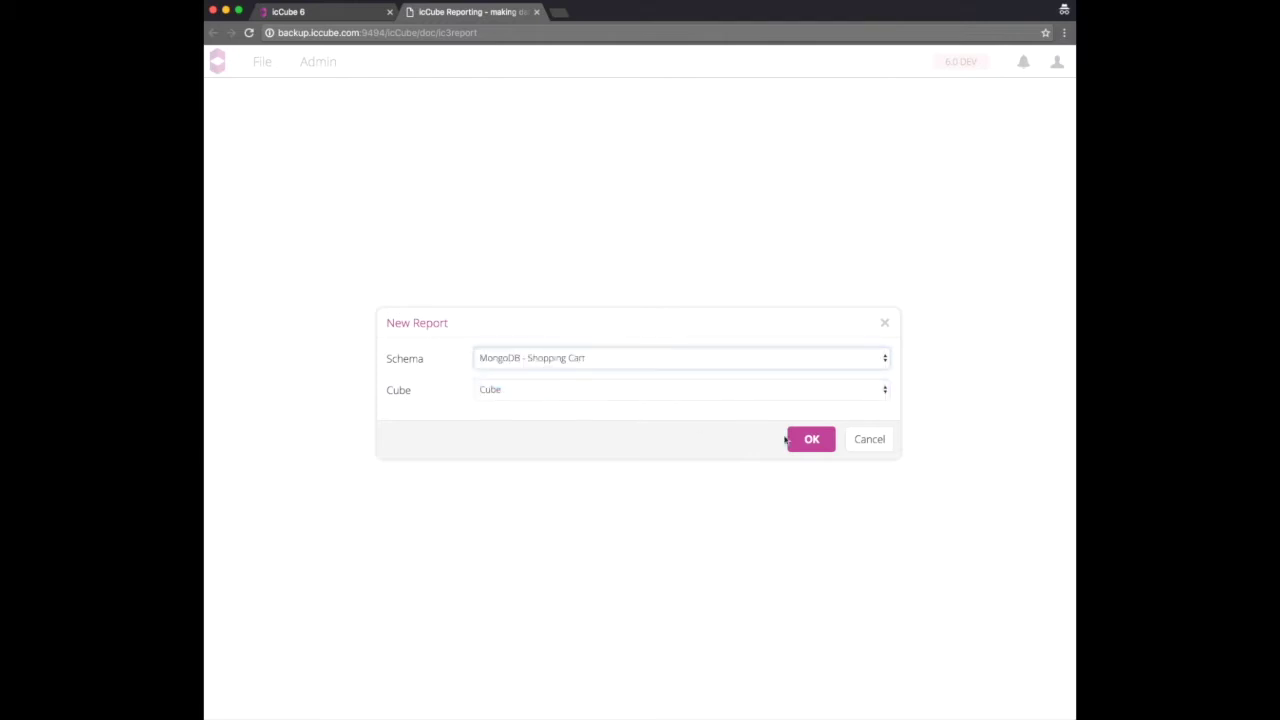
Step: Create the empty report and place a Serial chart widget on the canvas
{"action": "left_click", "coordinate": [833, 447]}
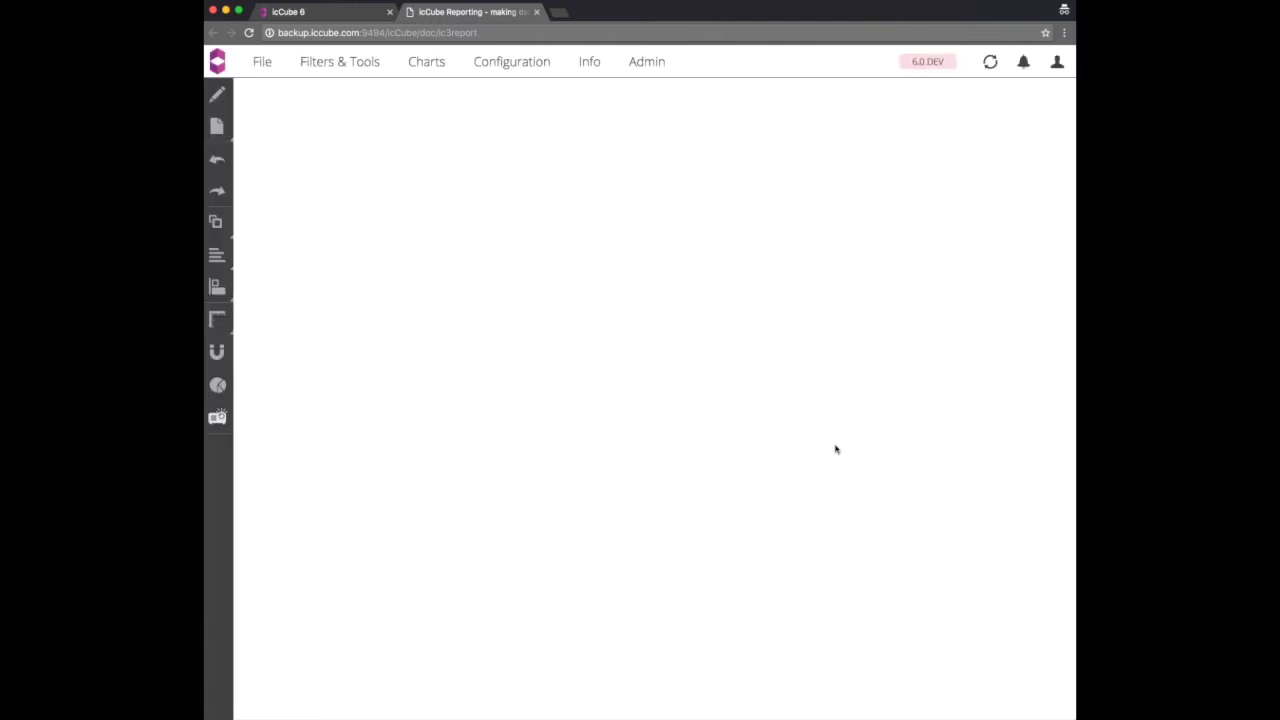
{"action": "left_click", "coordinate": [430, 70]}
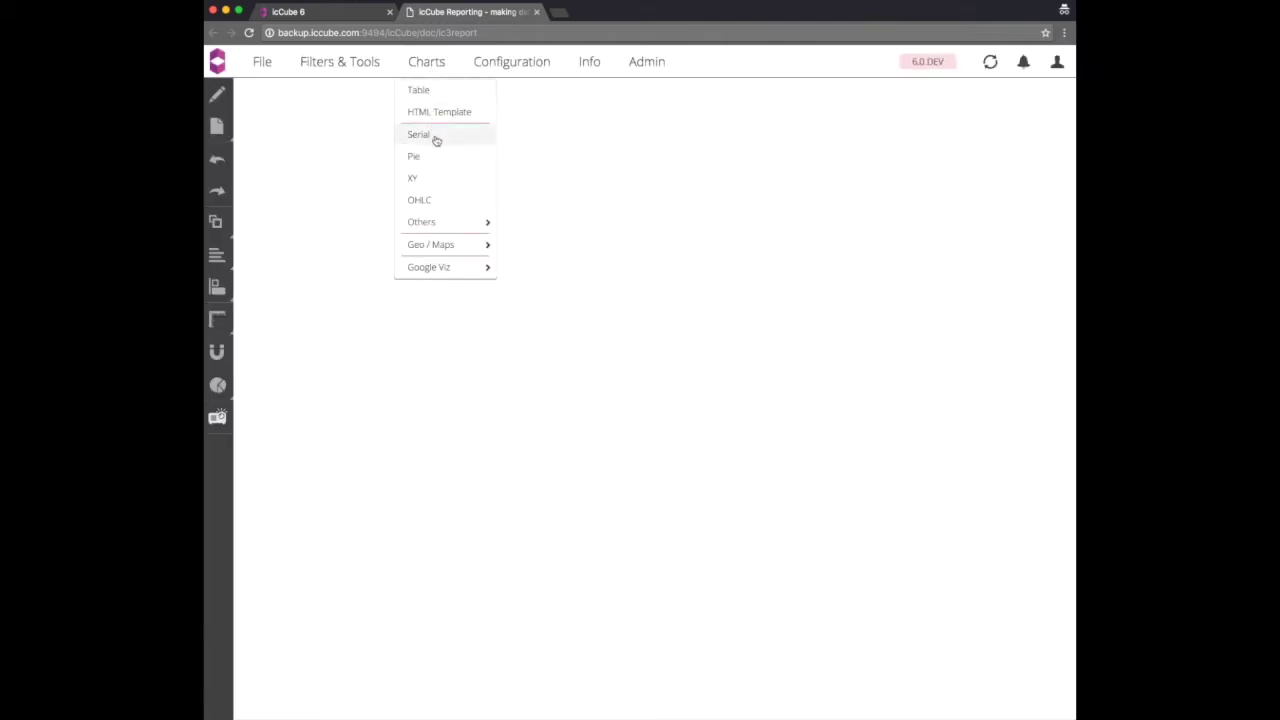
{"action": "left_click_drag", "start_coordinate": [437, 142], "coordinate": [289, 106]}
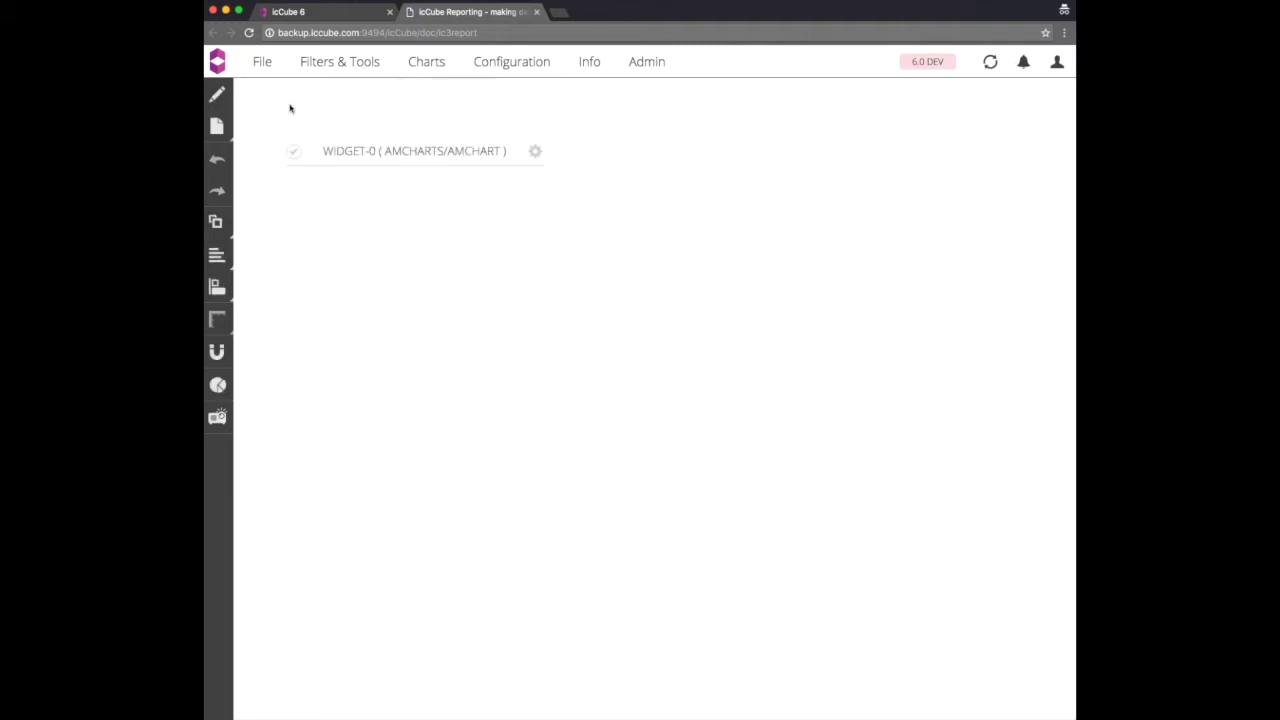
Step: Open the widget editor and step through its sections to the Hooks (JS) settings
{"action": "left_click", "coordinate": [217, 94]}
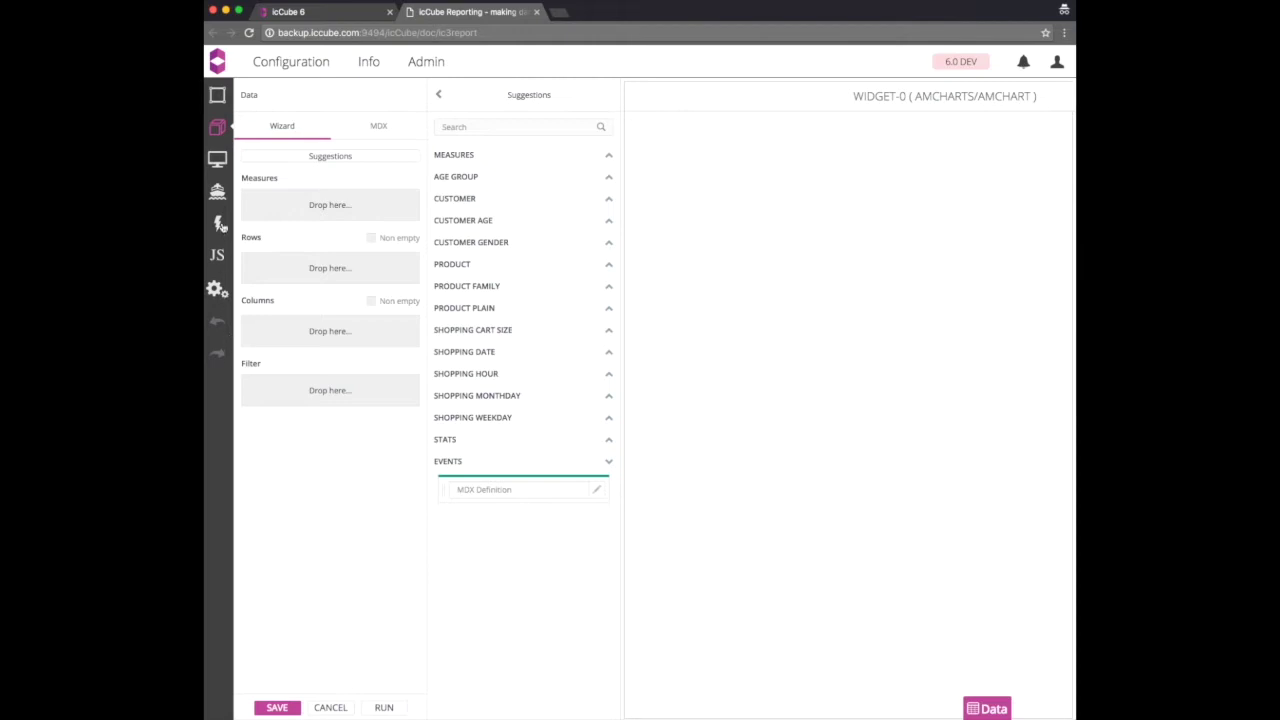
{"action": "left_click", "coordinate": [219, 97]}
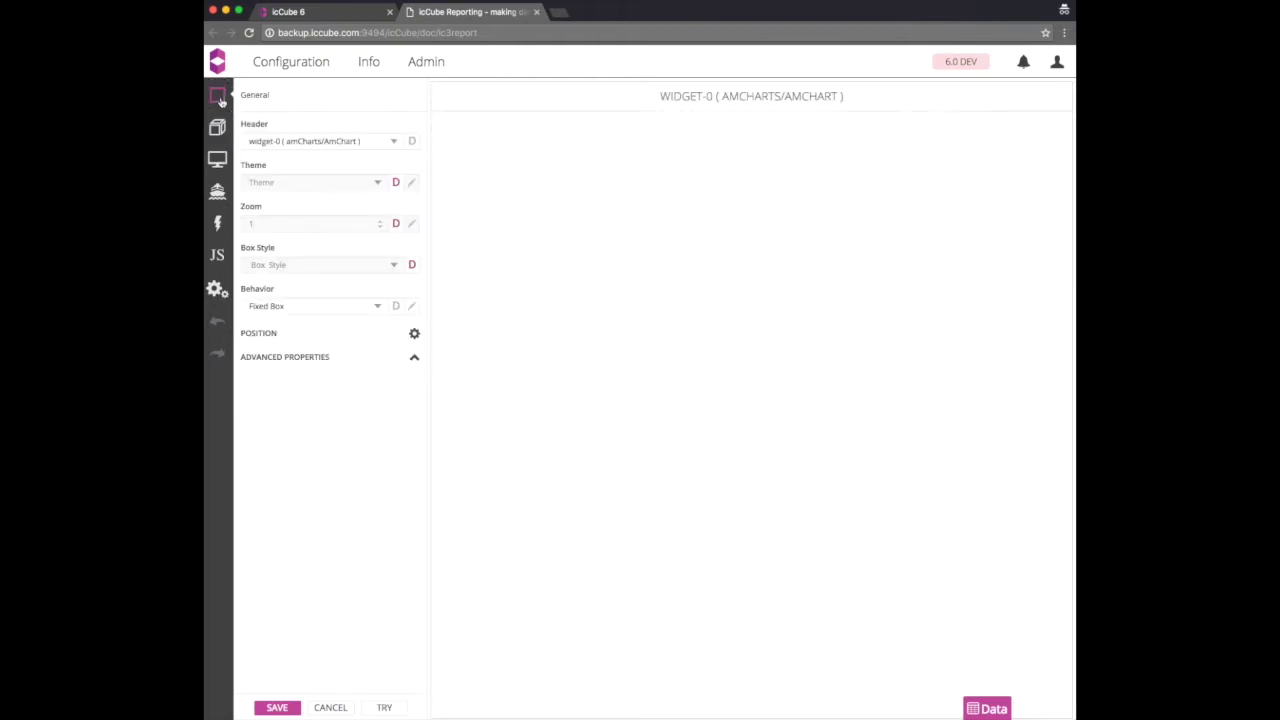
{"action": "left_click", "coordinate": [219, 127]}
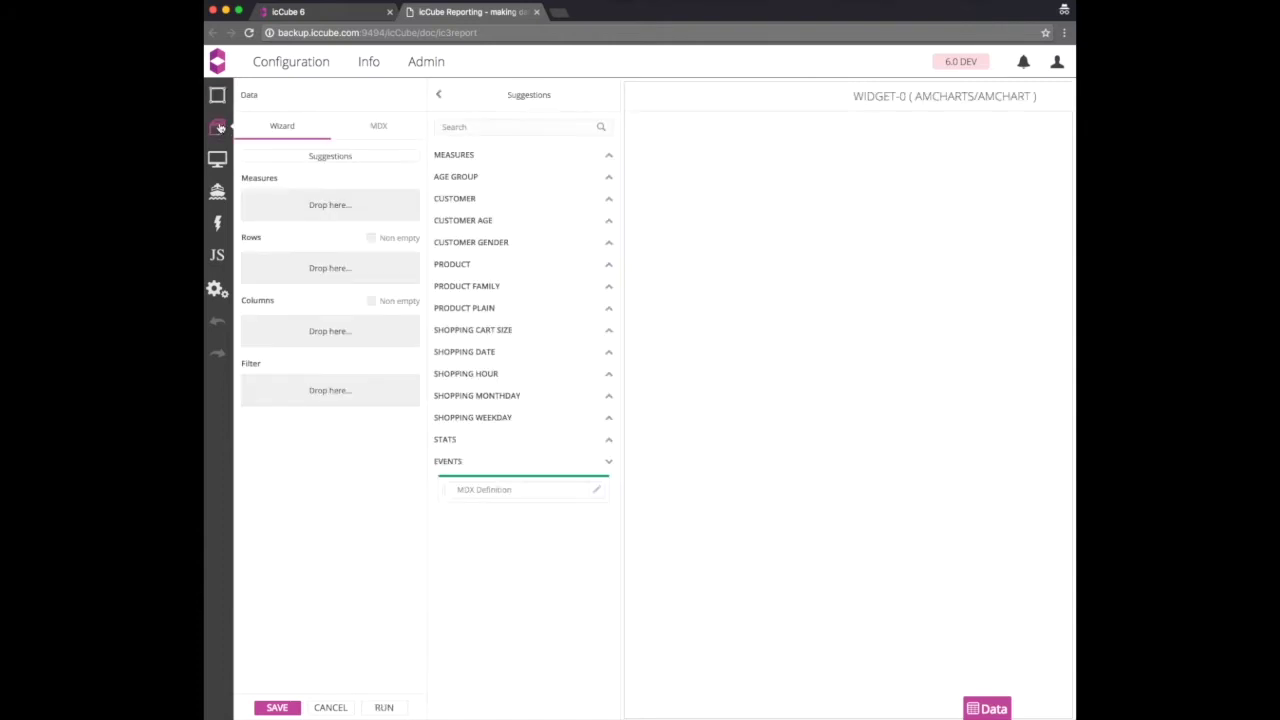
{"action": "left_click", "coordinate": [219, 160]}
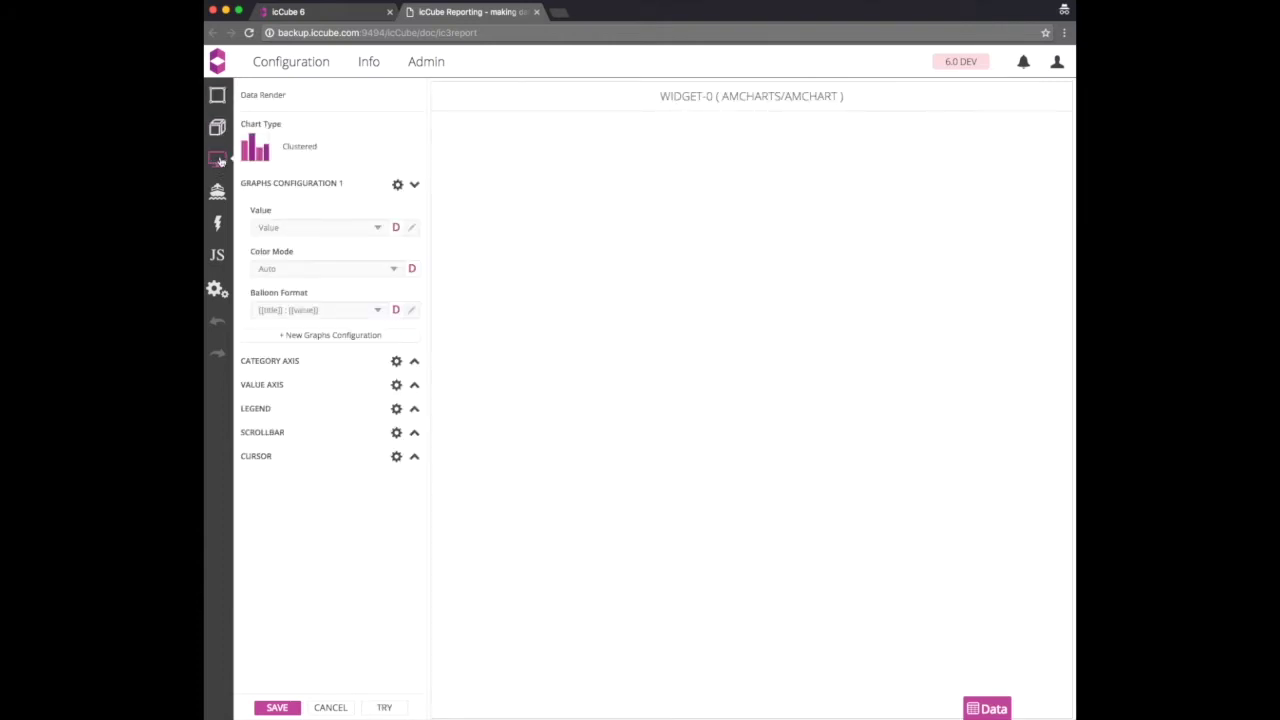
{"action": "left_click", "coordinate": [222, 193]}
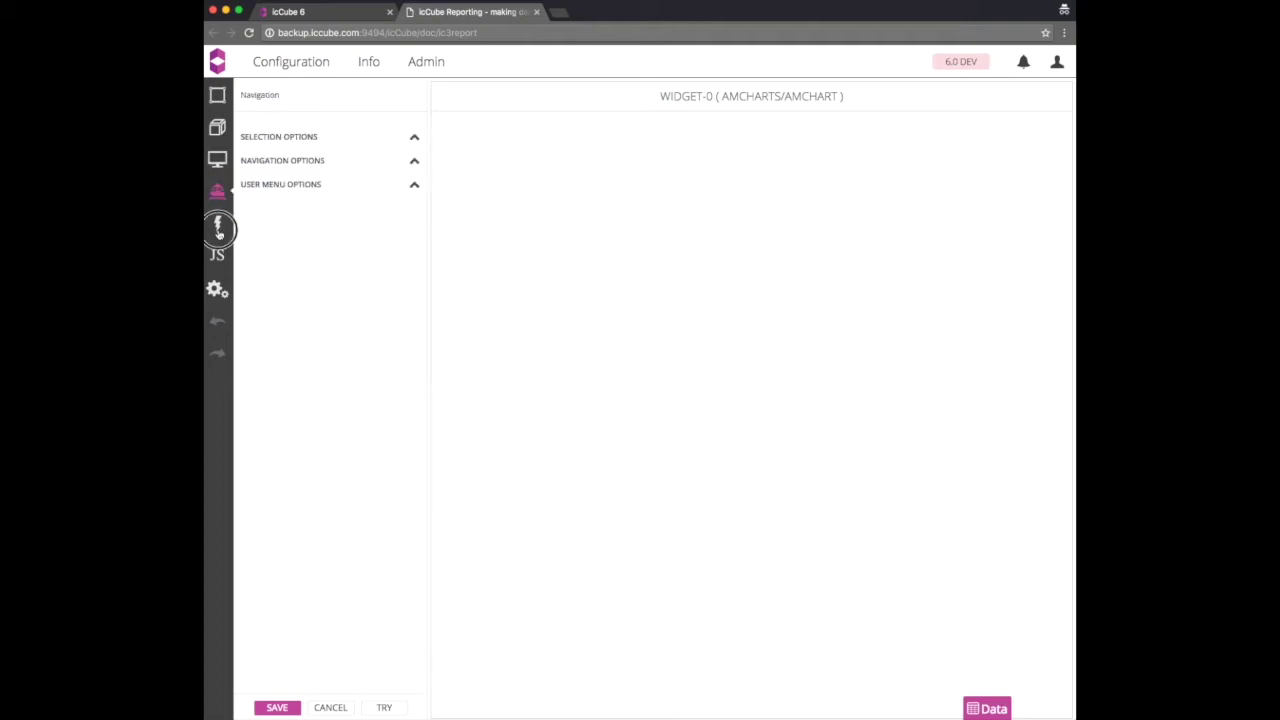
{"action": "left_click", "coordinate": [219, 231]}
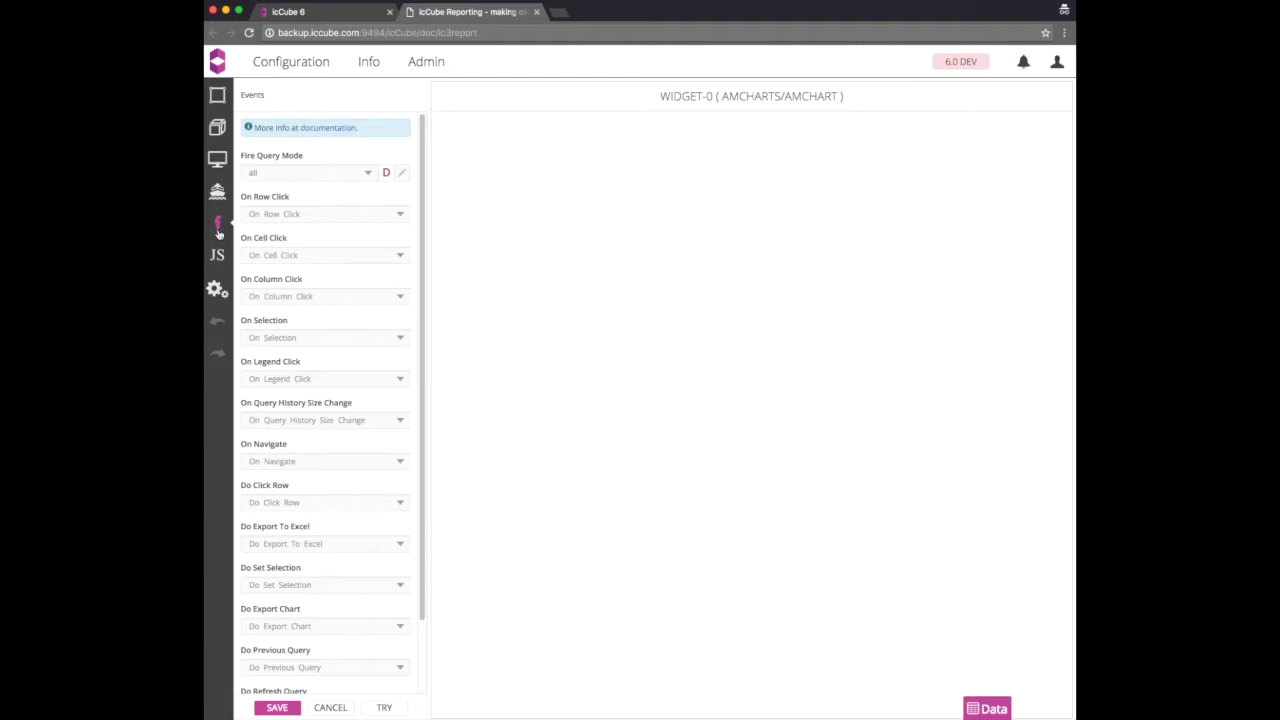
{"action": "left_click", "coordinate": [222, 258]}
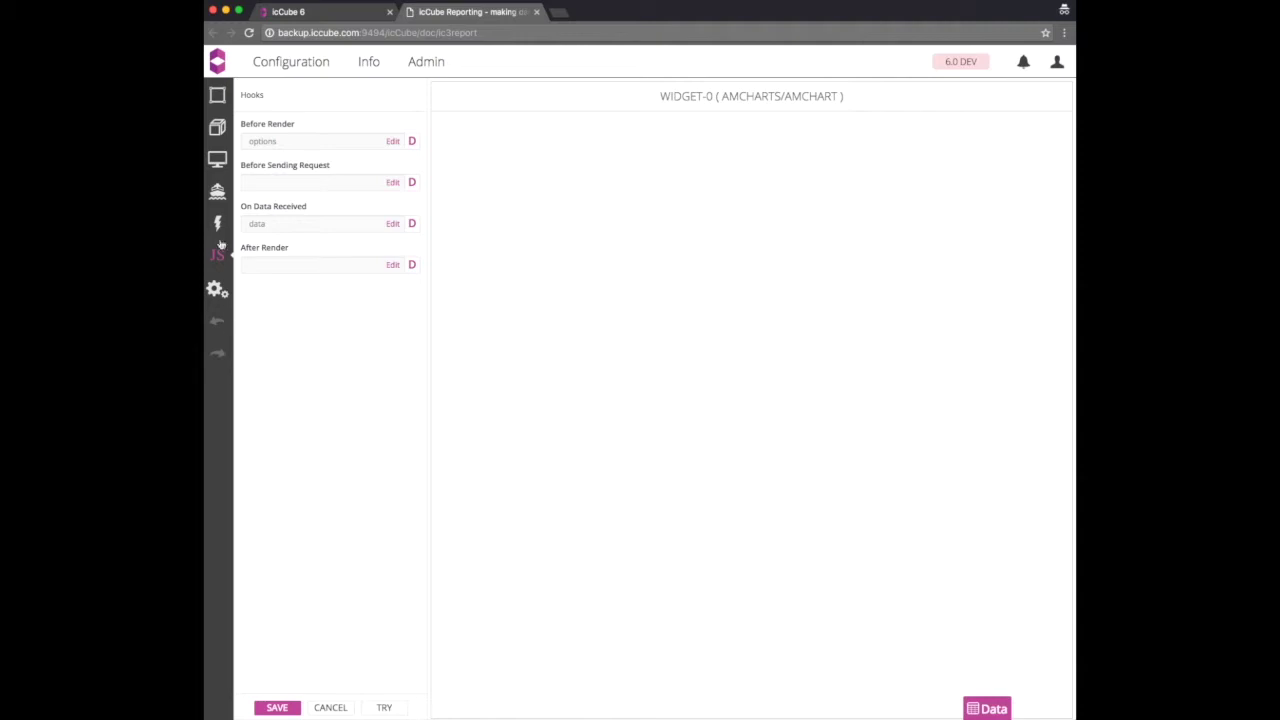
Step: Change the widget header to 'my chart'
{"action": "left_click", "coordinate": [217, 96]}
{"action": "left_click", "coordinate": [365, 142]}
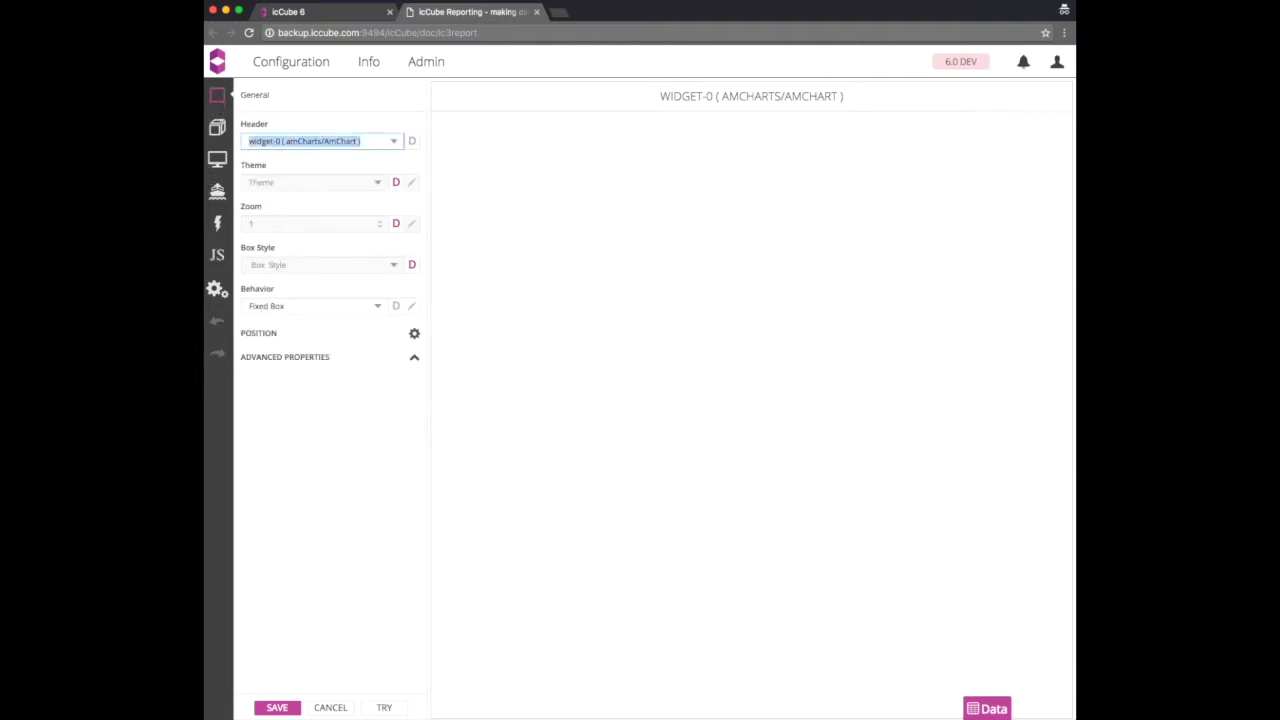
{"action": "type", "text": "my chart"}
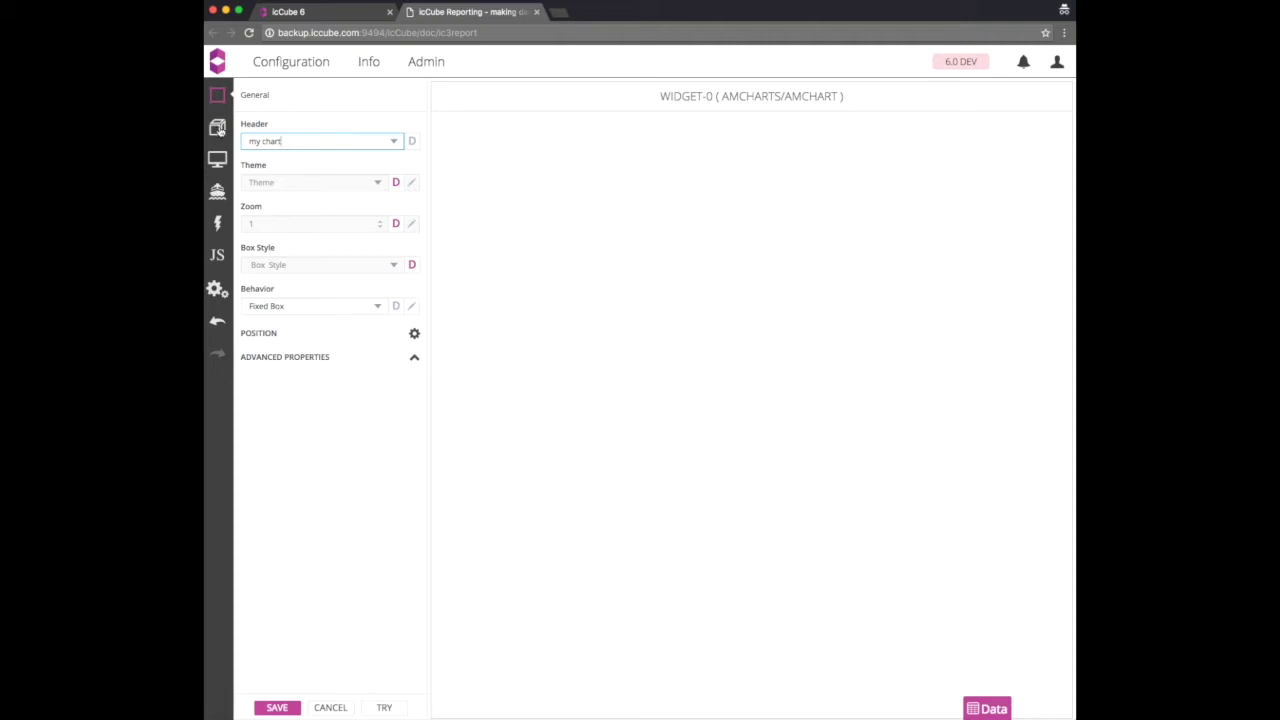
Step: Put Product Family L on rows and Margin / Cart as the measure, then run the query
{"action": "left_click", "coordinate": [219, 129]}
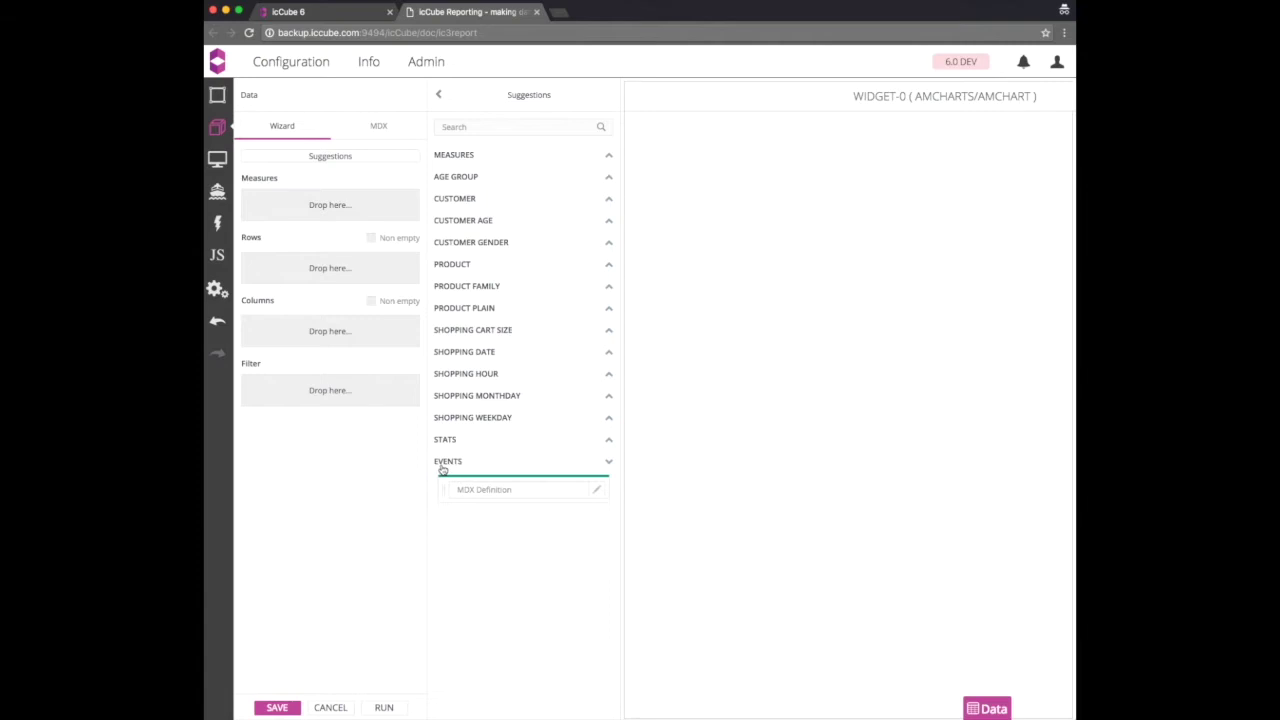
{"action": "left_click", "coordinate": [450, 288]}
{"action": "left_click_drag", "start_coordinate": [450, 352], "coordinate": [272, 262]}
{"action": "left_click", "coordinate": [465, 157]}
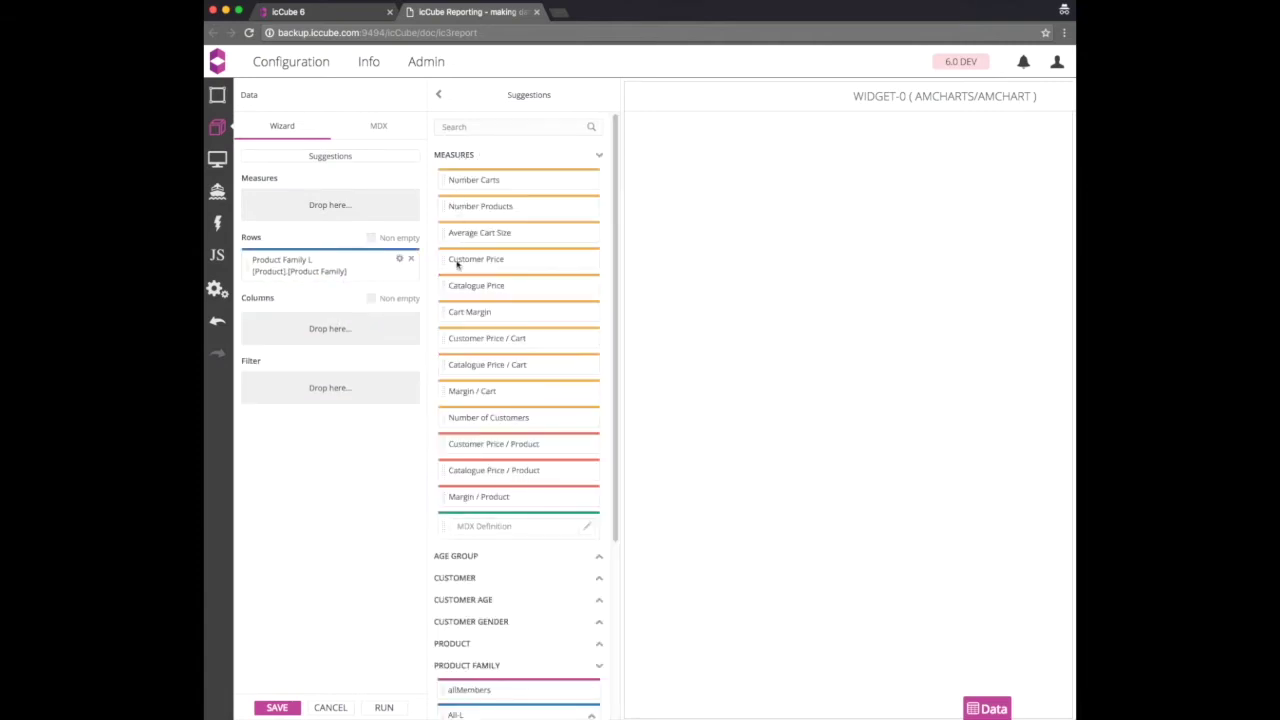
{"action": "left_click_drag", "start_coordinate": [458, 388], "coordinate": [306, 204]}
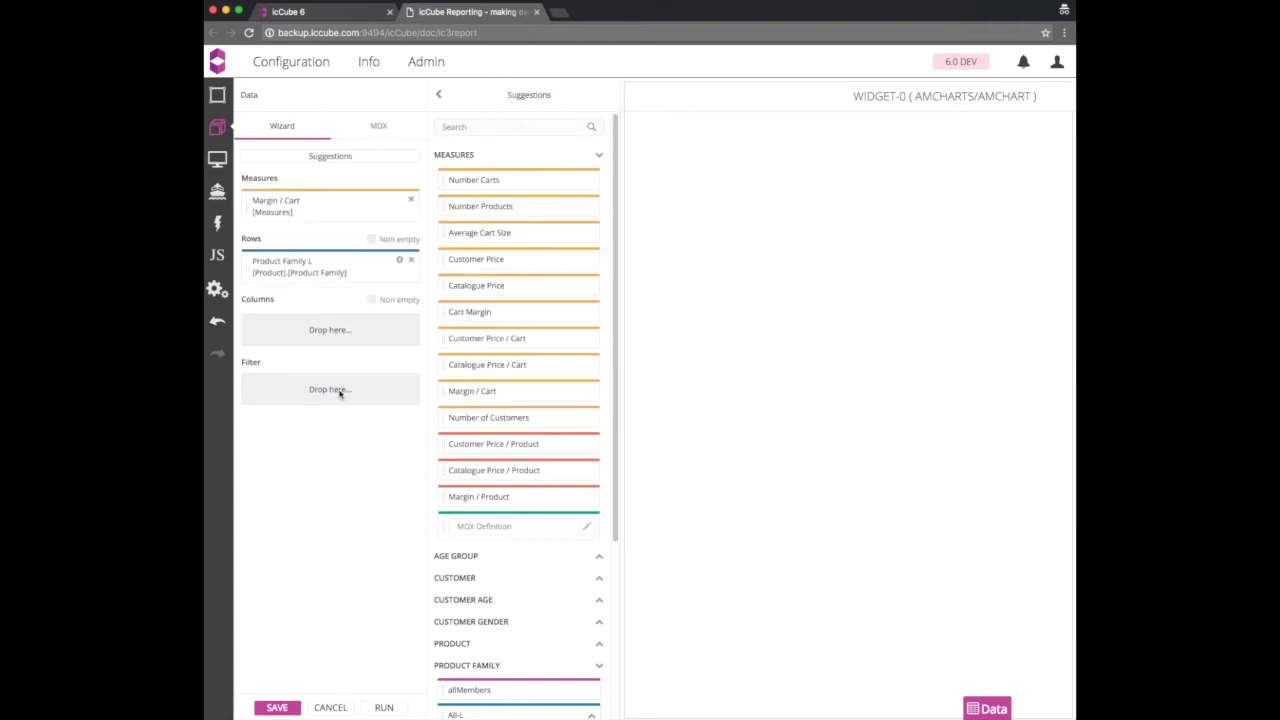
{"action": "left_click", "coordinate": [385, 707]}
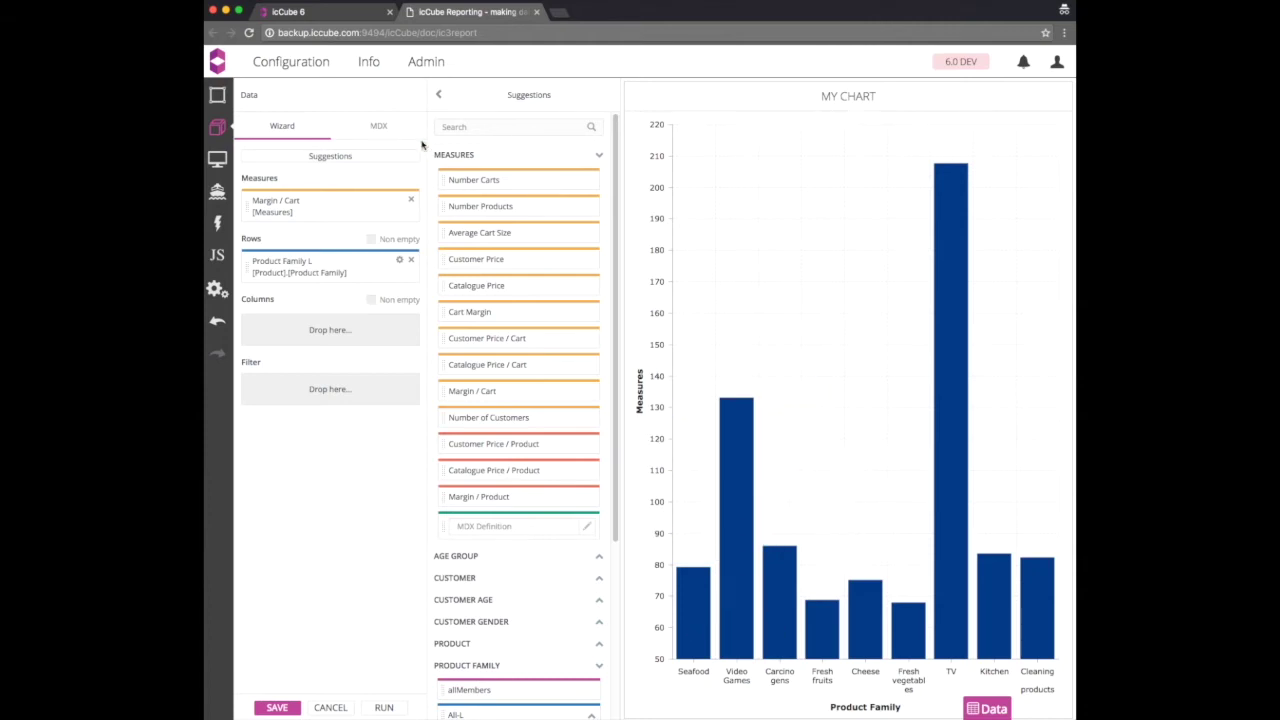
Step: Inspect the chart's query as MDX text, then close the MDX editor
{"action": "left_click", "coordinate": [379, 126]}
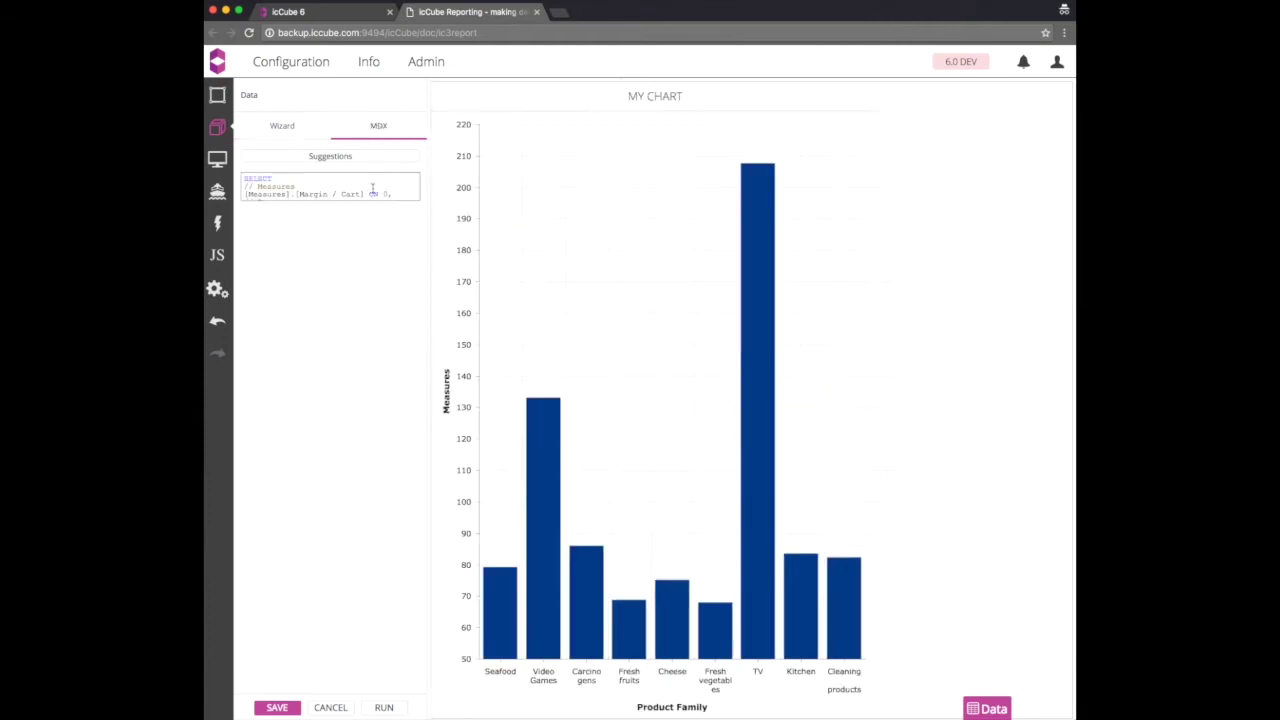
{"action": "left_click", "coordinate": [372, 189]}
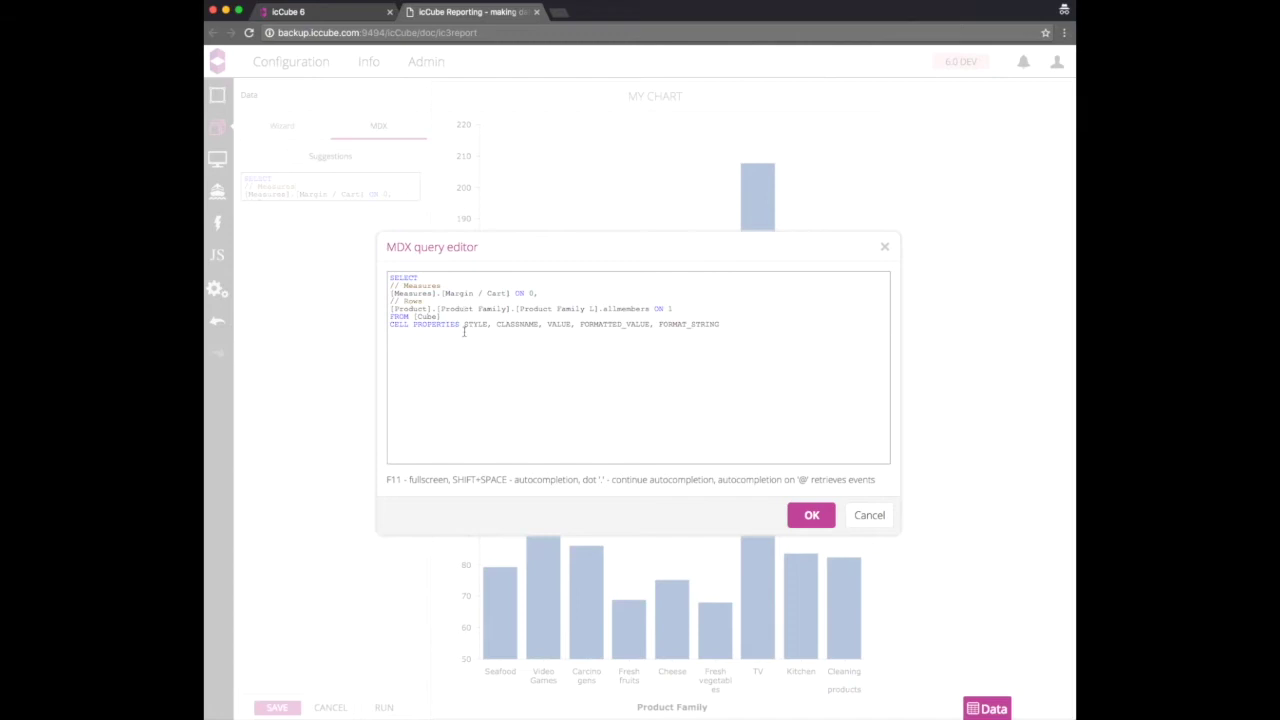
{"action": "left_click", "coordinate": [812, 516]}
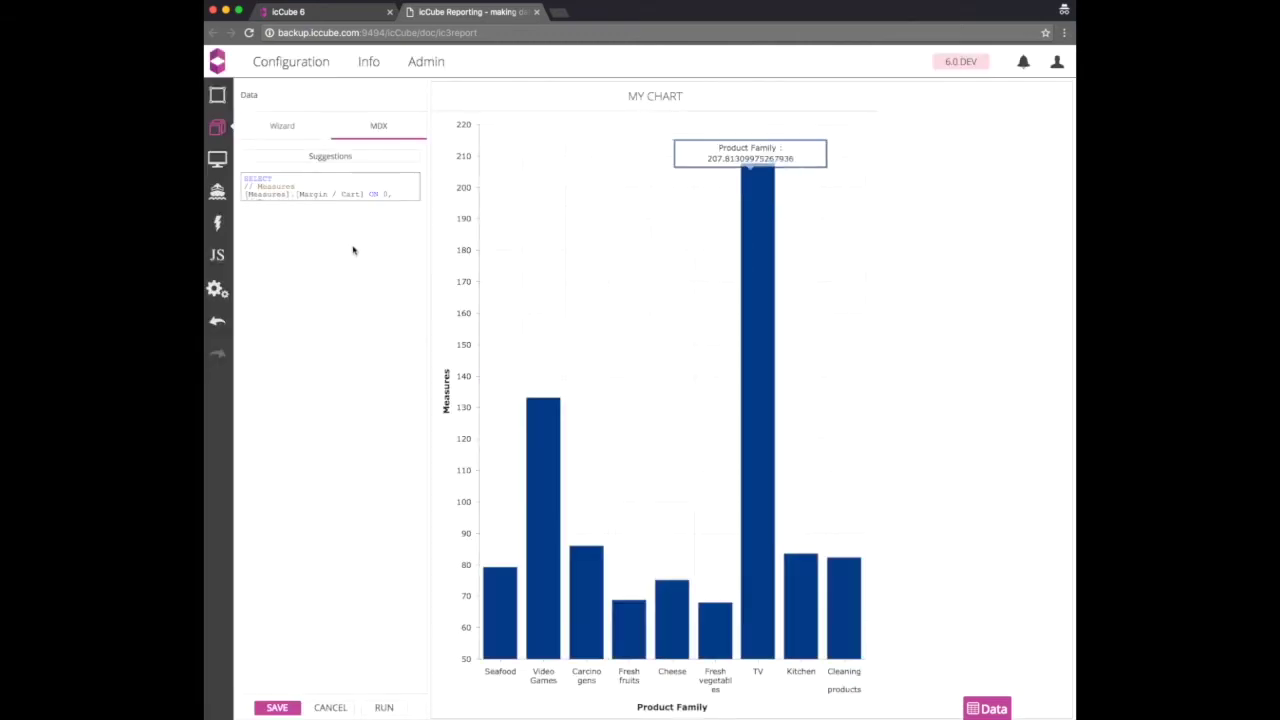
Step: Move Product Family L to columns, put Margin / Cart and Catalogue Price / Cart on rows, and rerun
{"action": "left_click", "coordinate": [281, 127]}
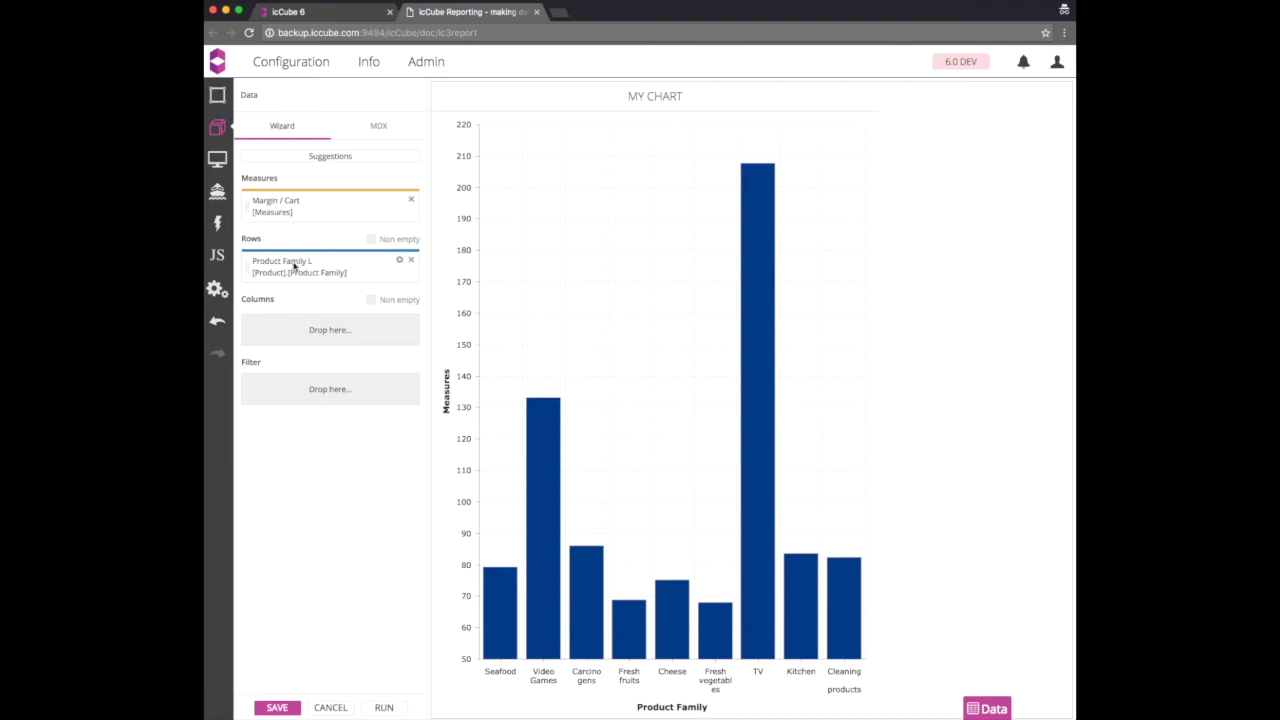
{"action": "left_click_drag", "start_coordinate": [286, 263], "coordinate": [257, 357]}
{"action": "left_click_drag", "start_coordinate": [270, 211], "coordinate": [251, 302]}
{"action": "left_click", "coordinate": [315, 162]}
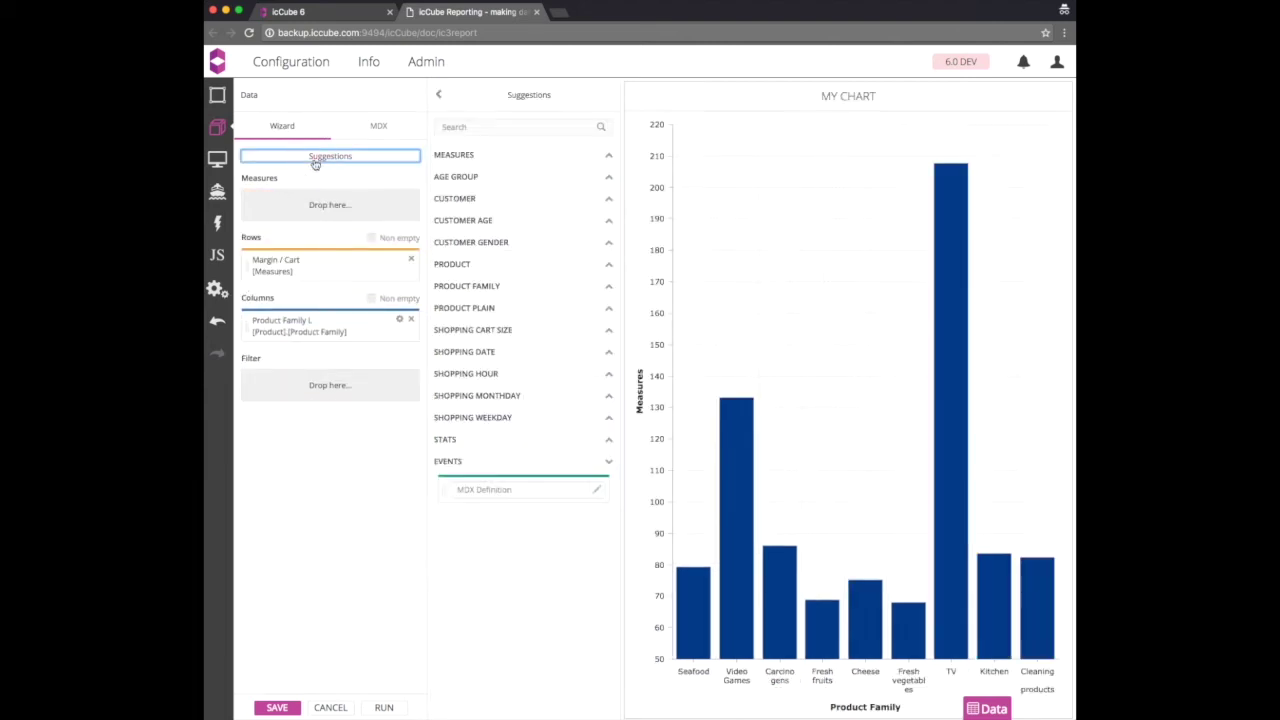
{"action": "left_click", "coordinate": [452, 158]}
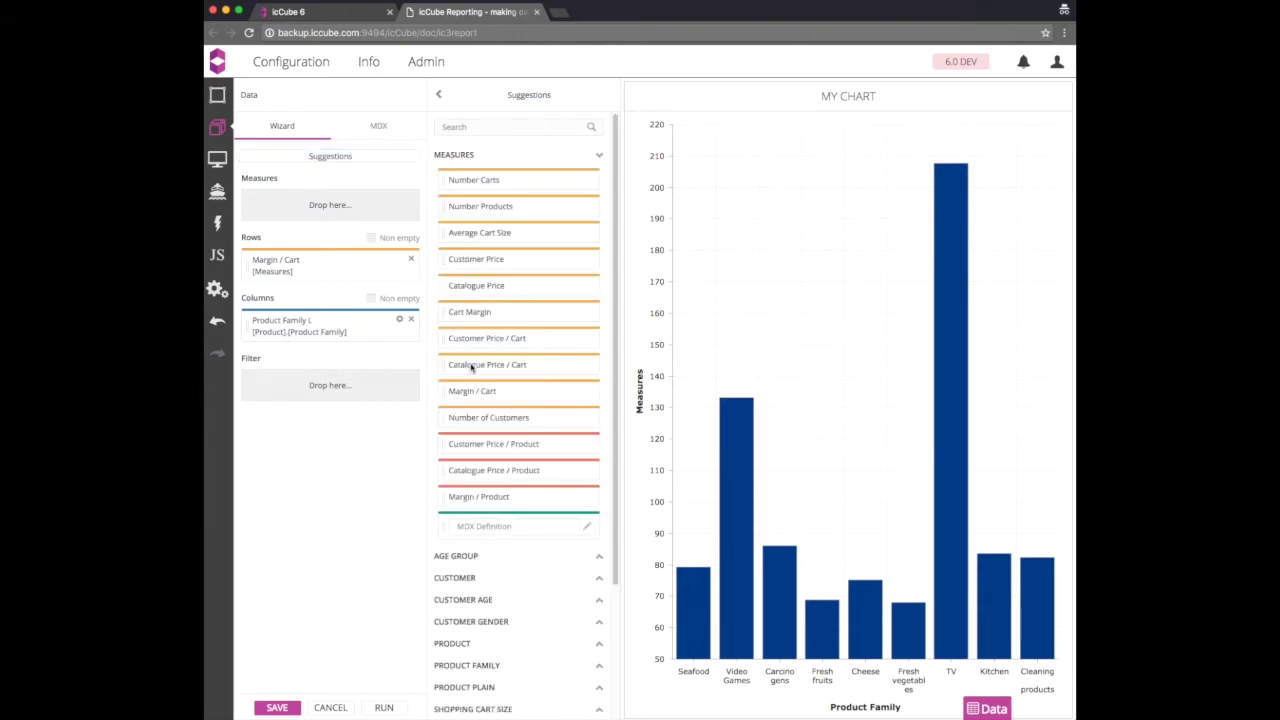
{"action": "left_click_drag", "start_coordinate": [472, 367], "coordinate": [255, 300]}
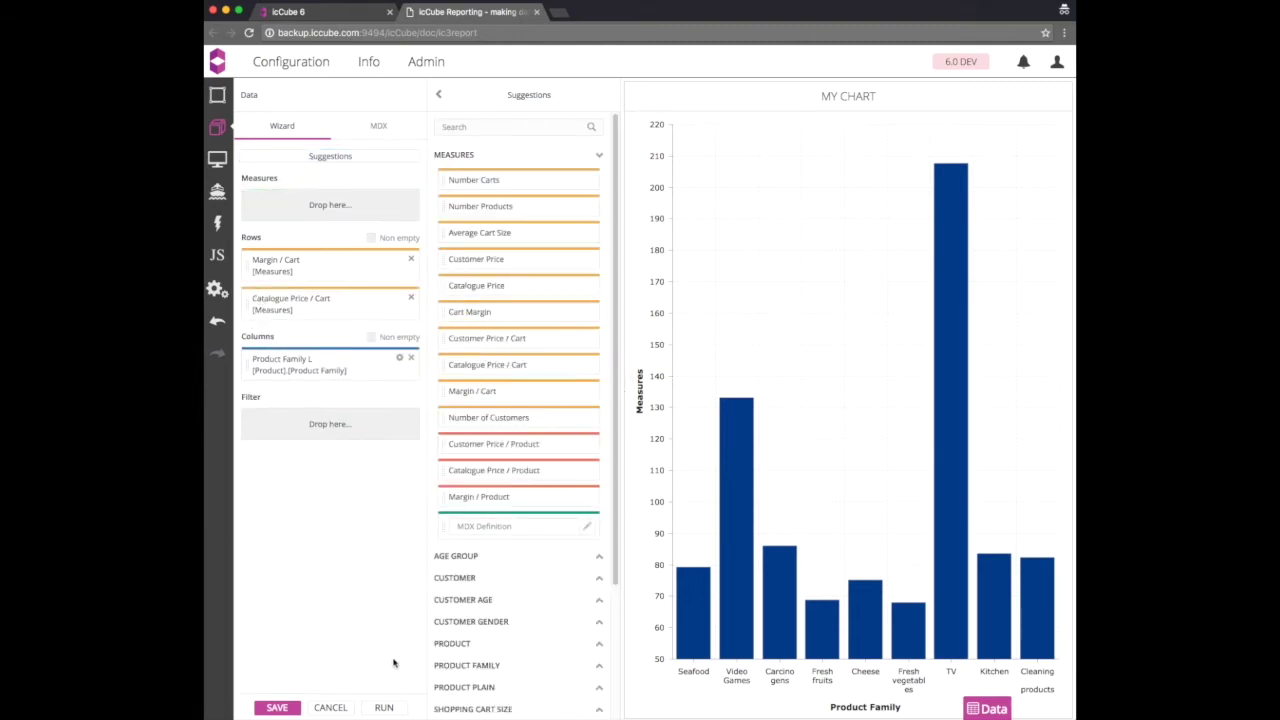
{"action": "left_click", "coordinate": [390, 708]}
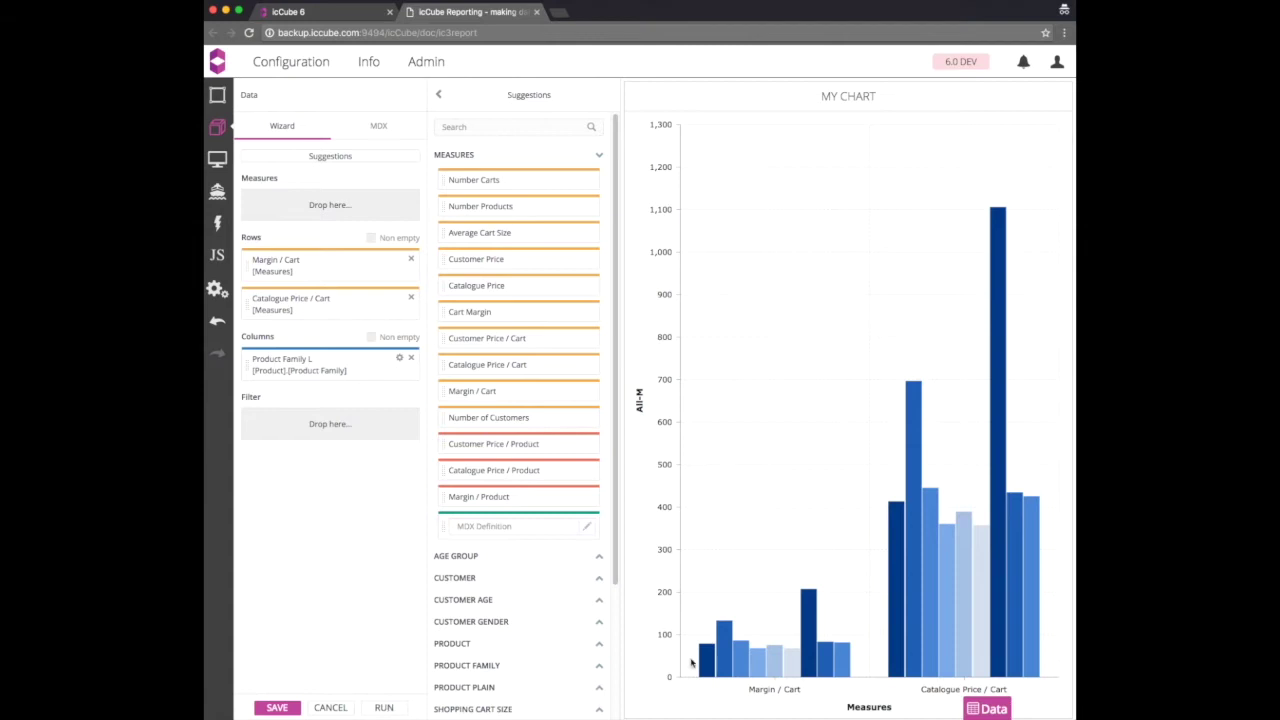
Step: Turn on the chart legend positioned on the right and preview it
{"action": "left_click", "coordinate": [217, 158]}
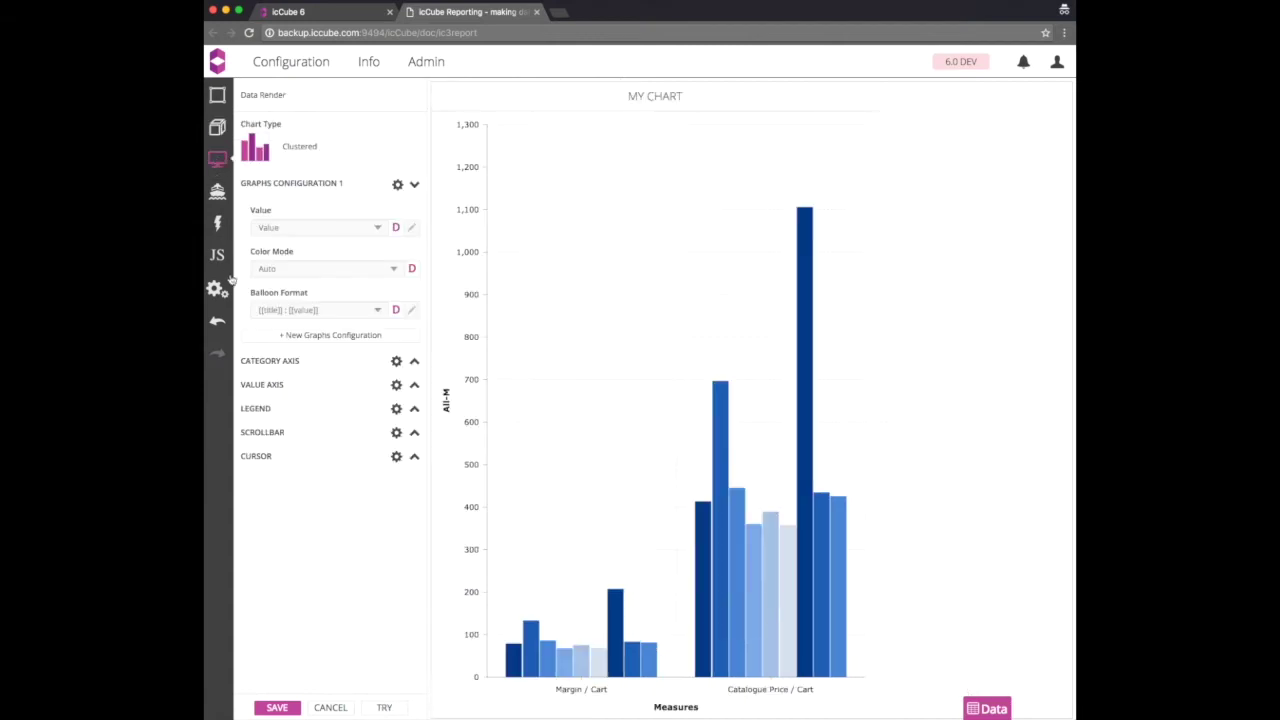
{"action": "left_click", "coordinate": [262, 410]}
{"action": "left_click", "coordinate": [280, 450]}
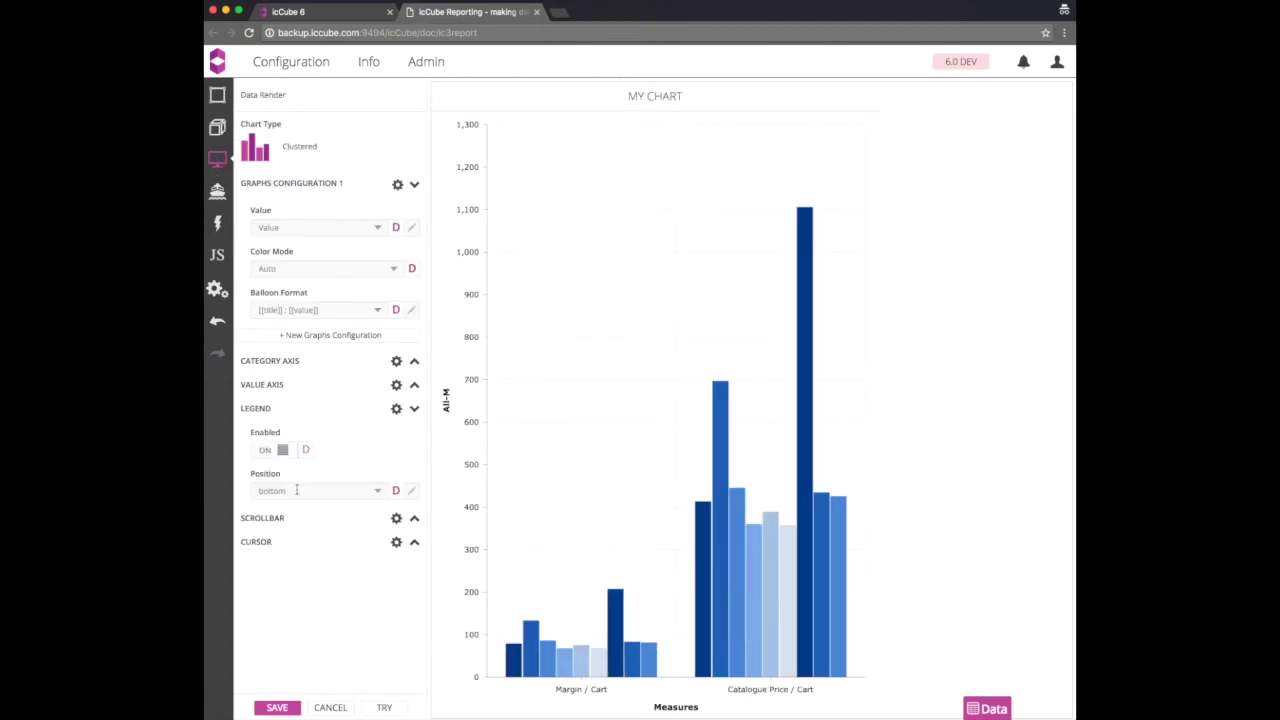
{"action": "left_click", "coordinate": [296, 490]}
{"action": "left_click", "coordinate": [294, 582]}
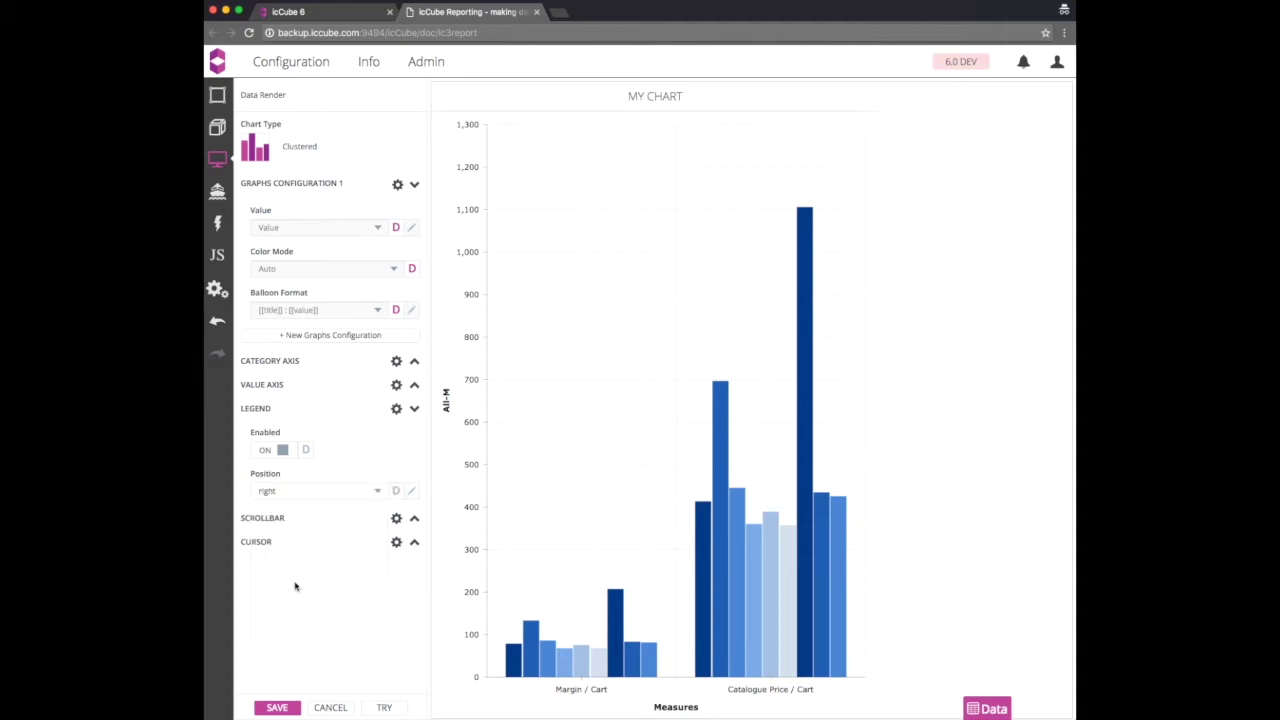
{"action": "left_click", "coordinate": [386, 708]}
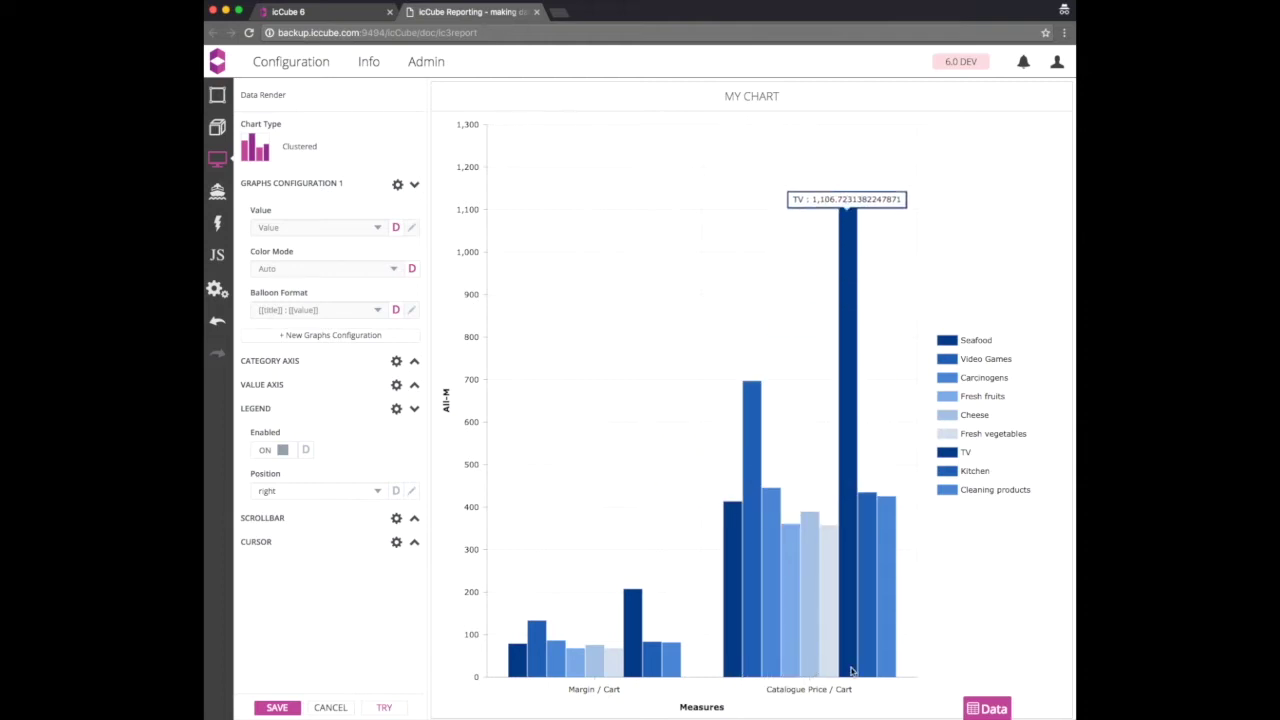
Step: Show and hide MY CHART's underlying data table, then return to the Data wizard
{"action": "left_click", "coordinate": [994, 709]}
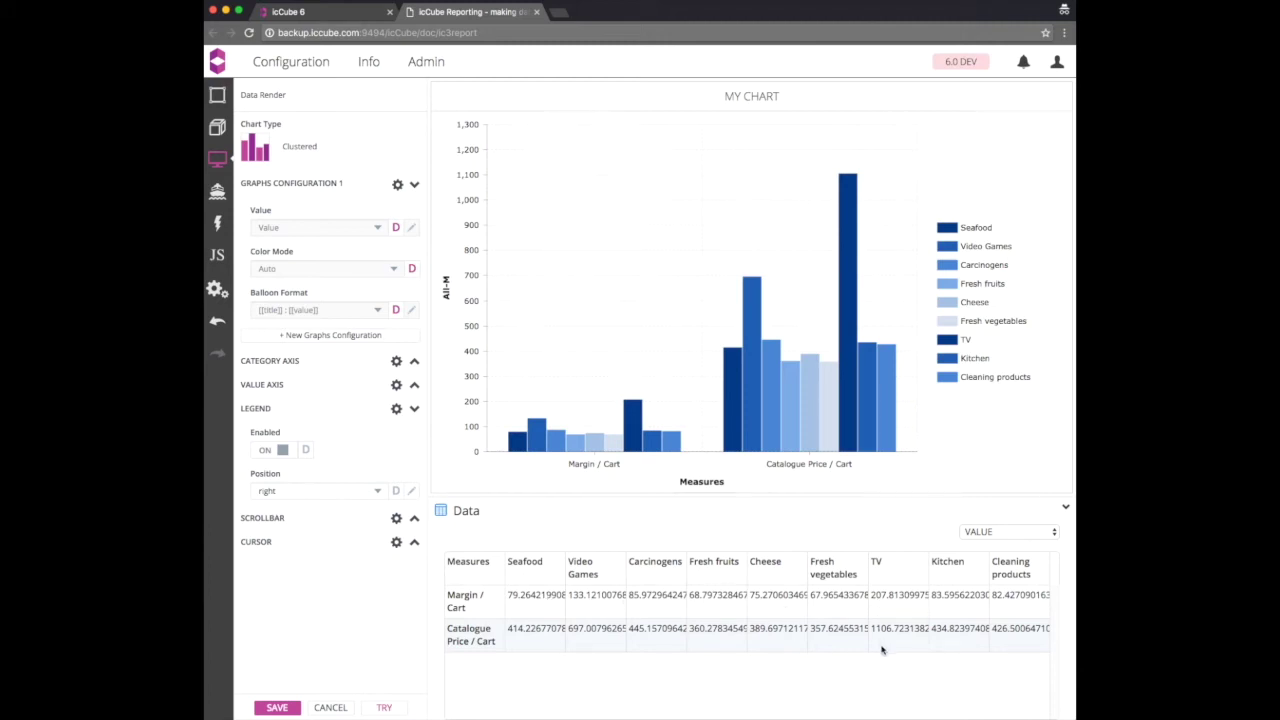
{"action": "left_click", "coordinate": [1066, 508]}
{"action": "left_click", "coordinate": [217, 127]}
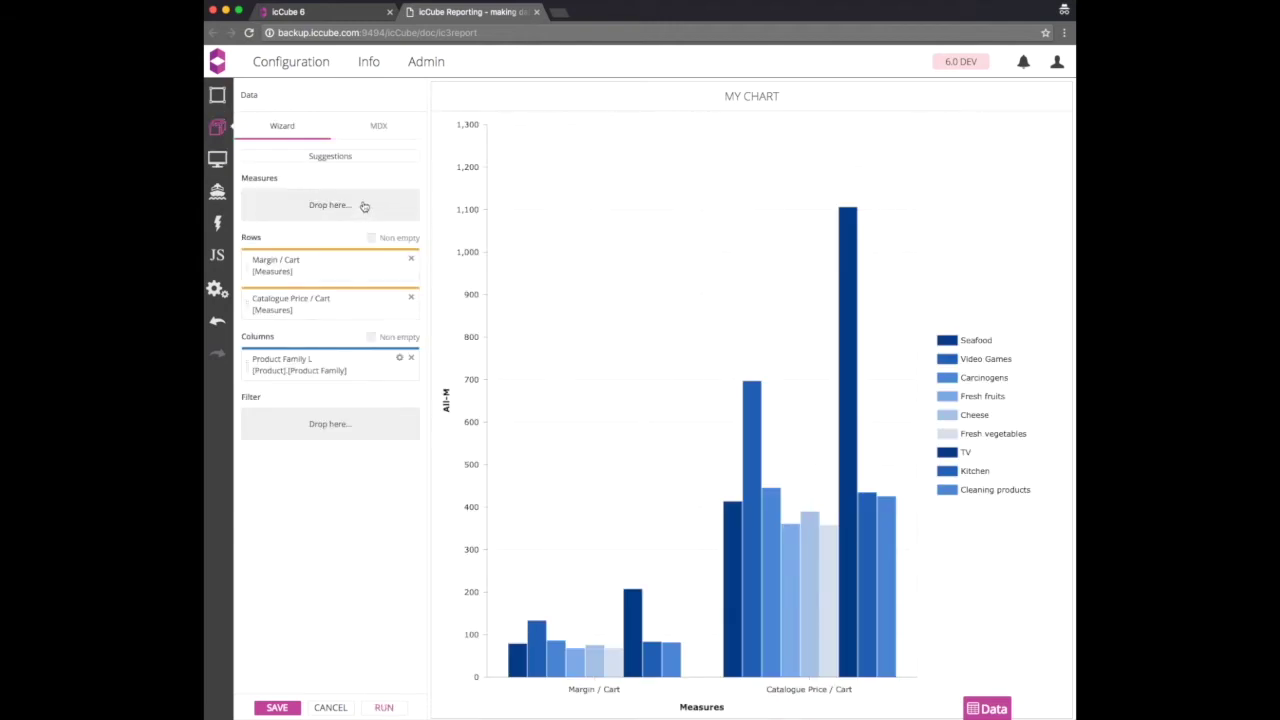
Step: Replace Margin / Cart and Catalogue Price / Cart with Average Cart Size as the measure
{"action": "left_click", "coordinate": [371, 157]}
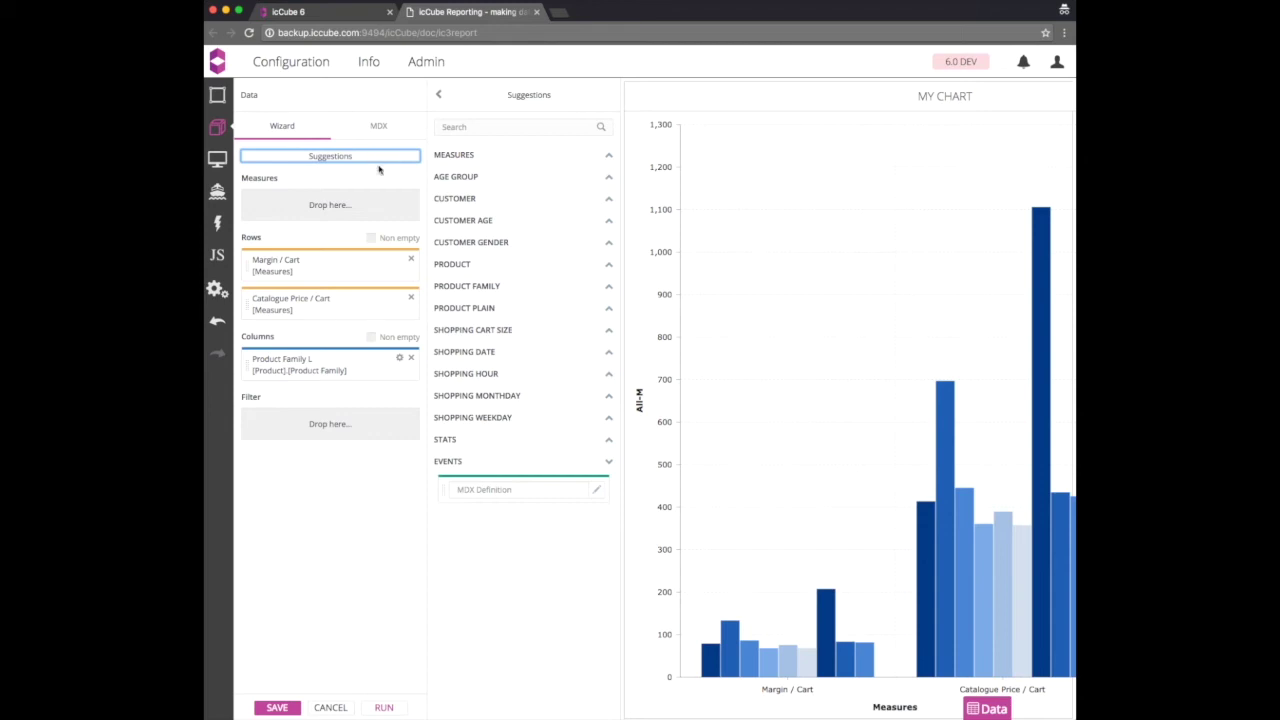
{"action": "left_click", "coordinate": [412, 262]}
{"action": "left_click", "coordinate": [412, 262]}
{"action": "left_click", "coordinate": [460, 156]}
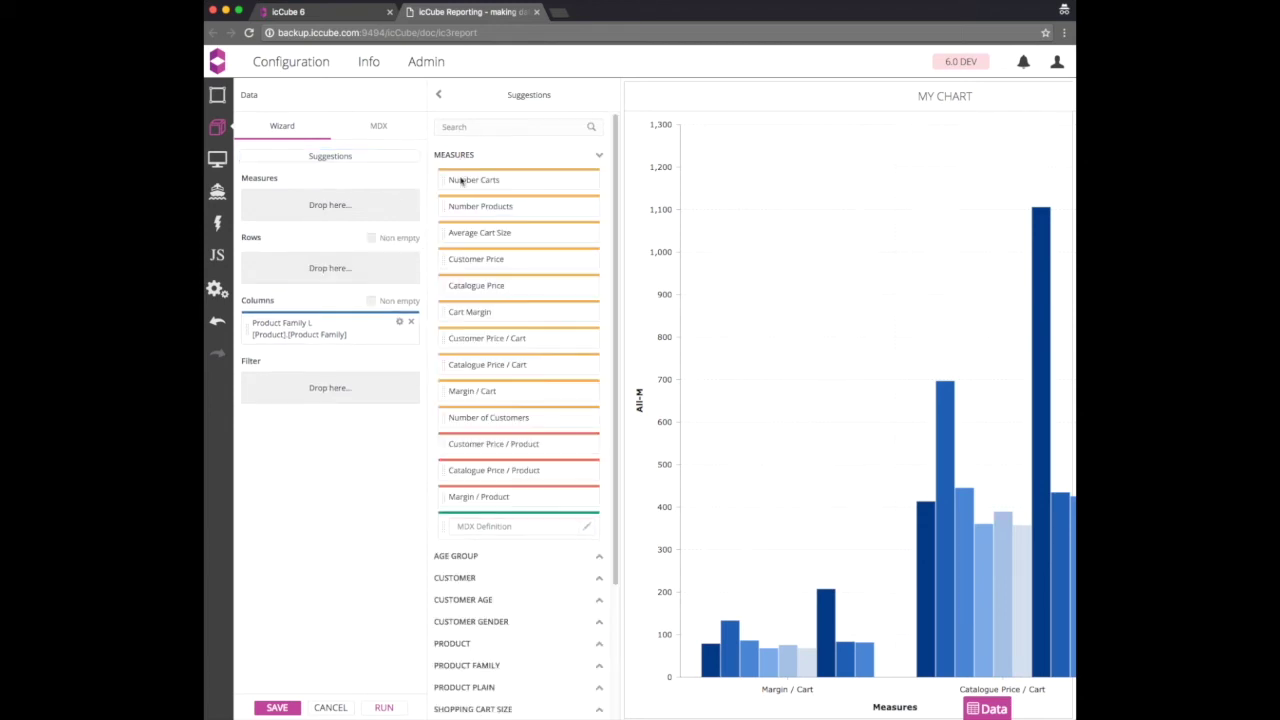
{"action": "left_click_drag", "start_coordinate": [459, 231], "coordinate": [365, 205]}
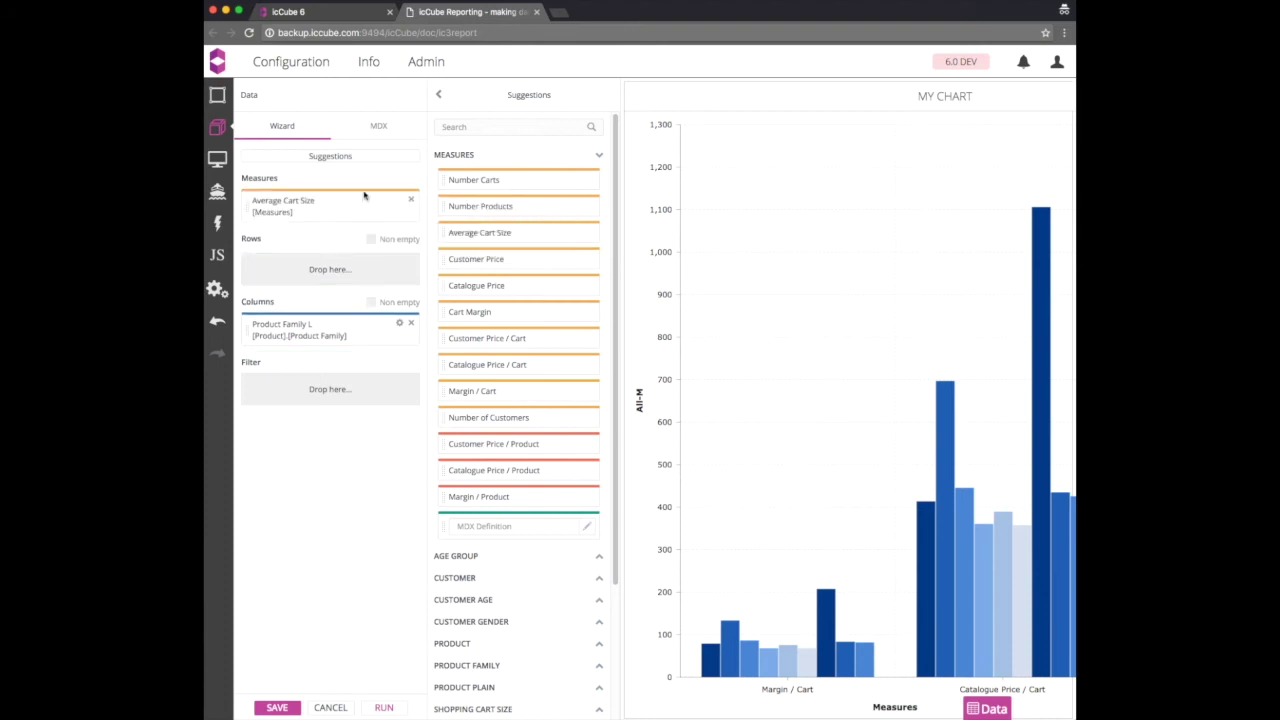
Step: Put Customer Gender - L on rows, rerun, and open Product Family L's column settings
{"action": "left_click", "coordinate": [466, 157]}
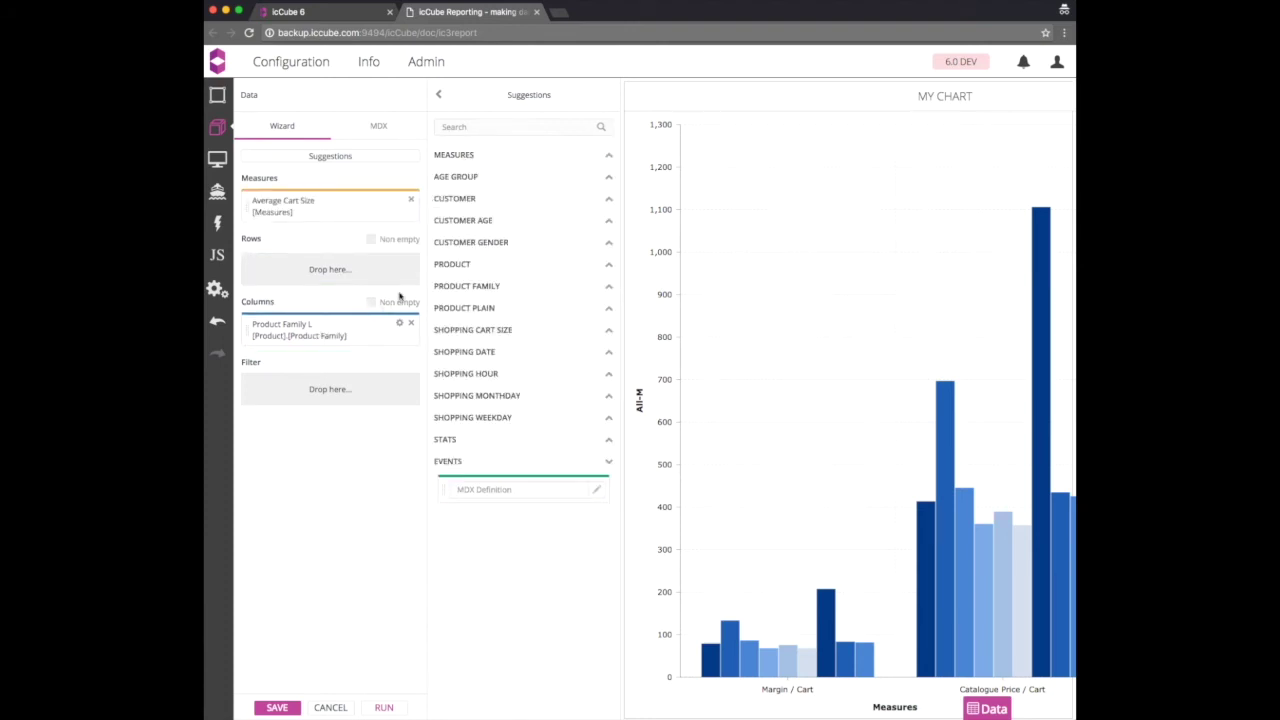
{"action": "left_click", "coordinate": [466, 242]}
{"action": "left_click_drag", "start_coordinate": [468, 317], "coordinate": [334, 278]}
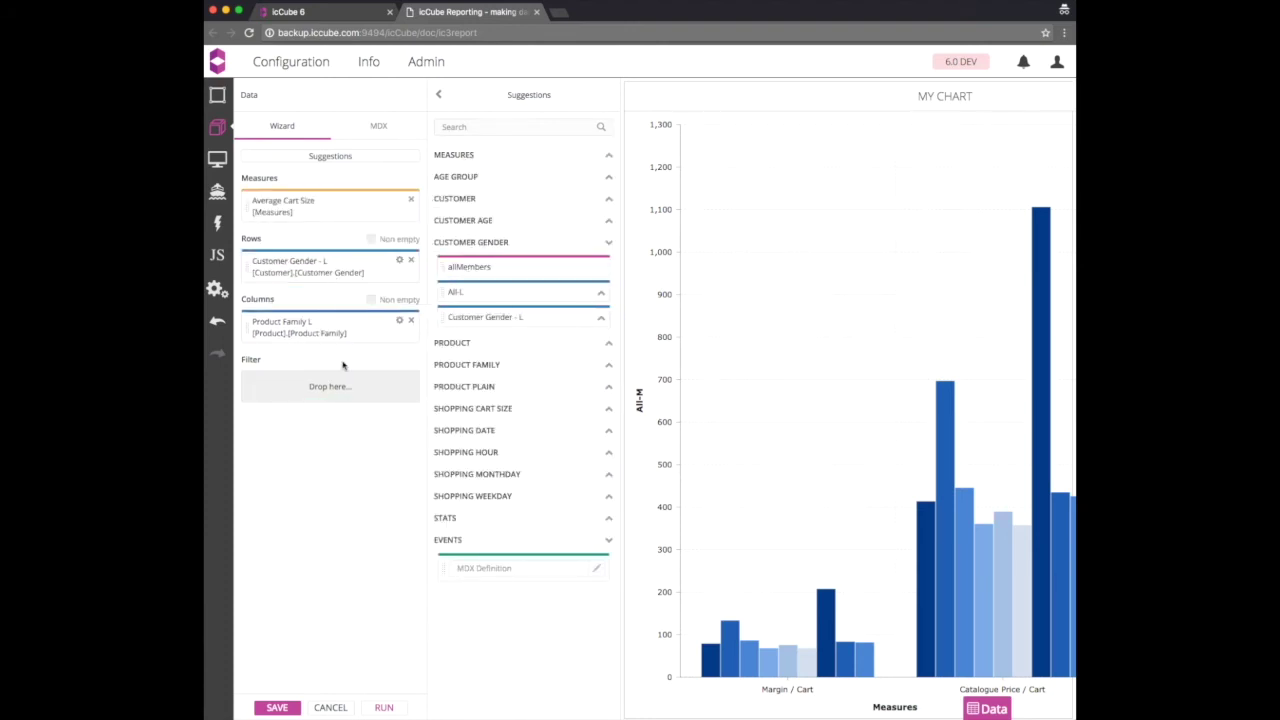
{"action": "left_click", "coordinate": [384, 707]}
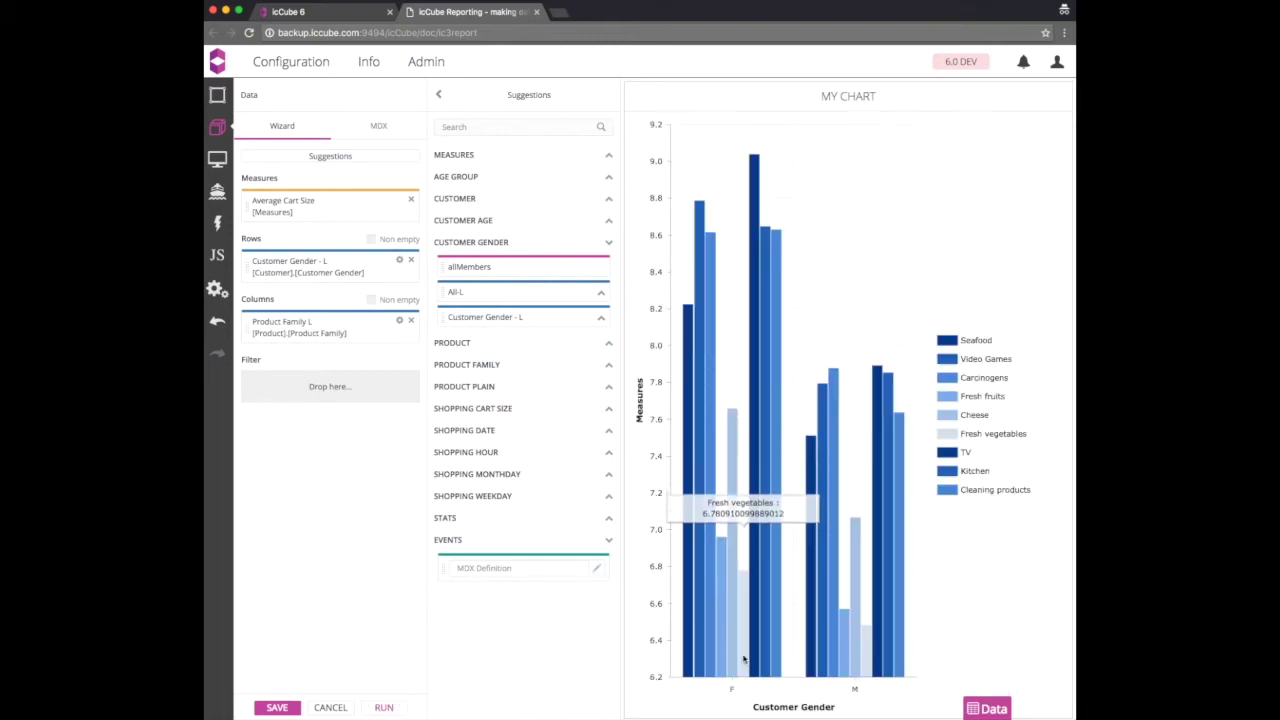
{"action": "left_click", "coordinate": [398, 321]}
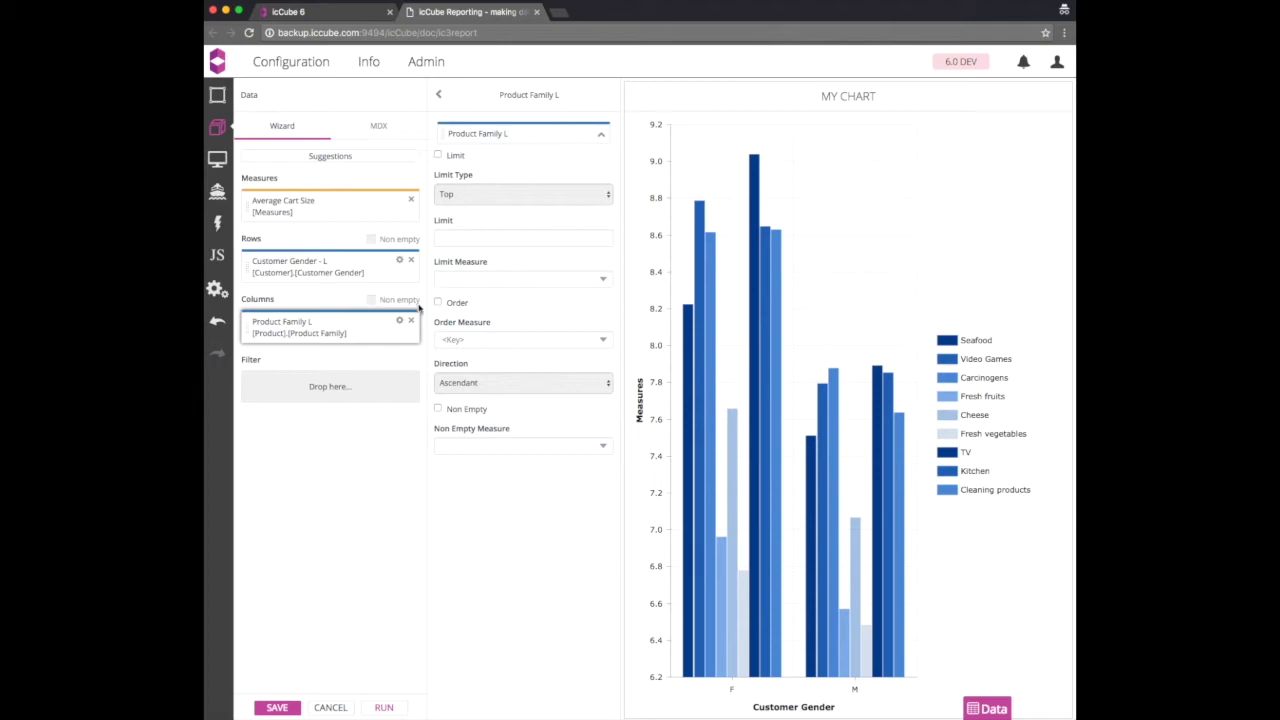
Step: Order the product families by Average Cart Size and rerun the query
{"action": "left_click", "coordinate": [436, 303]}
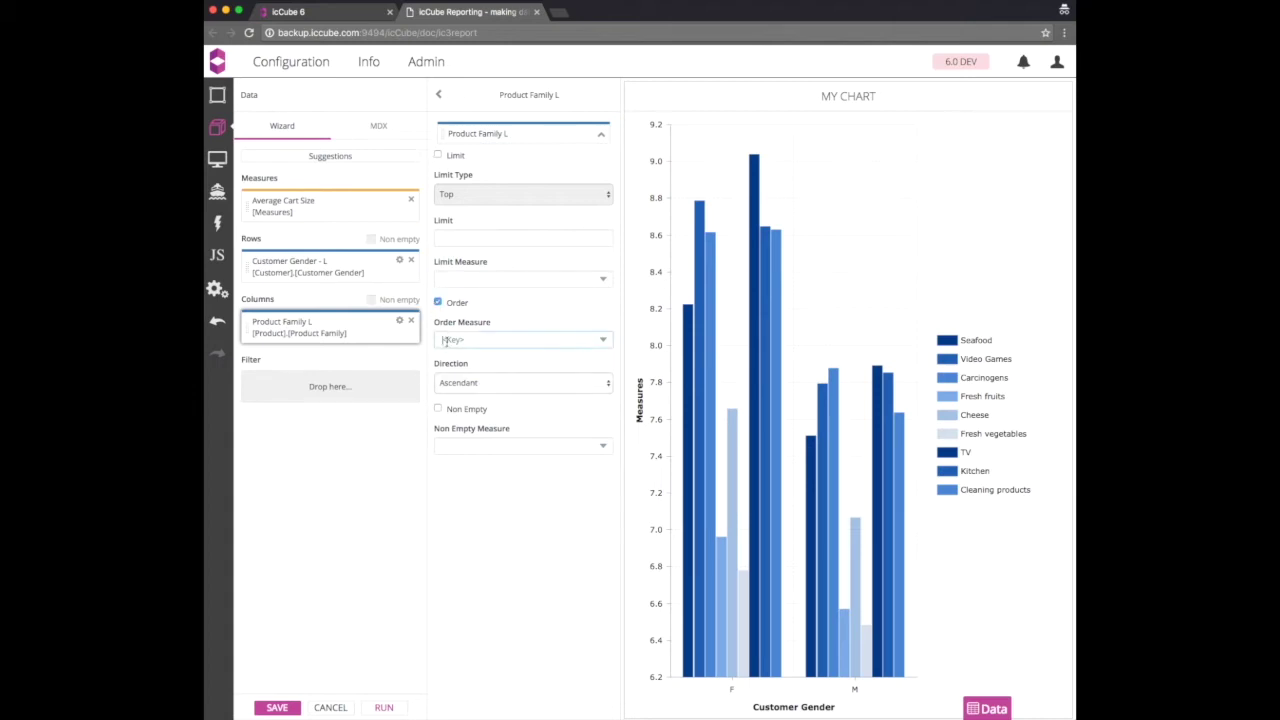
{"action": "left_click", "coordinate": [450, 340]}
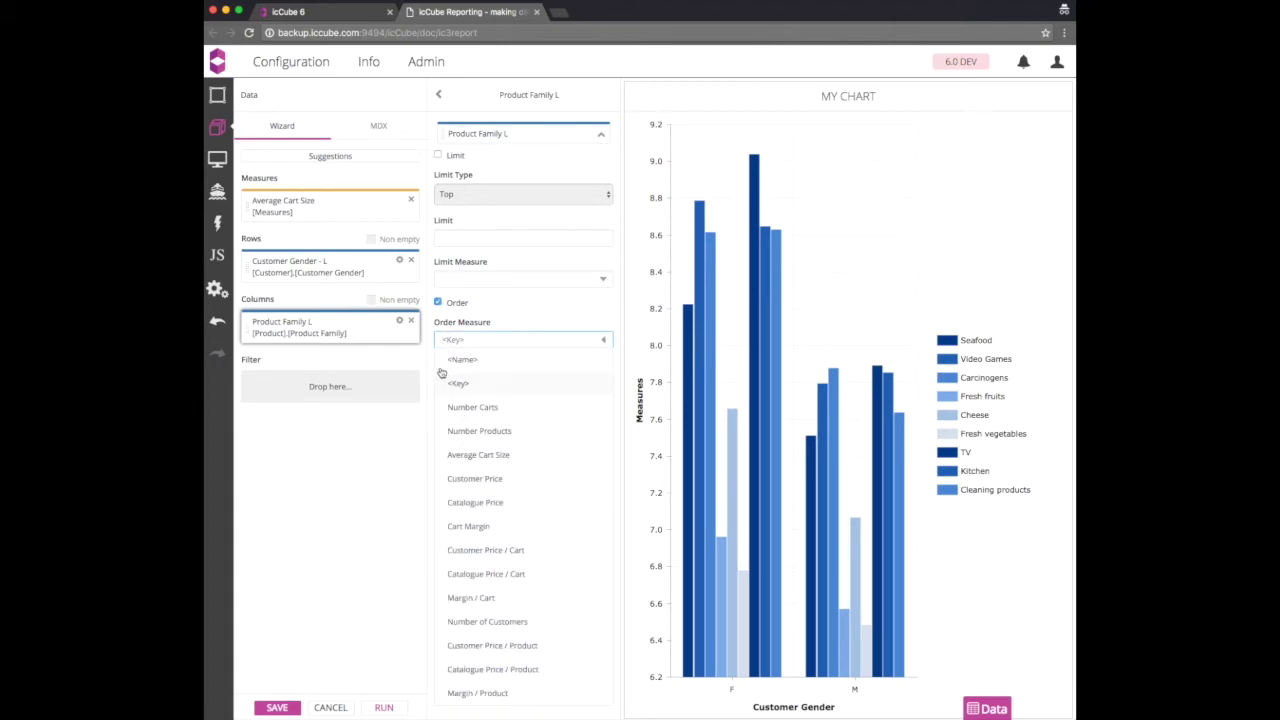
{"action": "left_click", "coordinate": [485, 457]}
{"action": "left_click", "coordinate": [386, 707]}
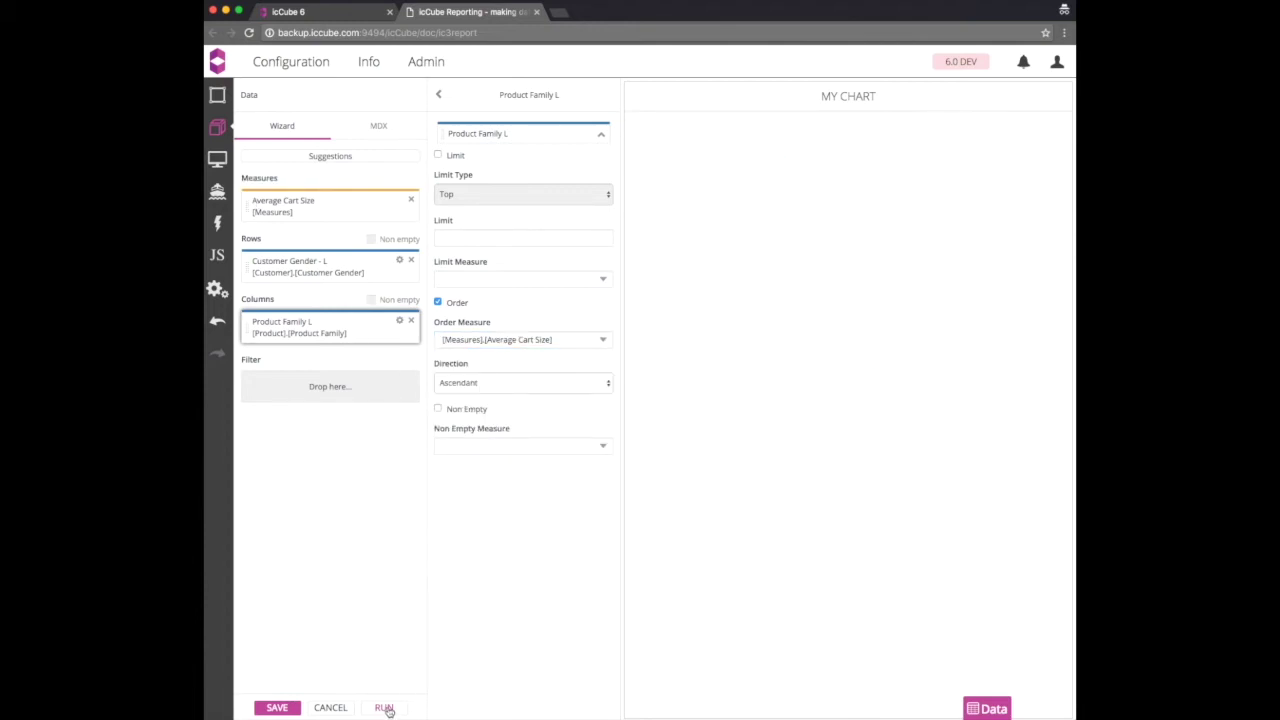
Step: Turn ordering off, replace Customer Gender with Product Family L on rows, and rerun
{"action": "mouse_move", "coordinate": [775, 259]}
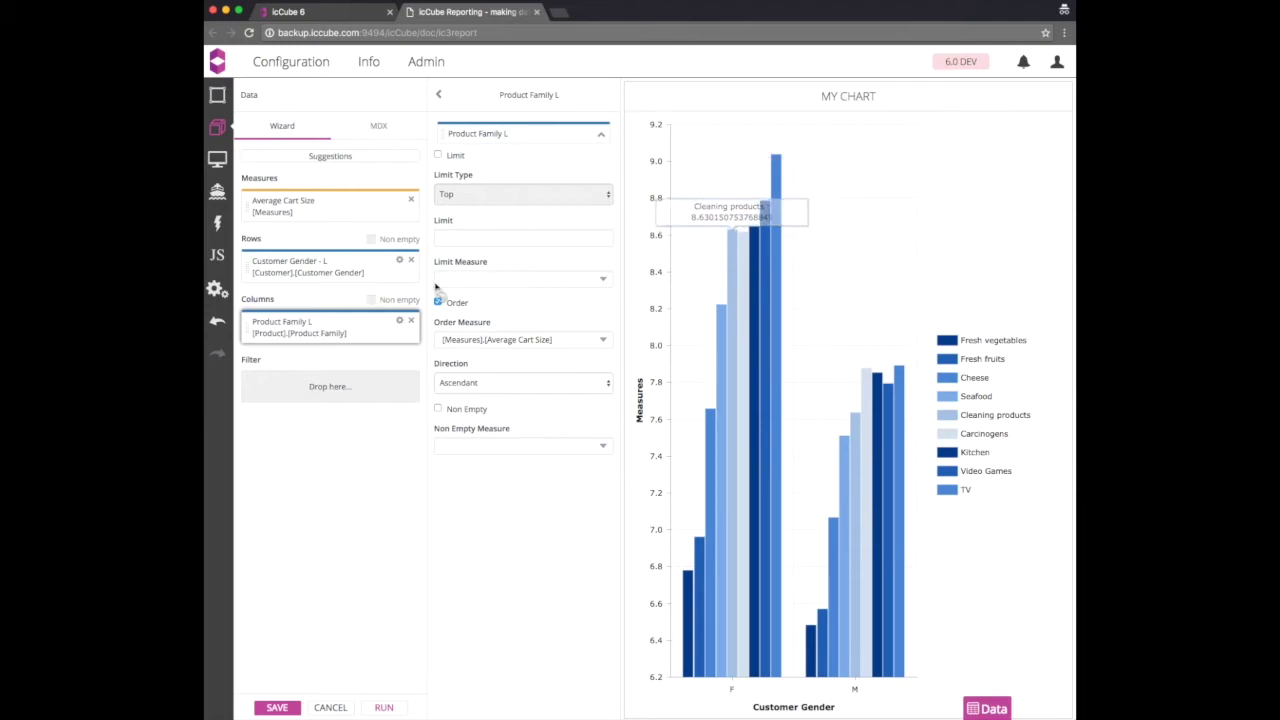
{"action": "left_click", "coordinate": [437, 303]}
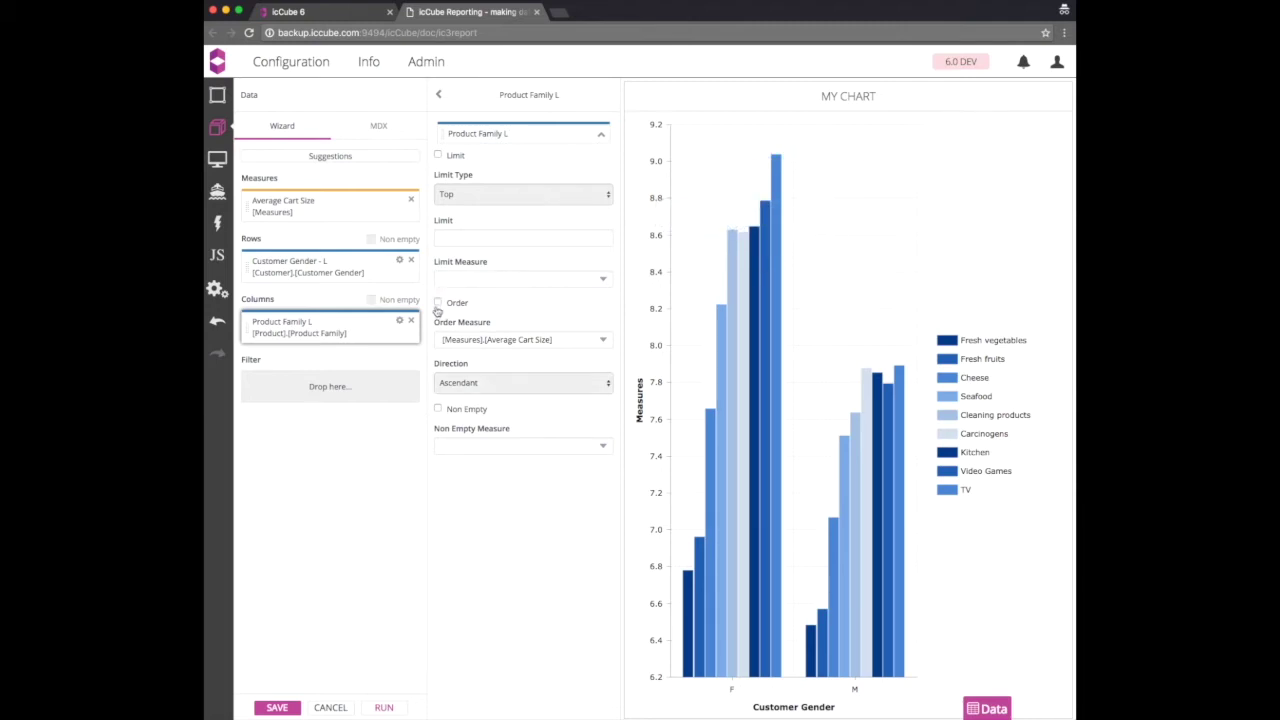
{"action": "left_click", "coordinate": [410, 260]}
{"action": "left_click_drag", "start_coordinate": [334, 334], "coordinate": [292, 263]}
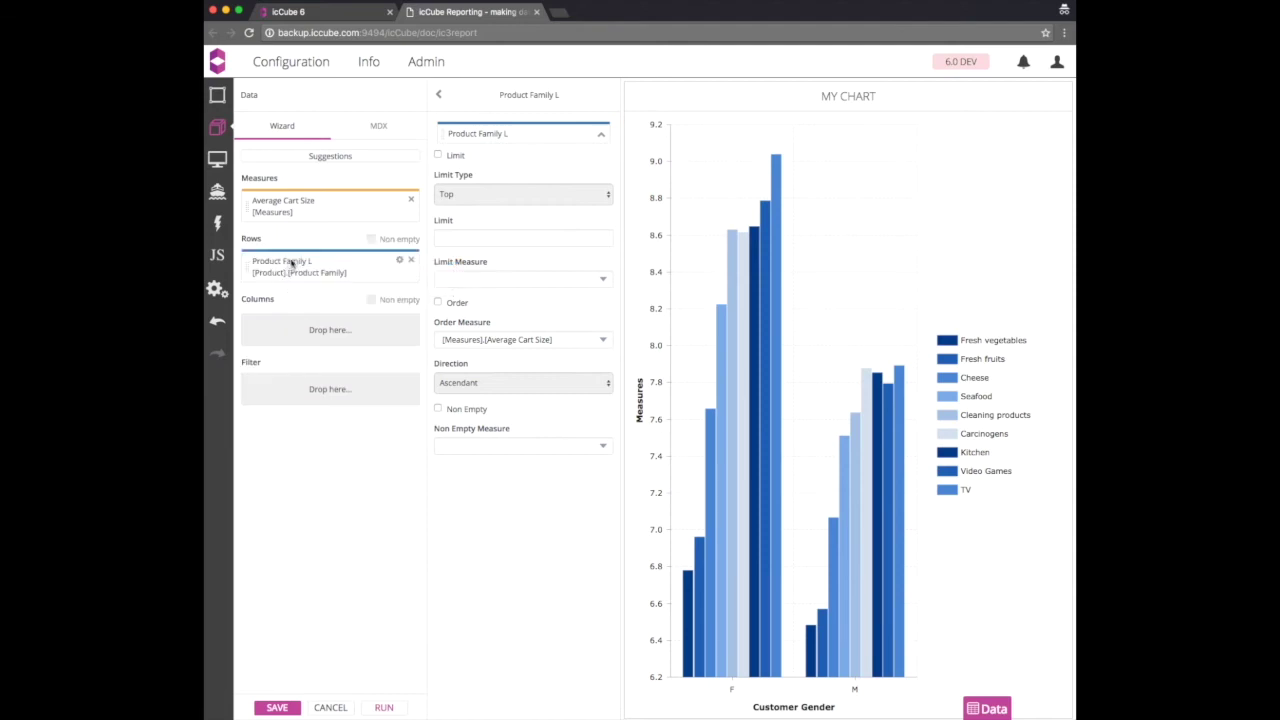
{"action": "left_click", "coordinate": [378, 709]}
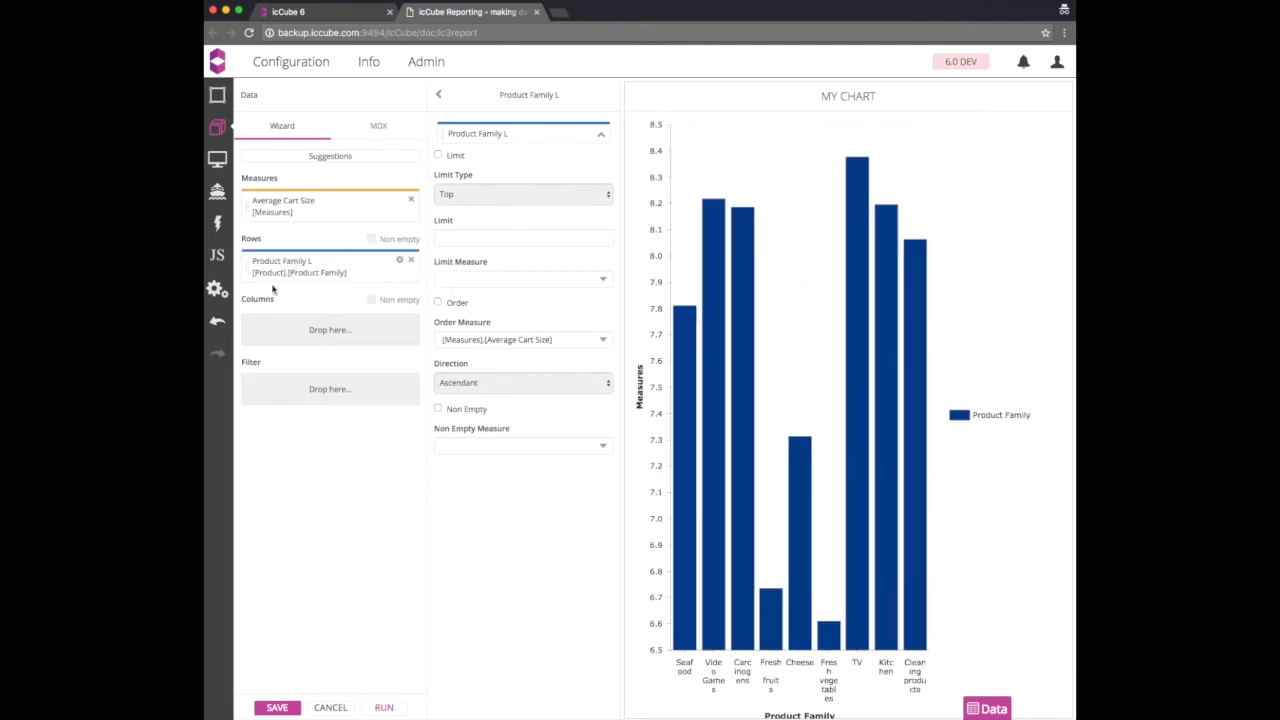
{"action": "left_click", "coordinate": [224, 160]}
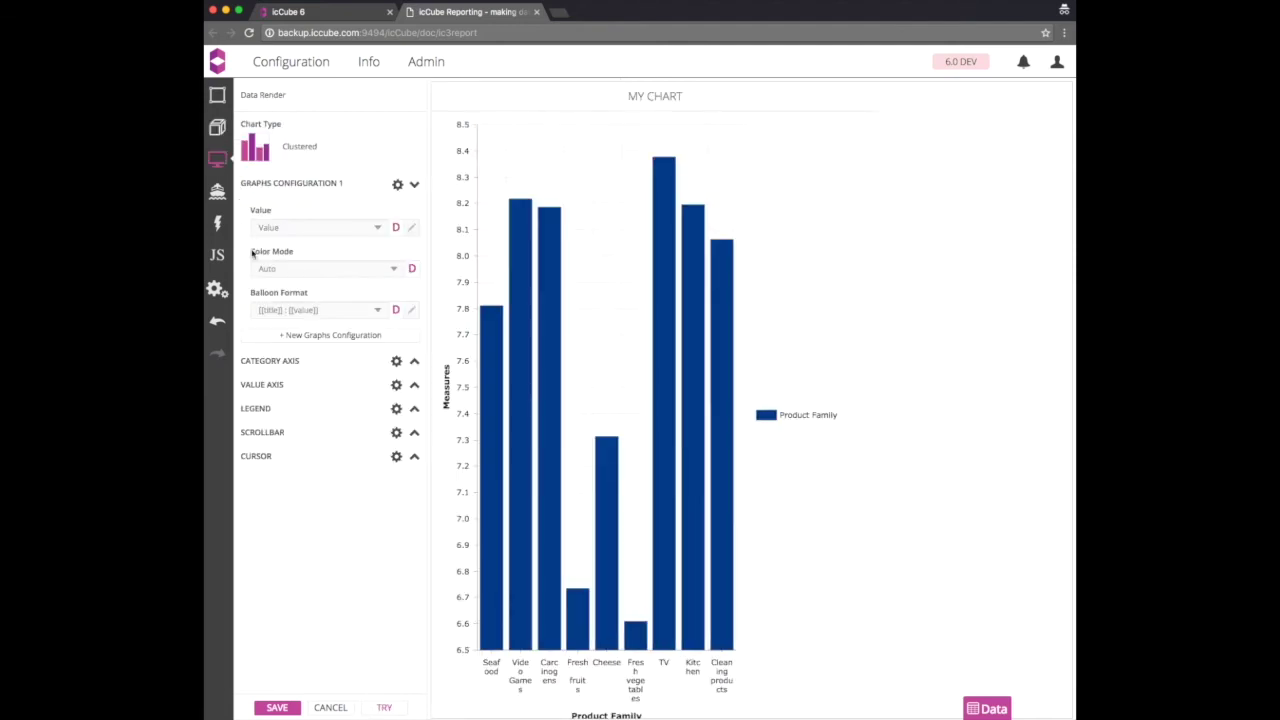
Step: Preview the chart as a donut, then revert to clustered columns
{"action": "left_click", "coordinate": [264, 147]}
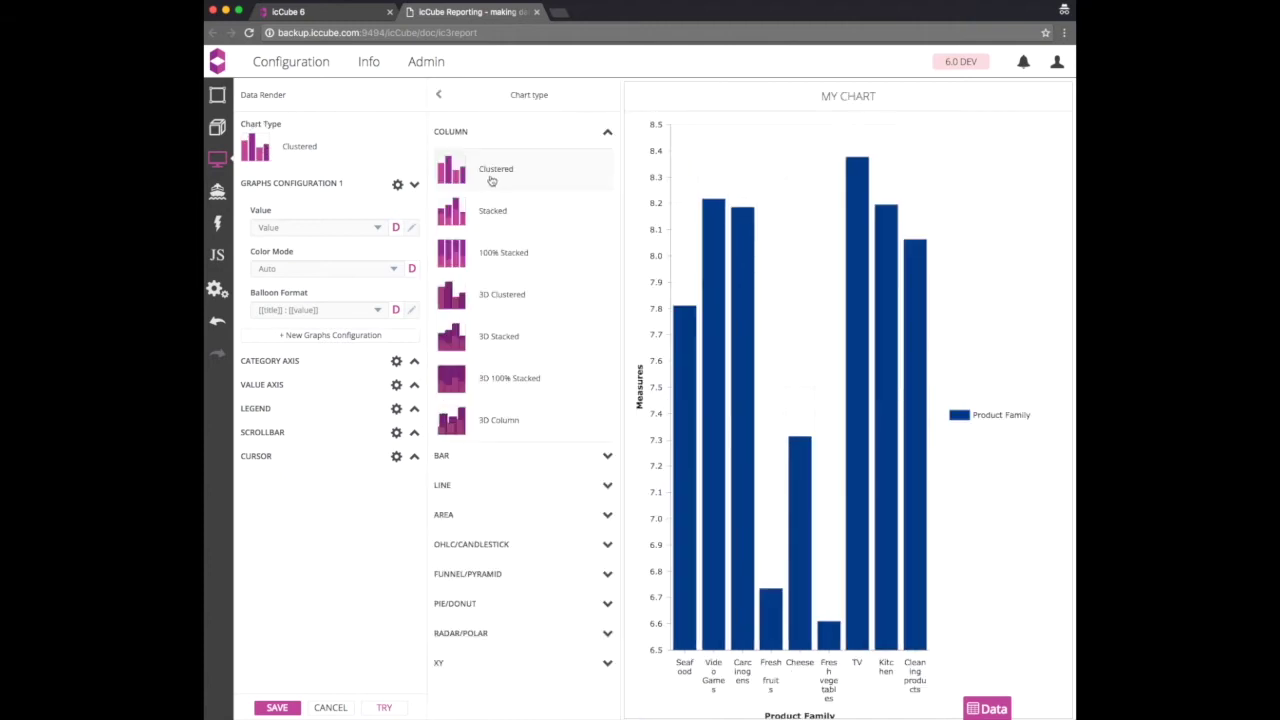
{"action": "left_click", "coordinate": [475, 603]}
{"action": "left_click", "coordinate": [456, 431]}
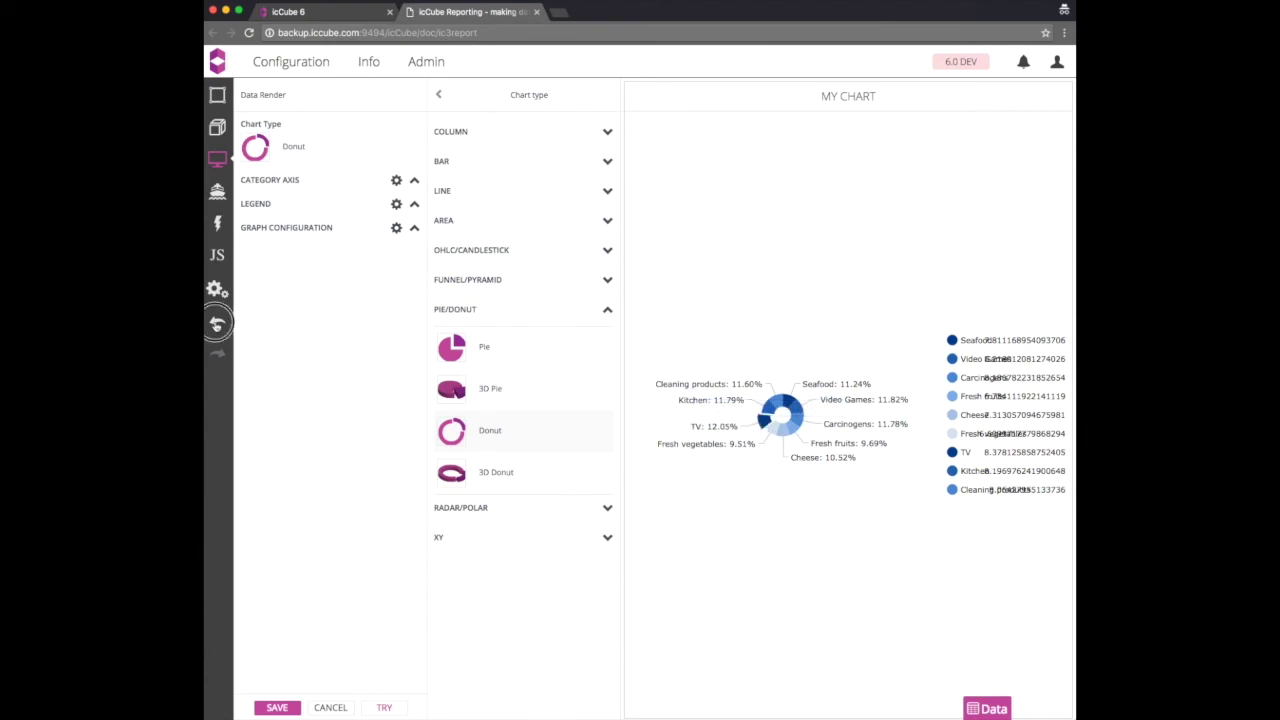
{"action": "left_click", "coordinate": [217, 321]}
Step: Set Color Mode to Single Color with purple #9C1450 for all bars
{"action": "left_click", "coordinate": [278, 269]}
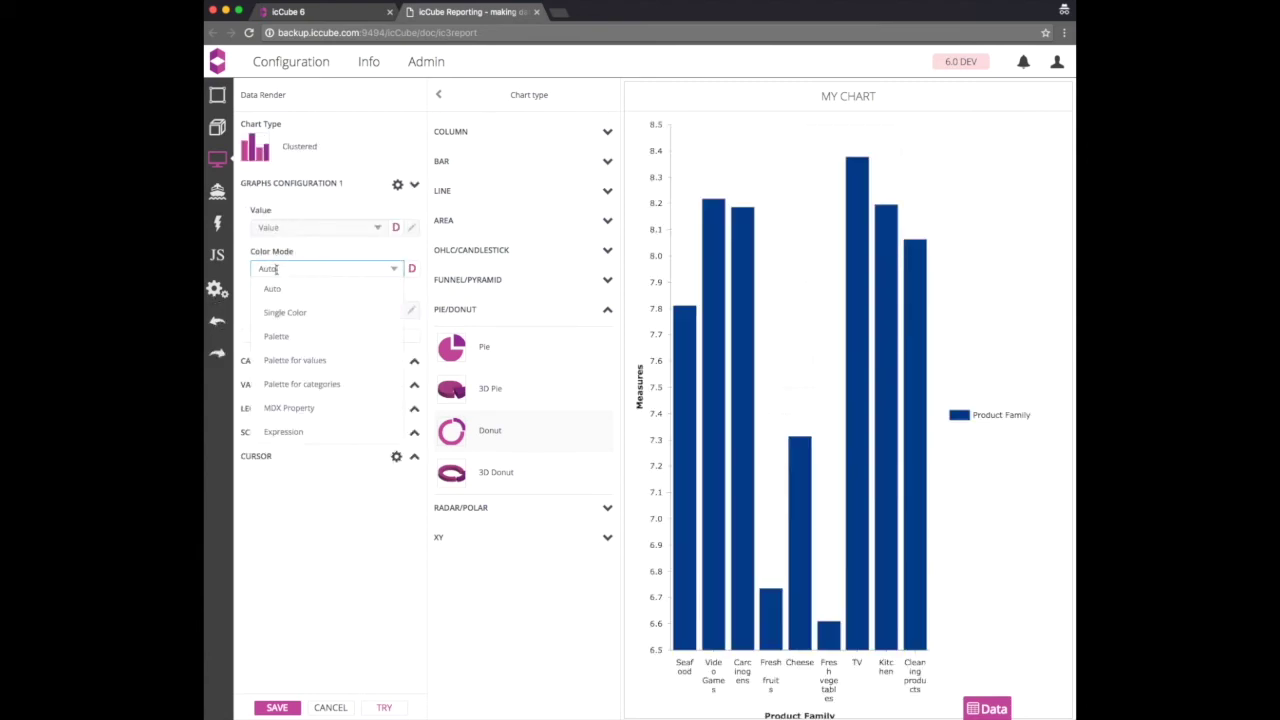
{"action": "left_click", "coordinate": [285, 313]}
{"action": "left_click", "coordinate": [300, 295]}
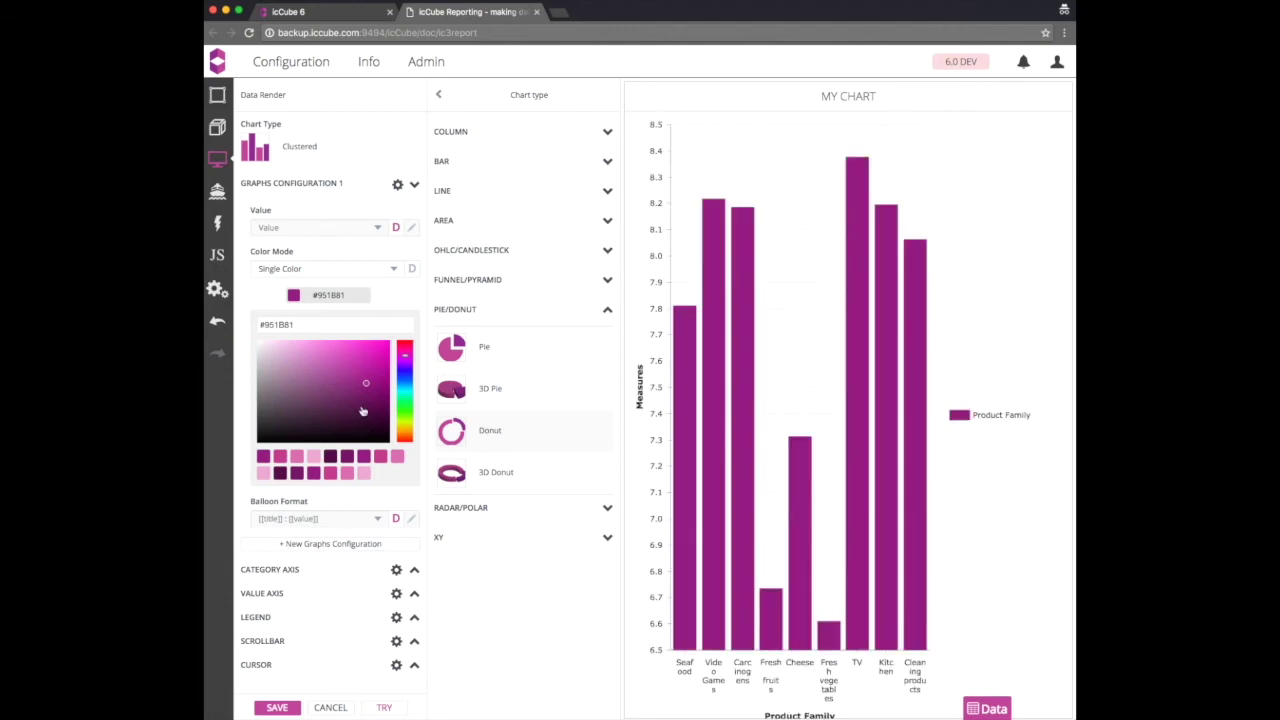
{"action": "left_click", "coordinate": [390, 708]}
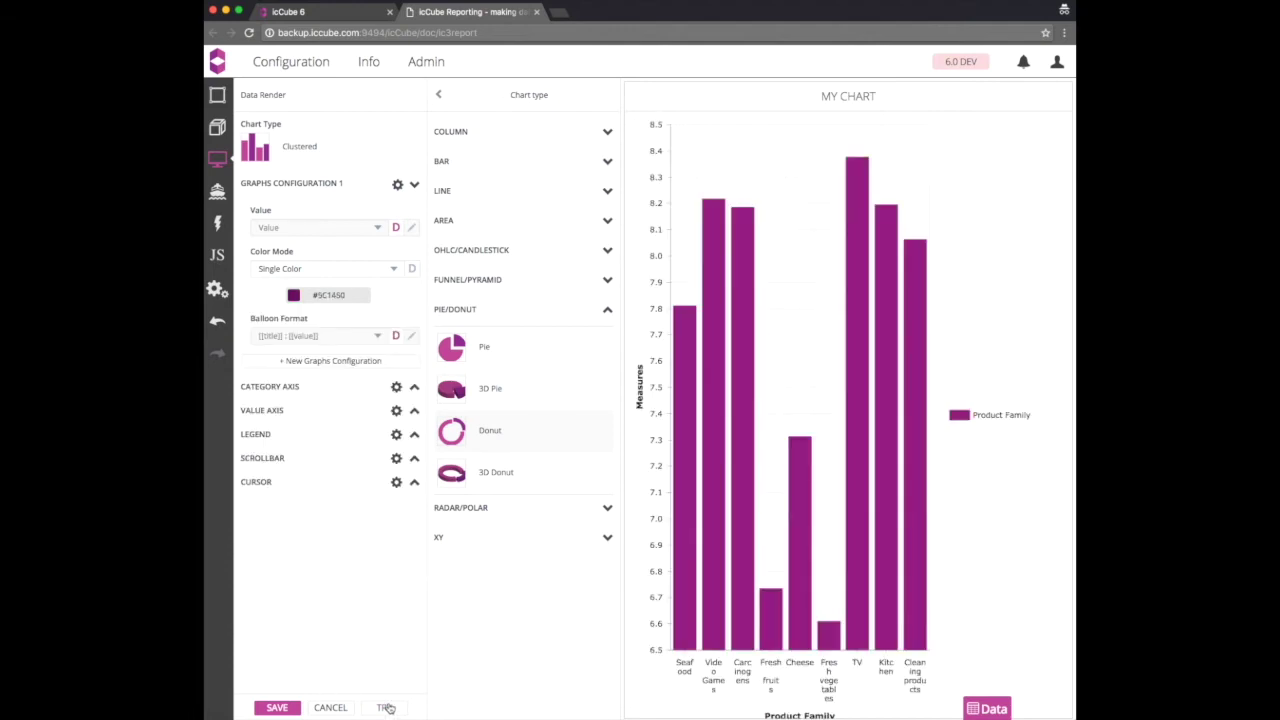
{"action": "left_click", "coordinate": [319, 335]}
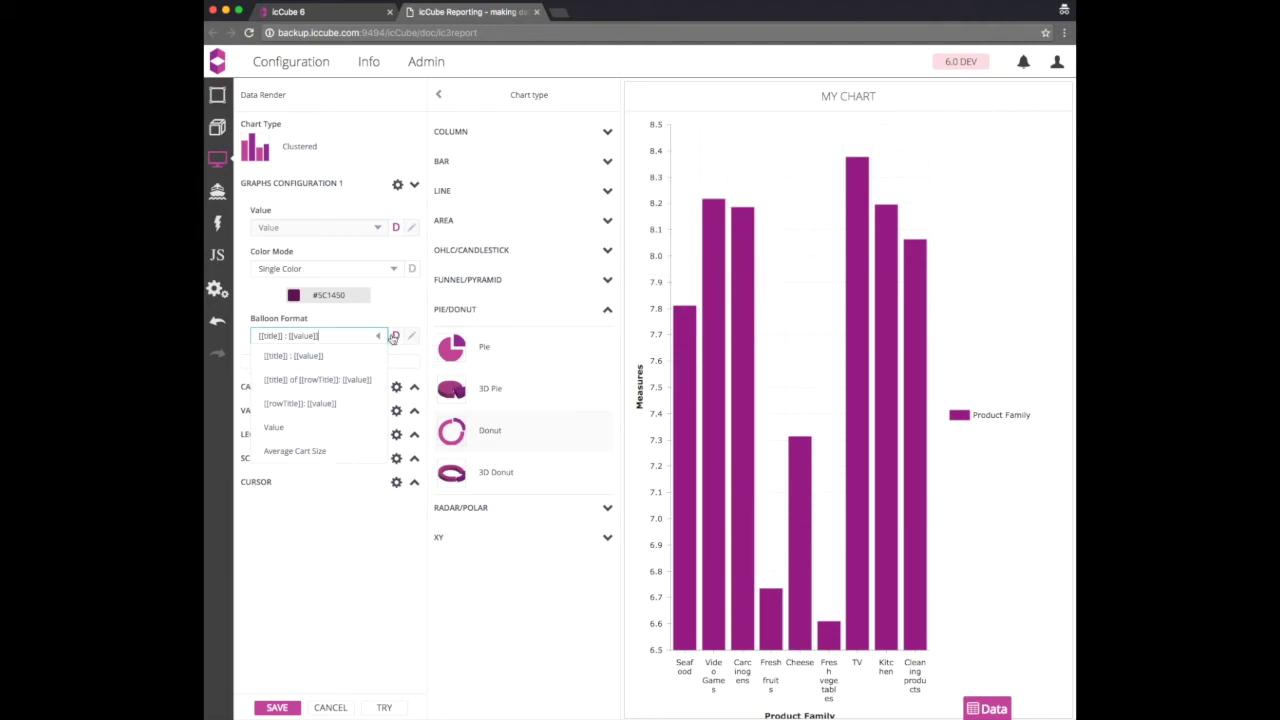
Step: Set the Balloon Format expression to "my number is " plus context.Value, then check bar tooltips
{"action": "left_click", "coordinate": [410, 339]}
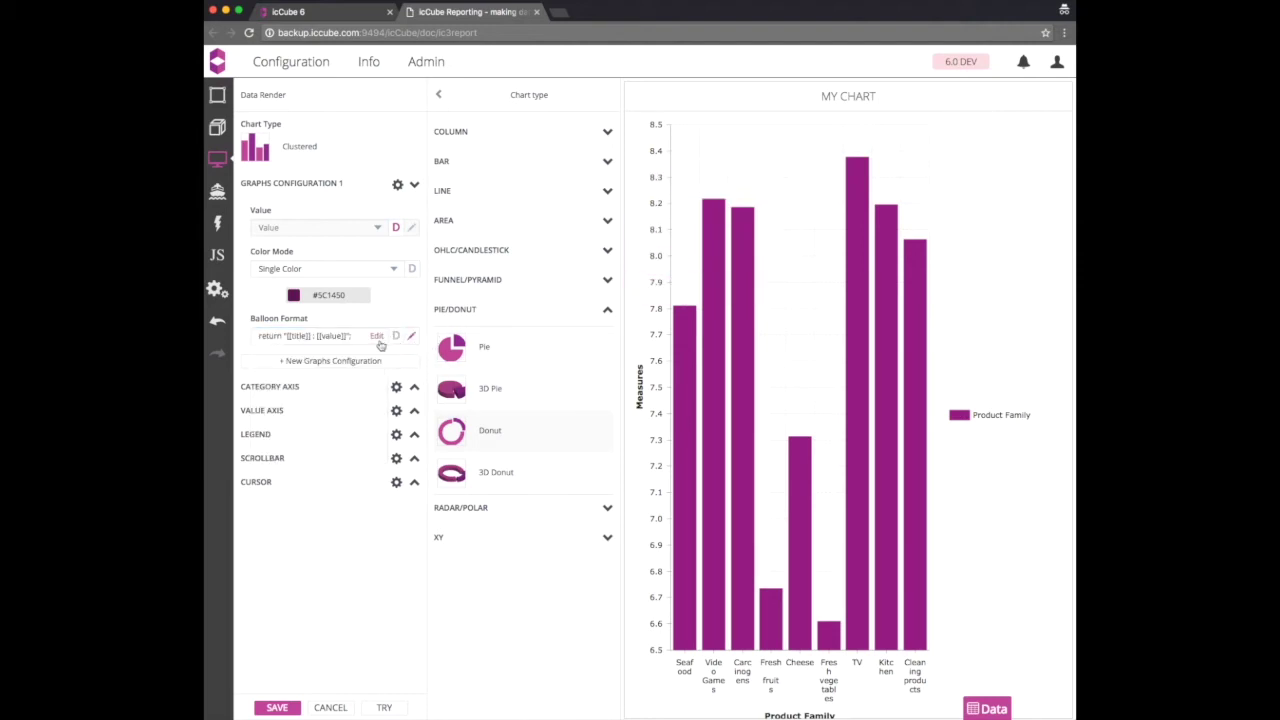
{"action": "left_click", "coordinate": [381, 342]}
{"action": "left_click_drag", "start_coordinate": [527, 275], "coordinate": [429, 277]}
{"action": "type", "text": "my"}
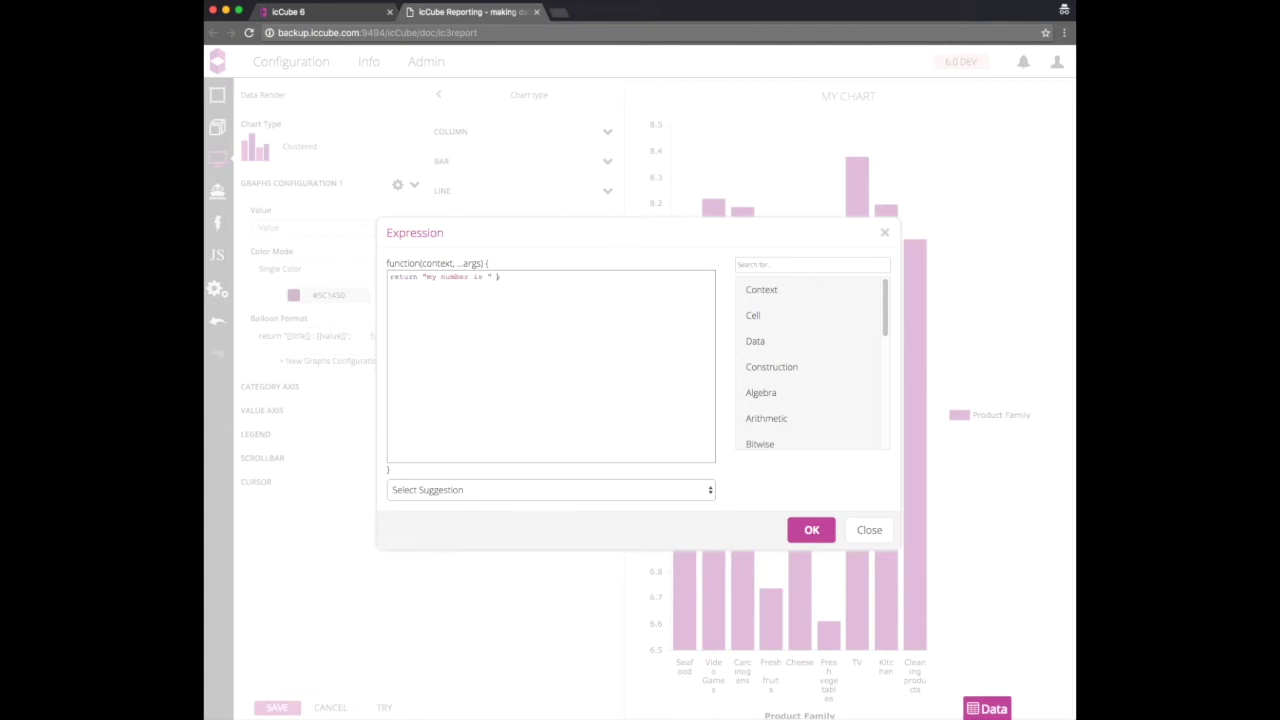
{"action": "key", "text": "ctrl+space"}
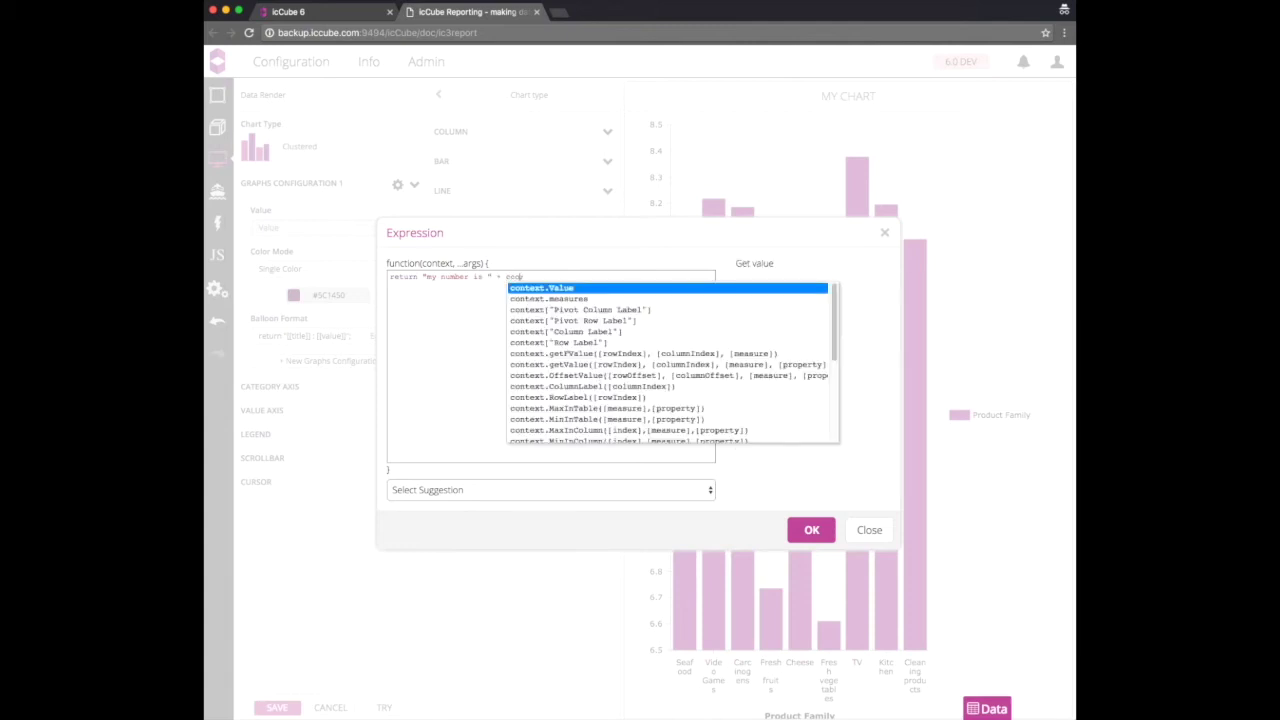
{"action": "key", "text": "Return"}
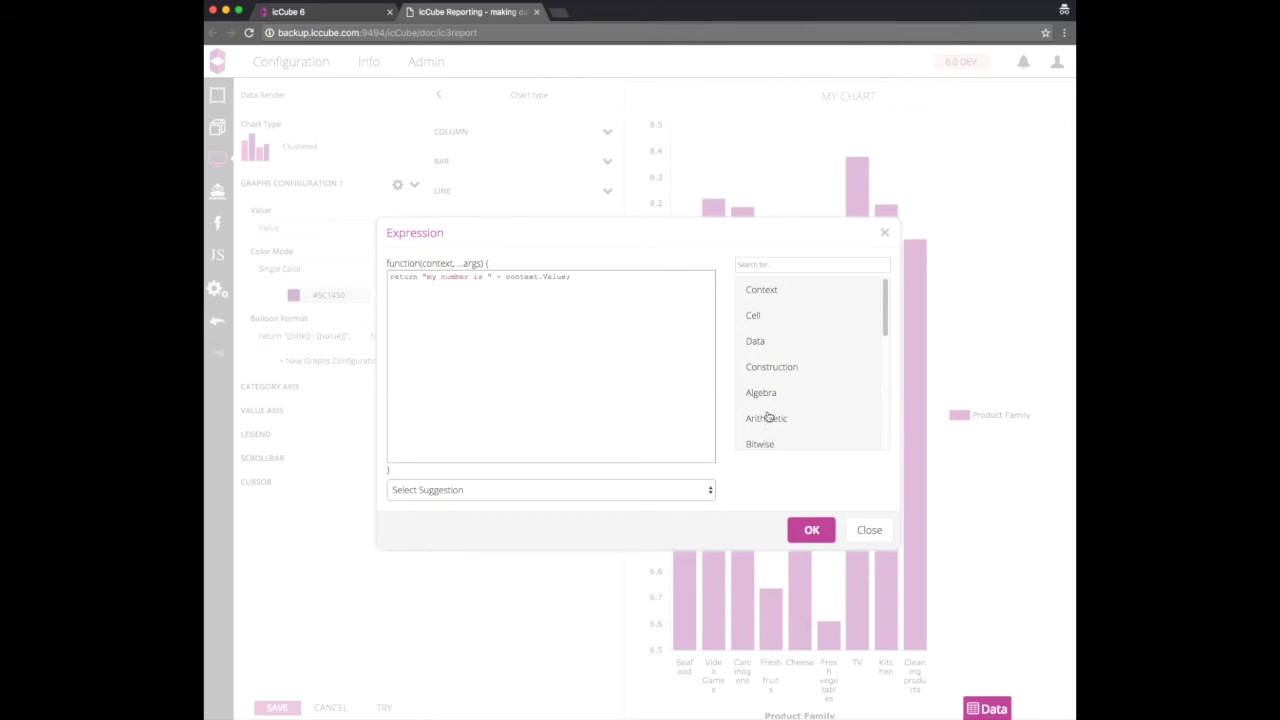
{"action": "left_click", "coordinate": [766, 289]}
{"action": "left_click", "coordinate": [801, 530]}
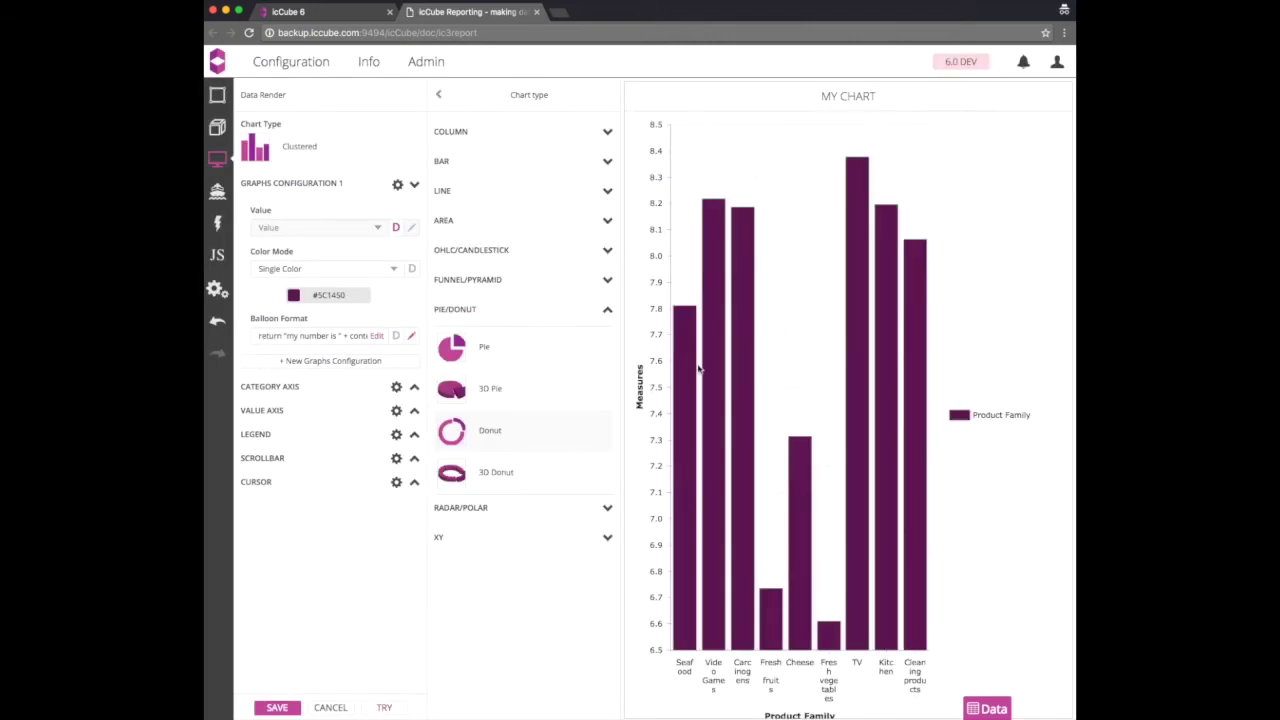
{"action": "mouse_move", "coordinate": [710, 341]}
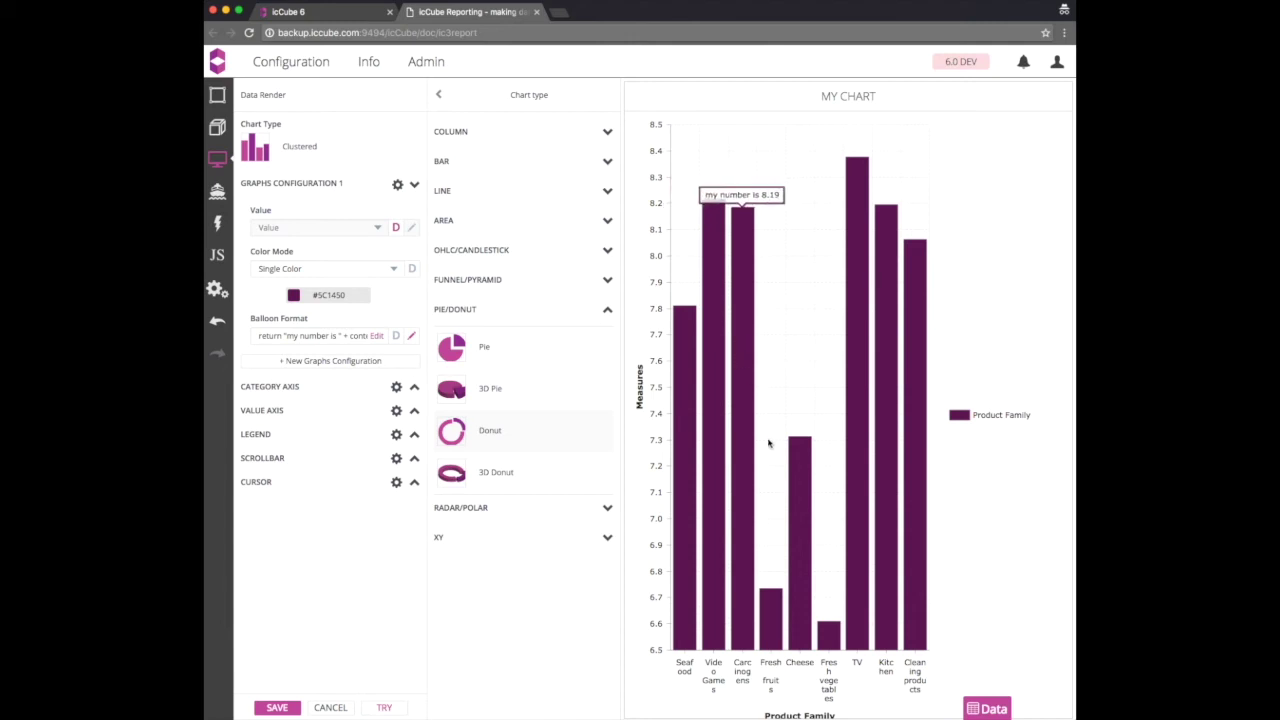
{"action": "mouse_move", "coordinate": [795, 450]}
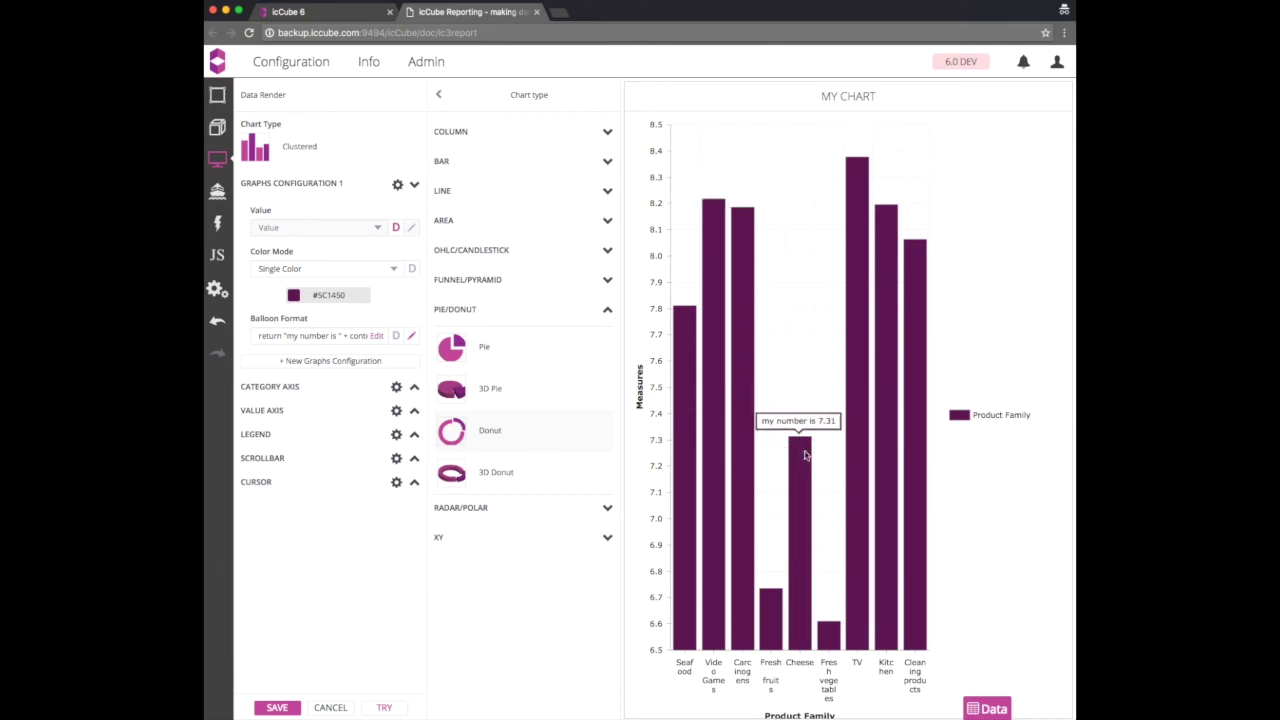
Step: Enable the chart scrollbar and test zooming, panning and Show all on the bars
{"action": "left_click", "coordinate": [439, 95]}
{"action": "left_click", "coordinate": [277, 412]}
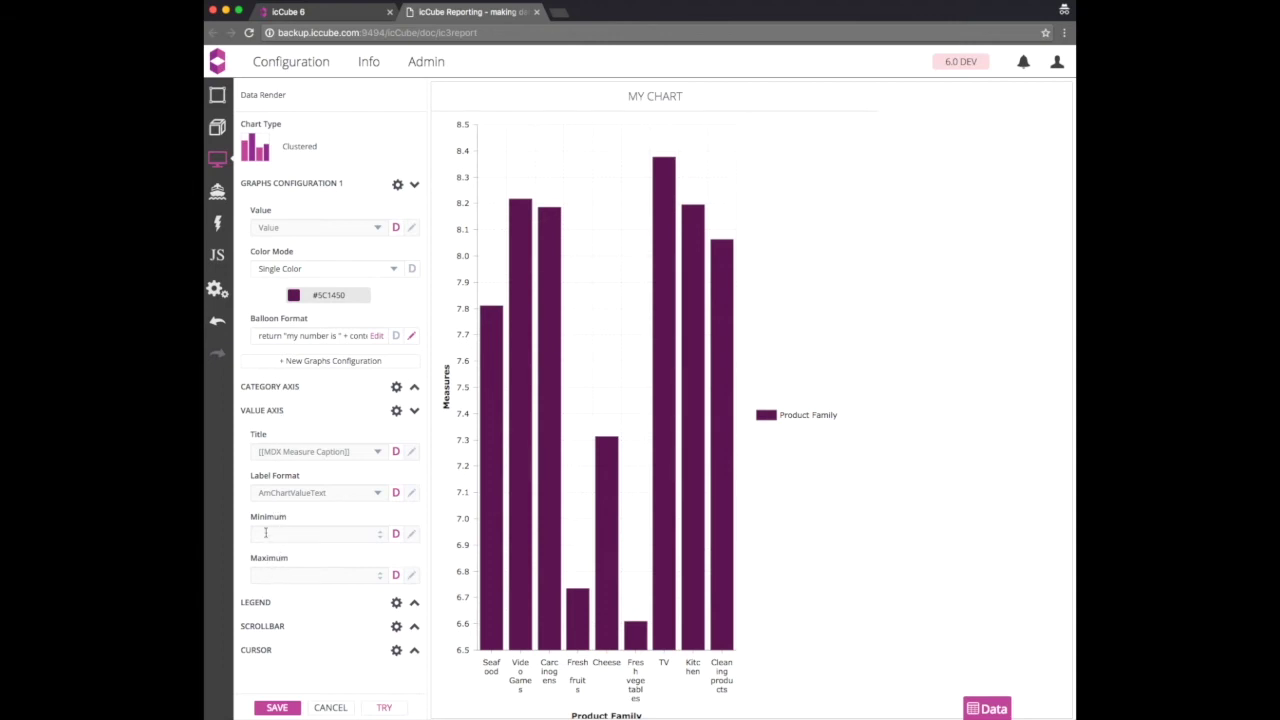
{"action": "left_click", "coordinate": [267, 412]}
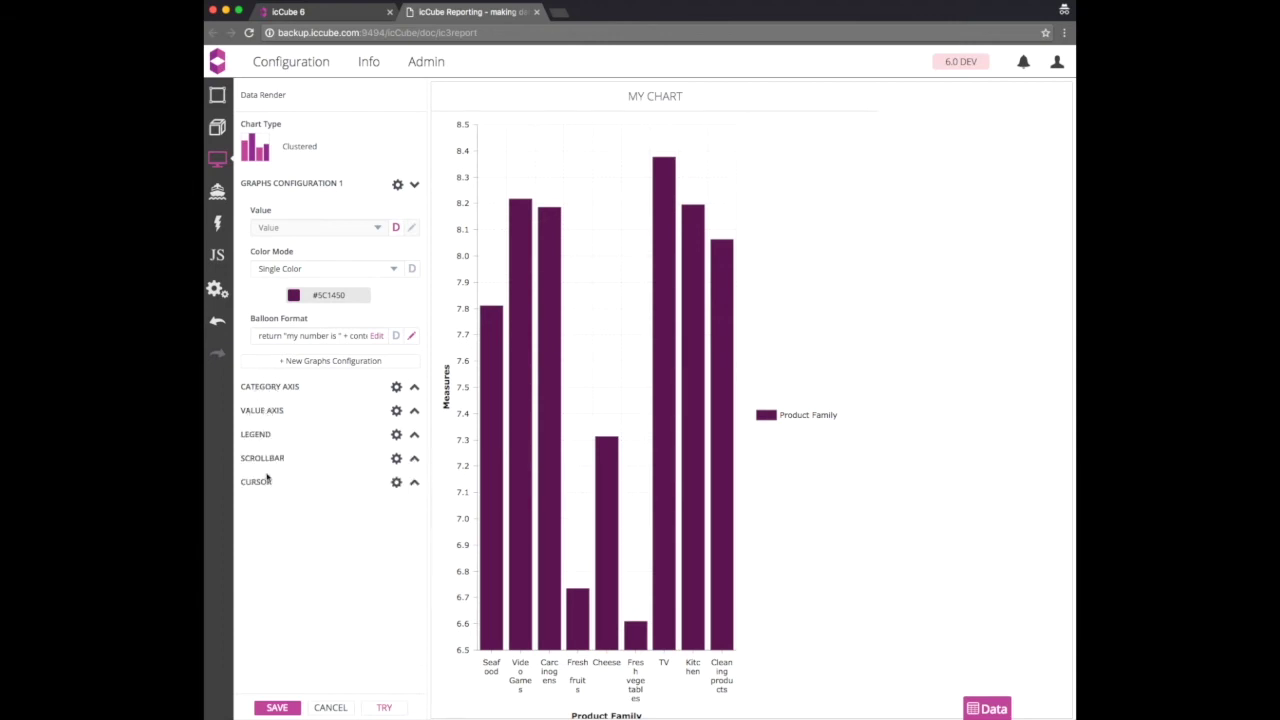
{"action": "left_click", "coordinate": [262, 460]}
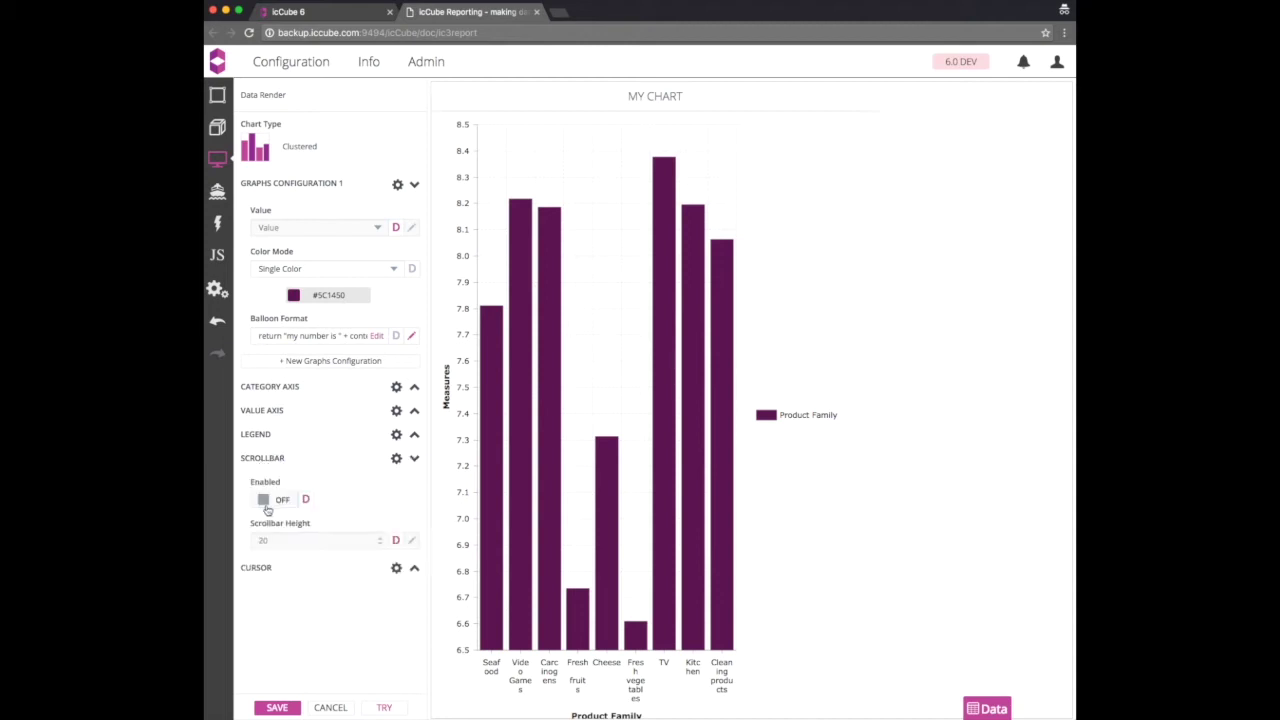
{"action": "left_click", "coordinate": [273, 501]}
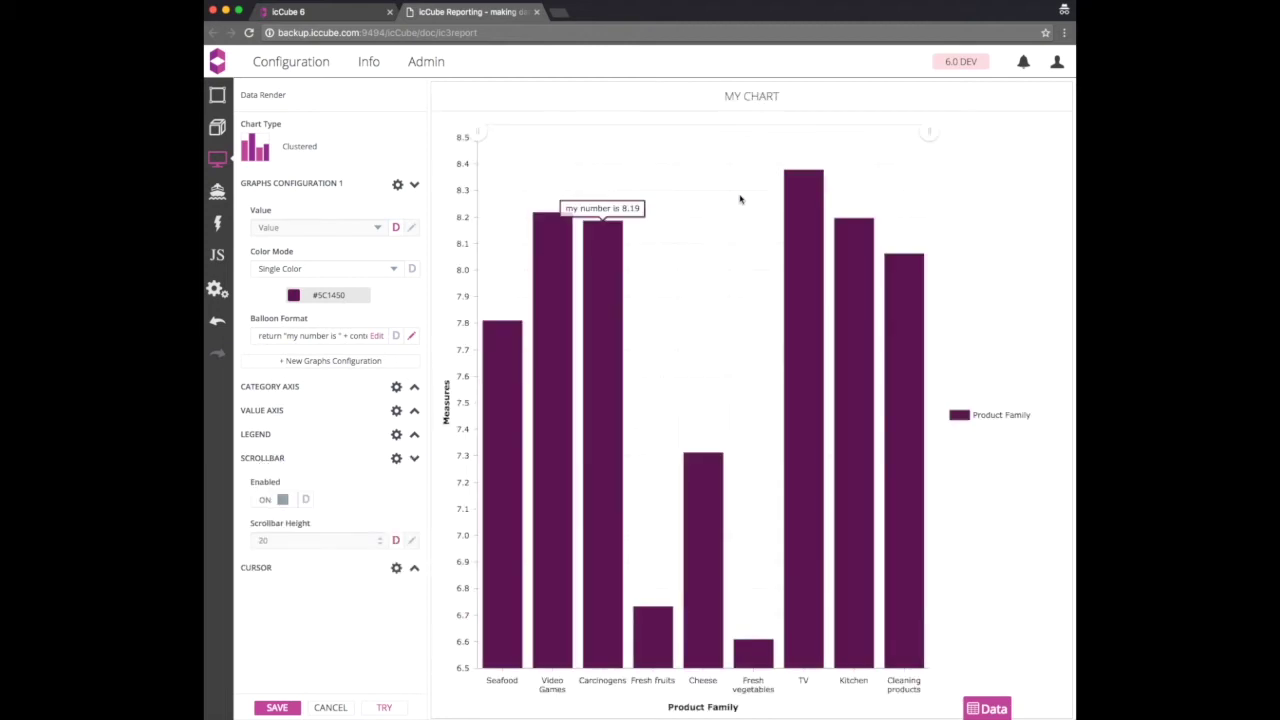
{"action": "left_click_drag", "start_coordinate": [935, 130], "coordinate": [686, 131]}
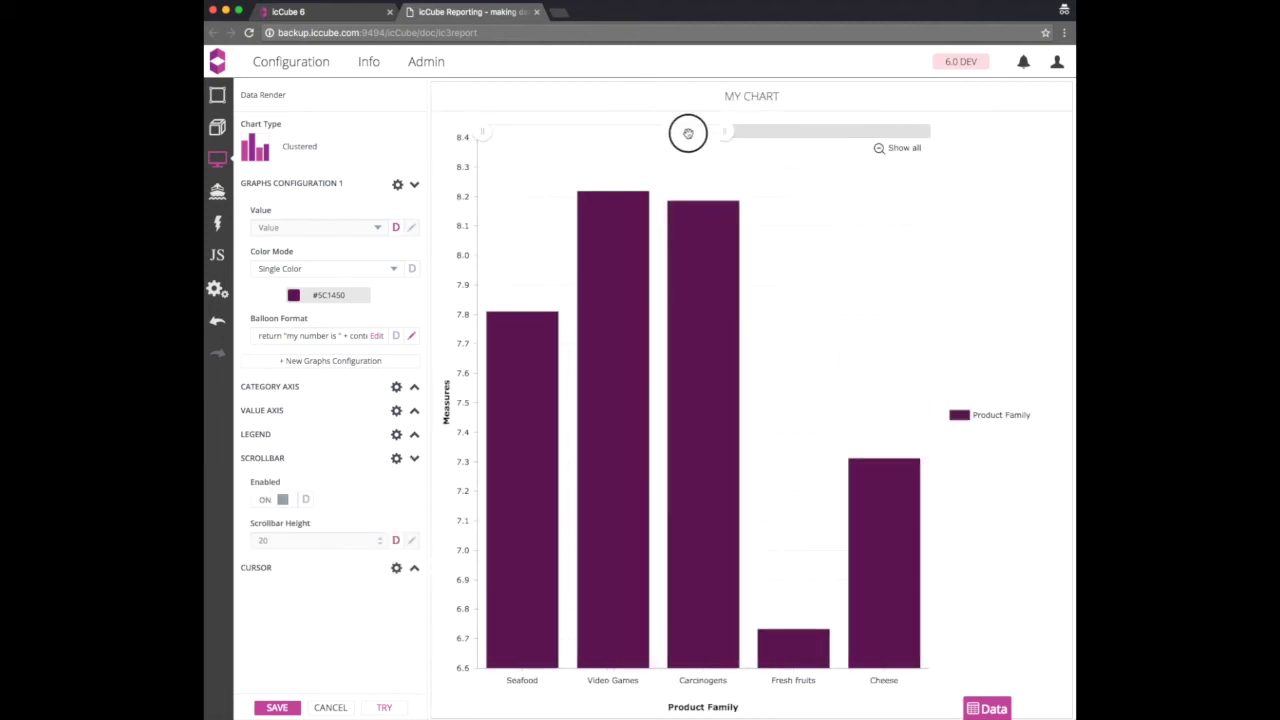
{"action": "left_click", "coordinate": [829, 137]}
{"action": "left_click", "coordinate": [888, 148]}
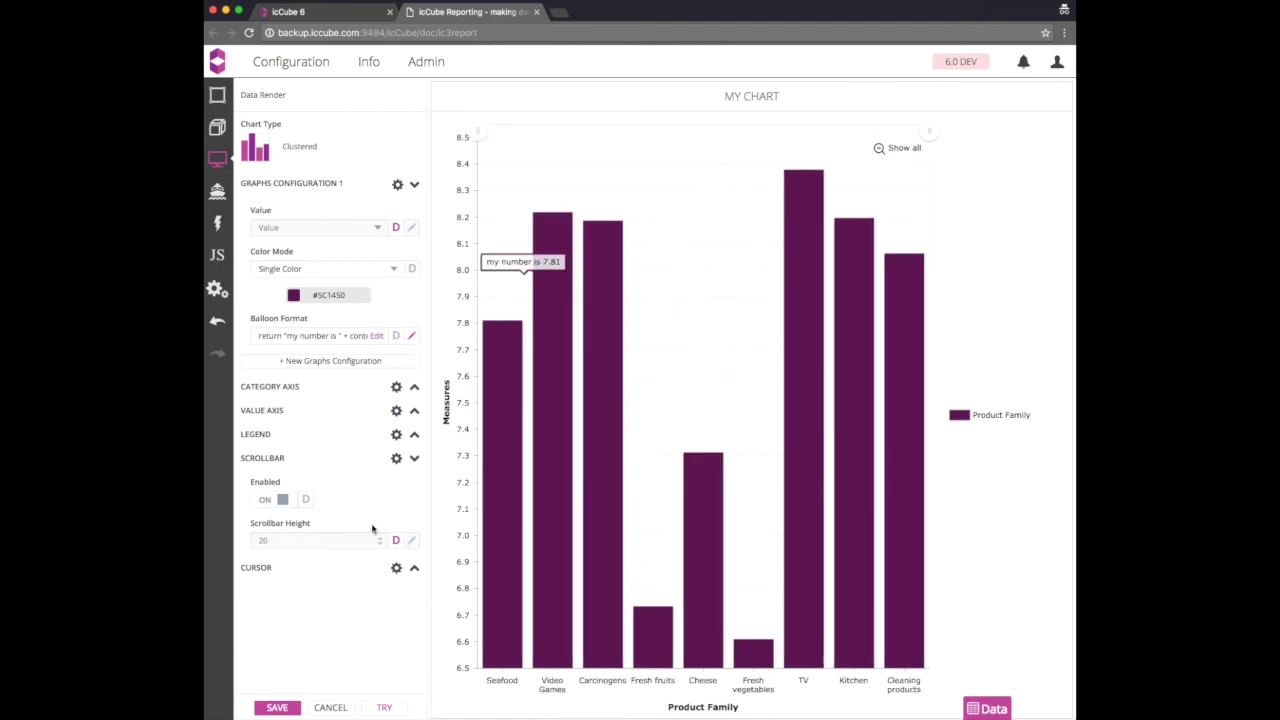
{"action": "left_click", "coordinate": [267, 502]}
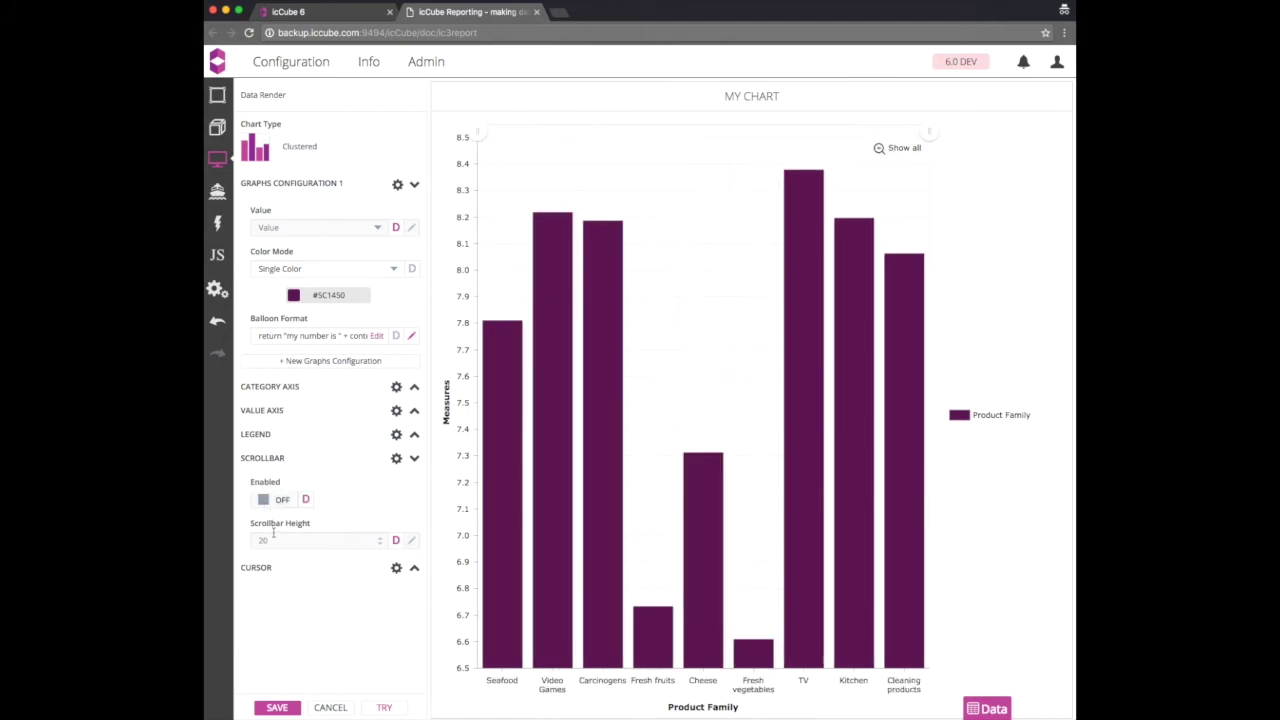
{"action": "left_click", "coordinate": [272, 500]}
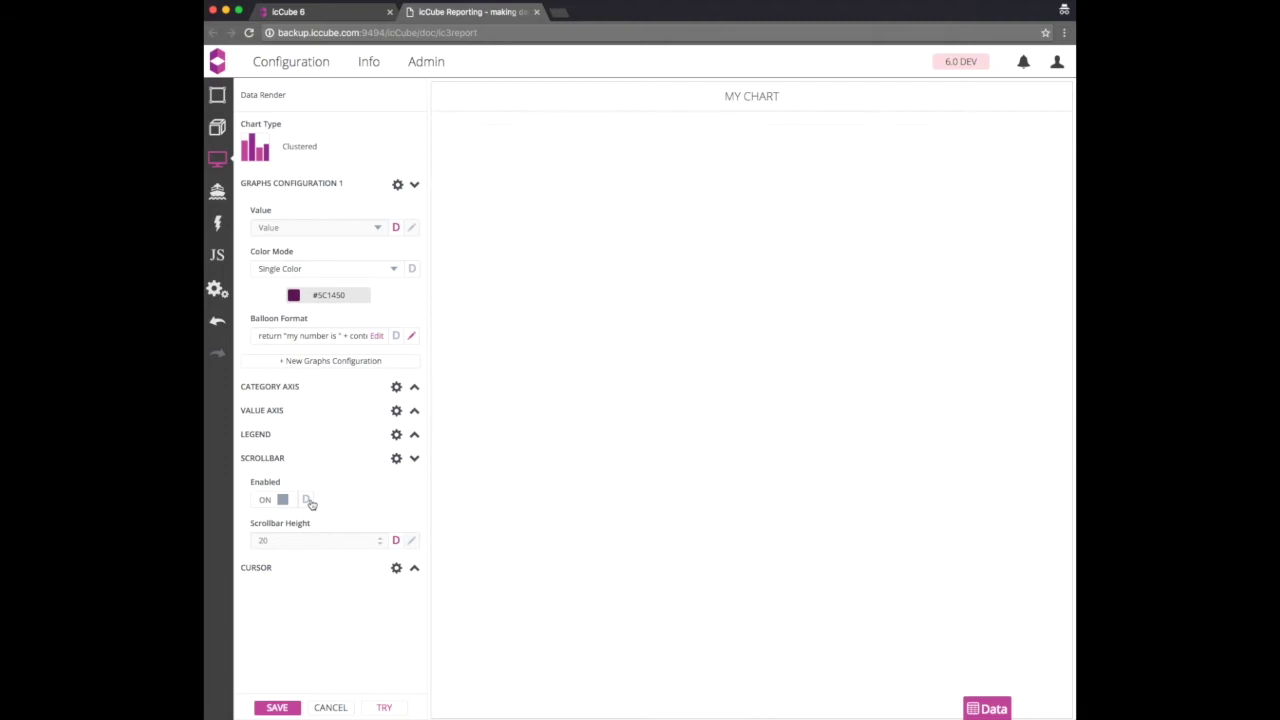
{"action": "left_click", "coordinate": [310, 503]}
Step: Switch off the chart legend so the purple columns fill the full width
{"action": "left_click", "coordinate": [272, 458]}
{"action": "left_click", "coordinate": [258, 434]}
{"action": "left_click", "coordinate": [265, 477]}
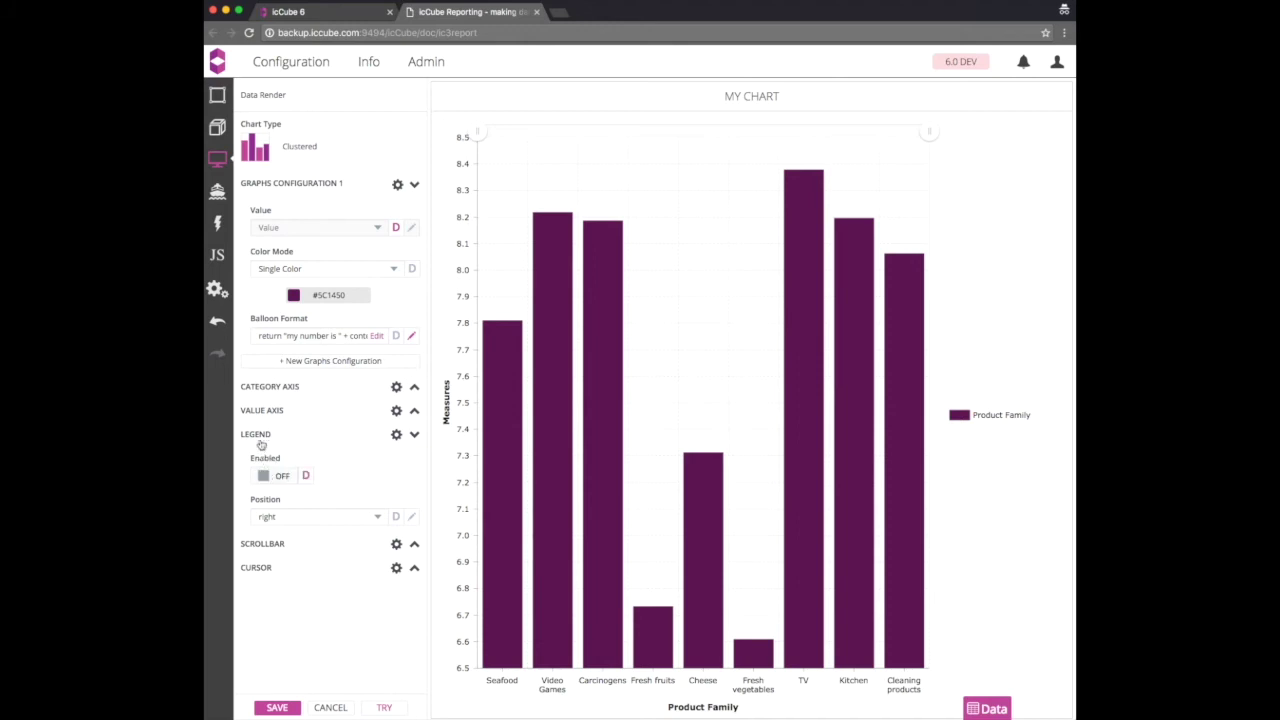
{"action": "left_click", "coordinate": [259, 437]}
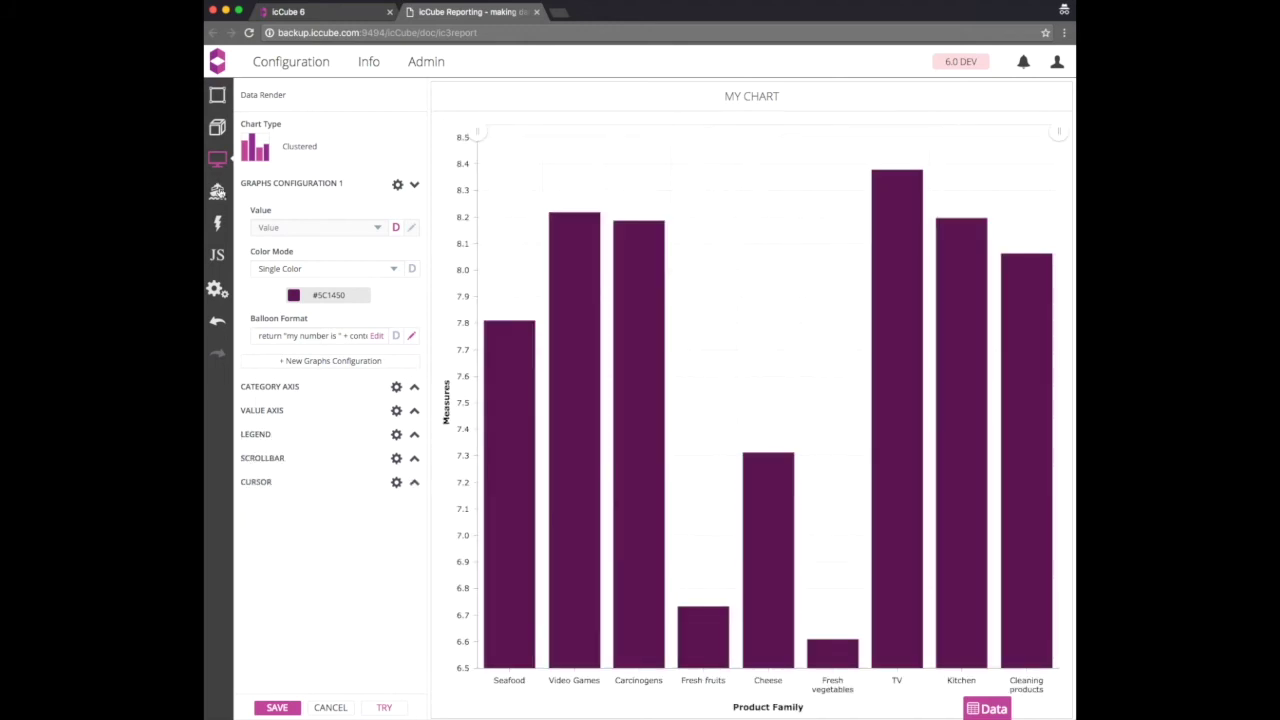
Step: Give MY CHART the userSelect navigation strategy and the All filter info renderer, then save
{"action": "left_click", "coordinate": [218, 191]}
{"action": "left_click", "coordinate": [252, 161]}
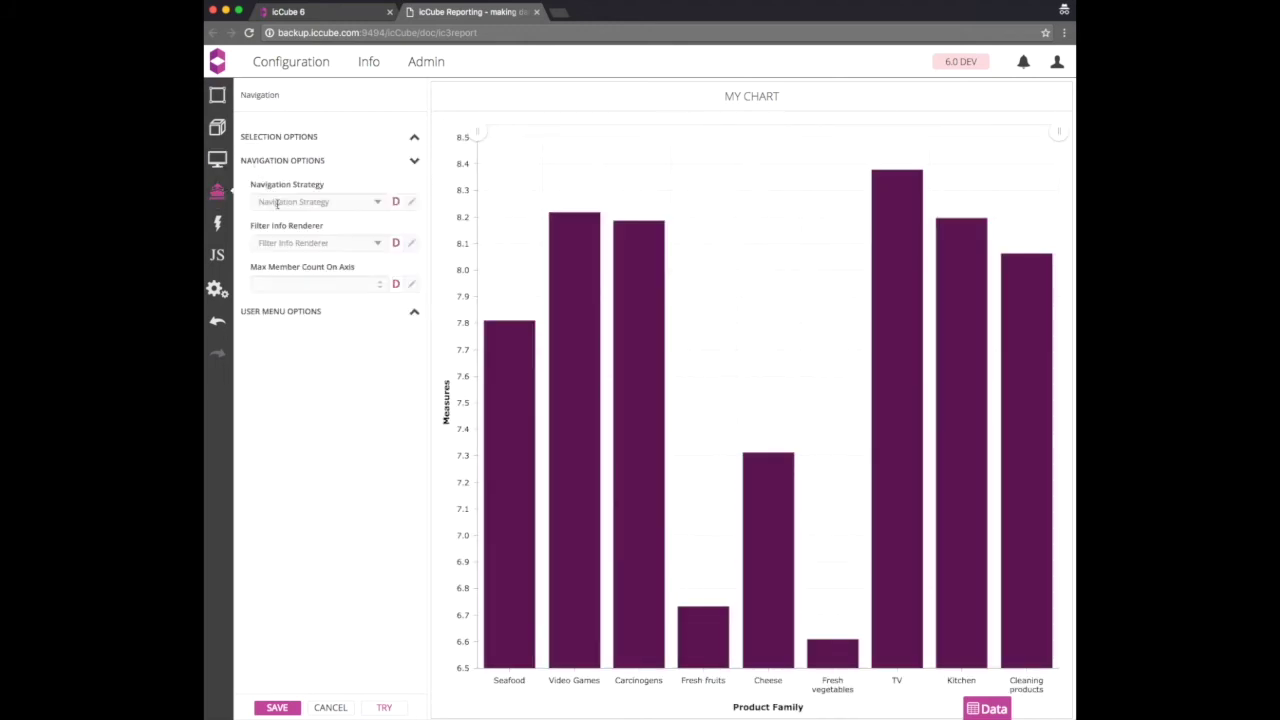
{"action": "left_click", "coordinate": [274, 201]}
{"action": "left_click", "coordinate": [287, 268]}
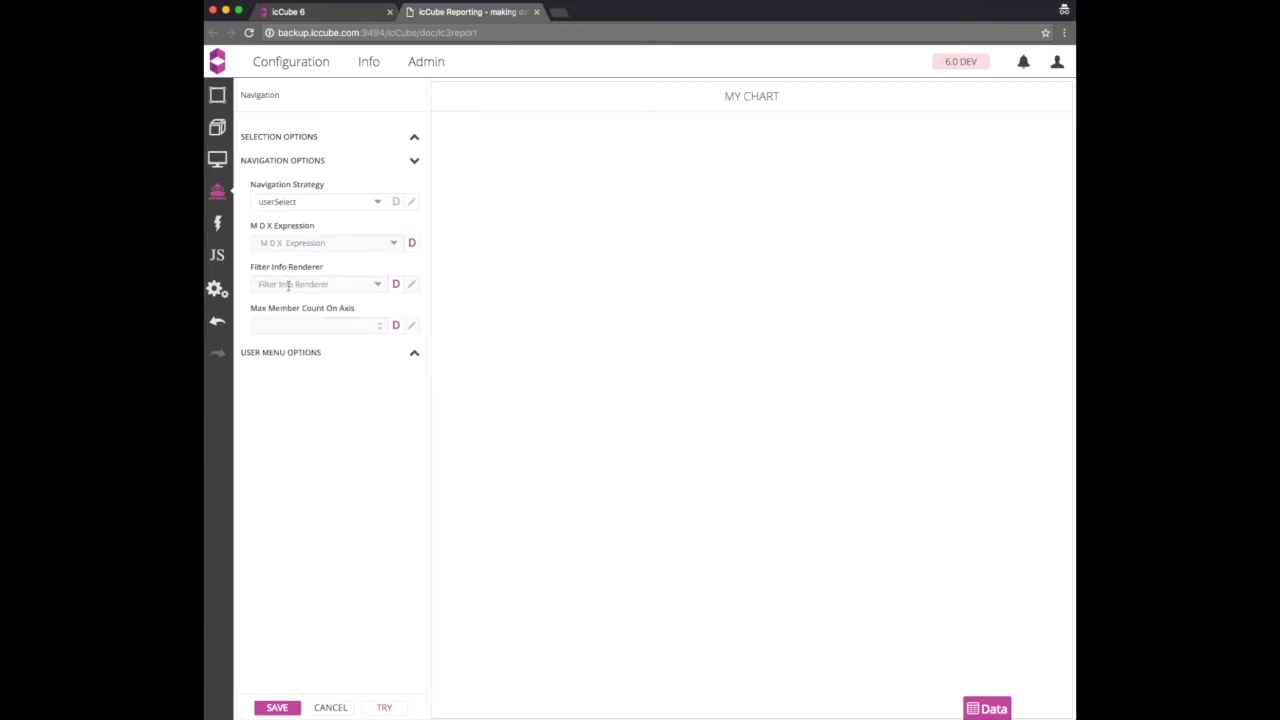
{"action": "left_click", "coordinate": [292, 284]}
{"action": "left_click", "coordinate": [295, 310]}
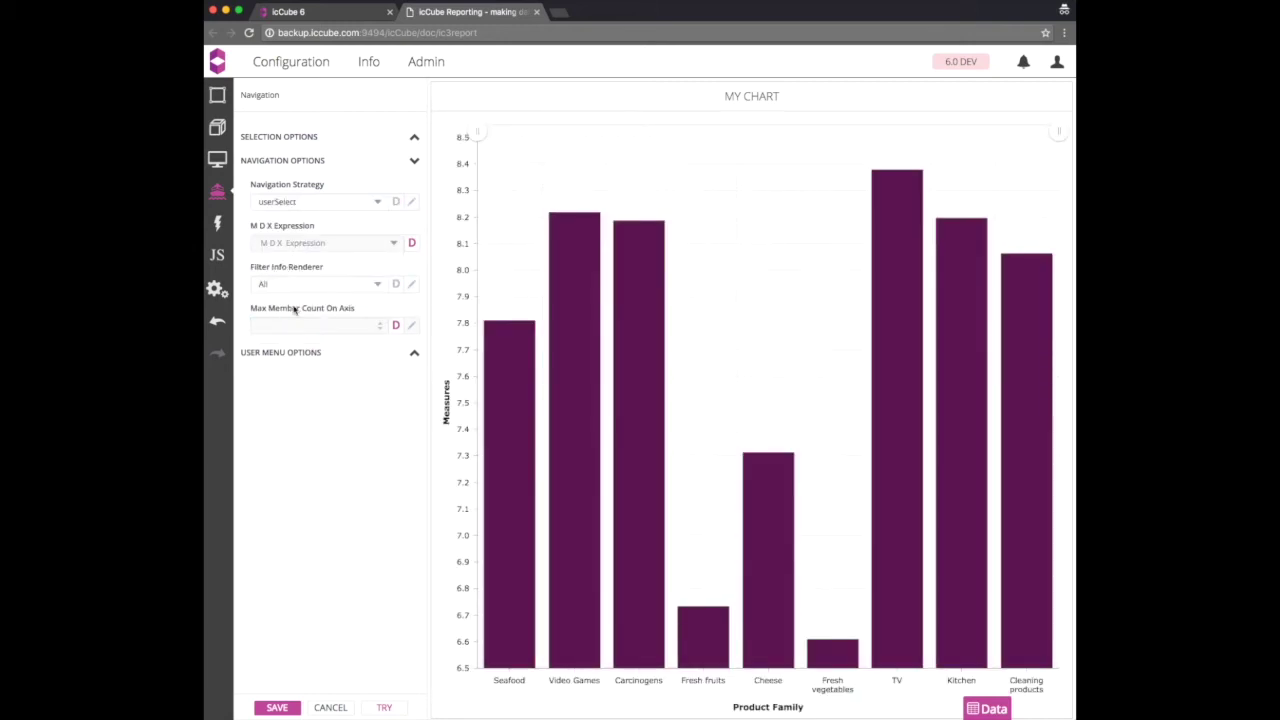
{"action": "left_click", "coordinate": [297, 709]}
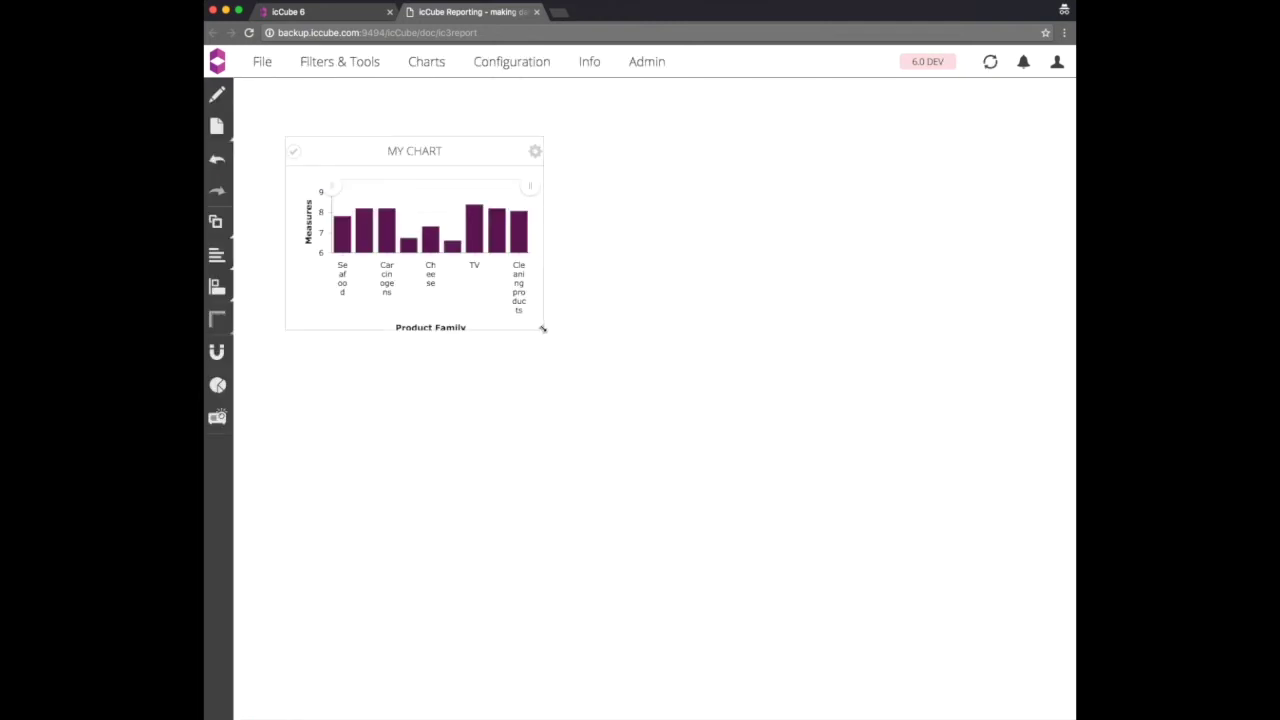
Step: Enlarge MY CHART, drill Video Games > age 31 > F down to Age Group, and add an MDX Filter
{"action": "left_click_drag", "start_coordinate": [541, 328], "coordinate": [822, 432]}
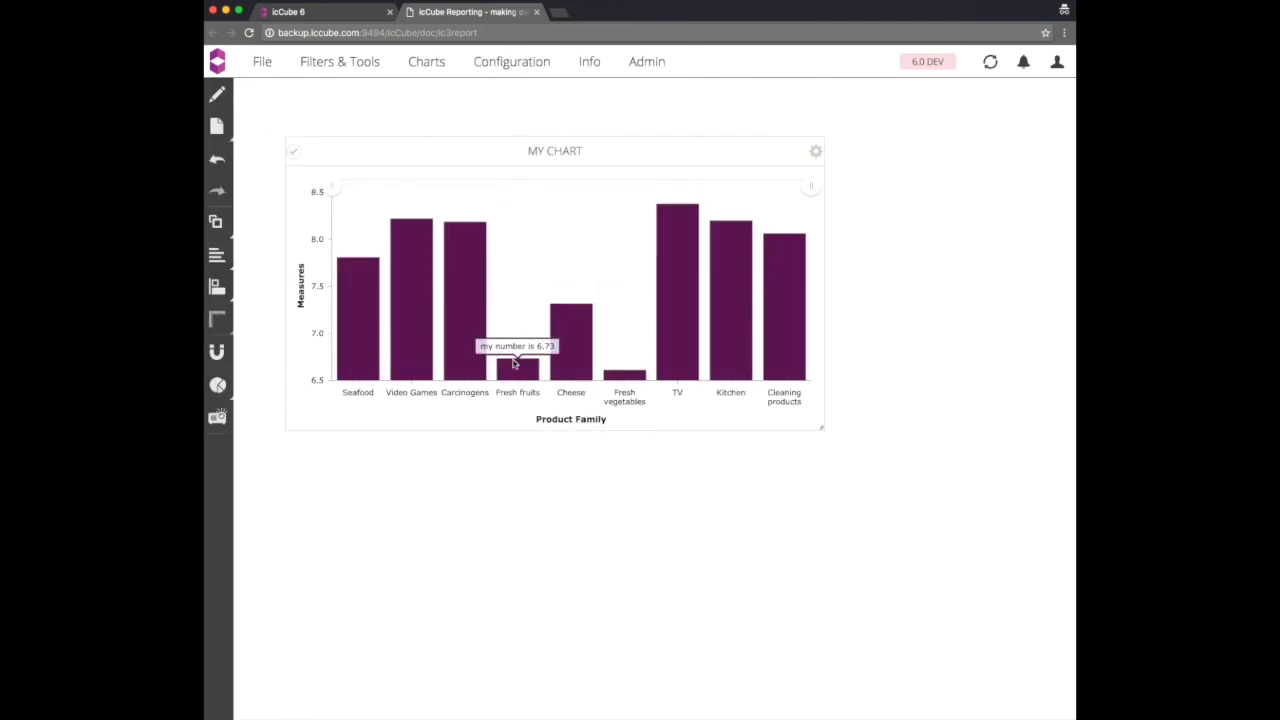
{"action": "left_click", "coordinate": [435, 301]}
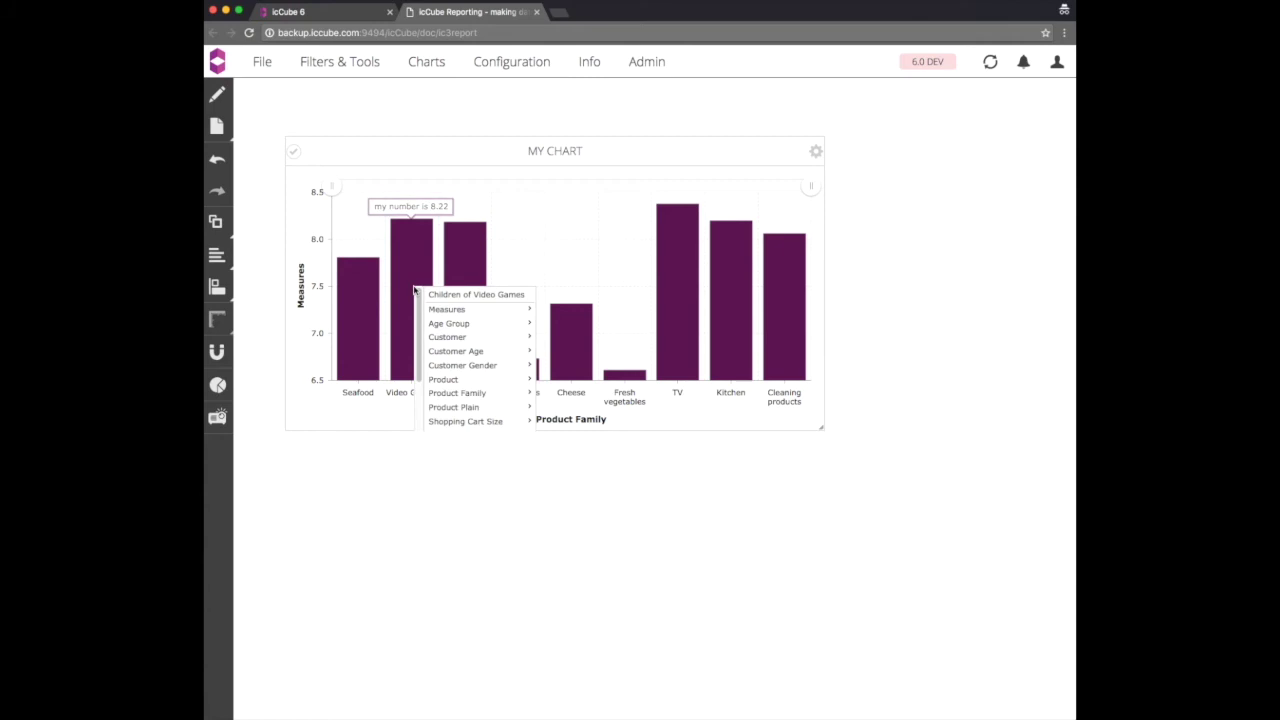
{"action": "left_click", "coordinate": [467, 353]}
{"action": "left_click", "coordinate": [528, 342]}
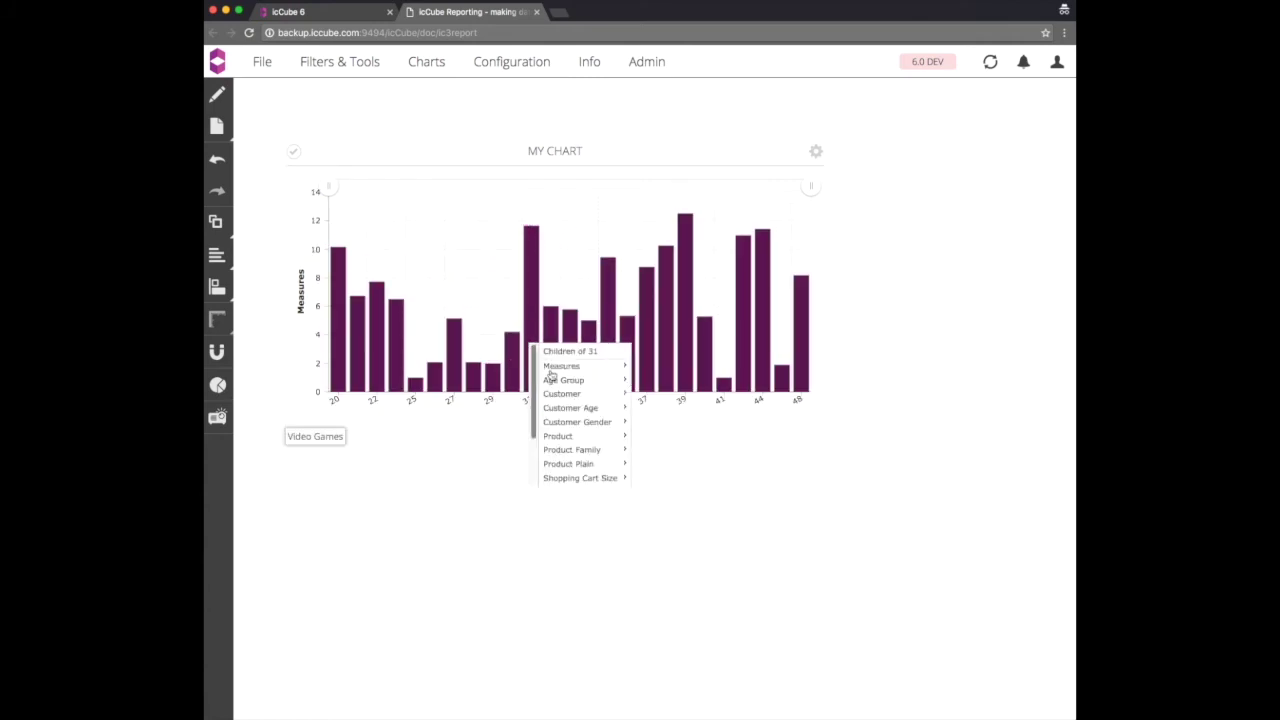
{"action": "left_click", "coordinate": [563, 422]}
{"action": "left_click", "coordinate": [501, 343]}
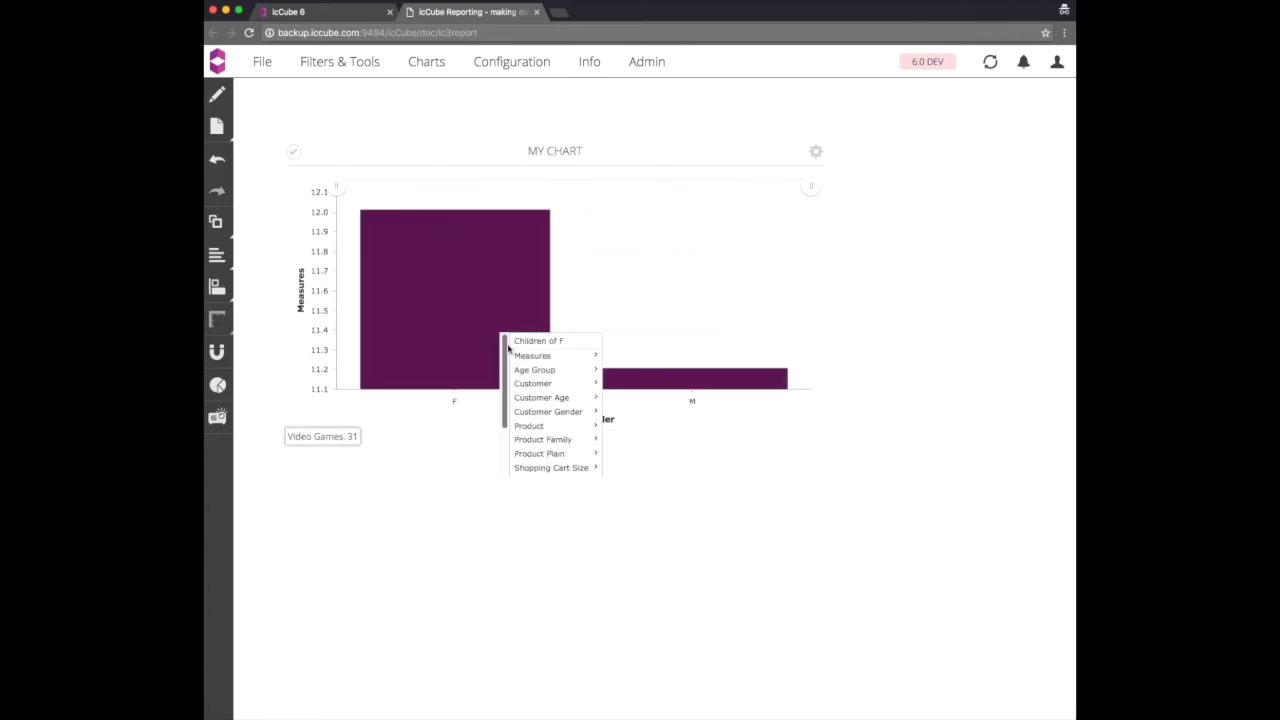
{"action": "left_click", "coordinate": [530, 376]}
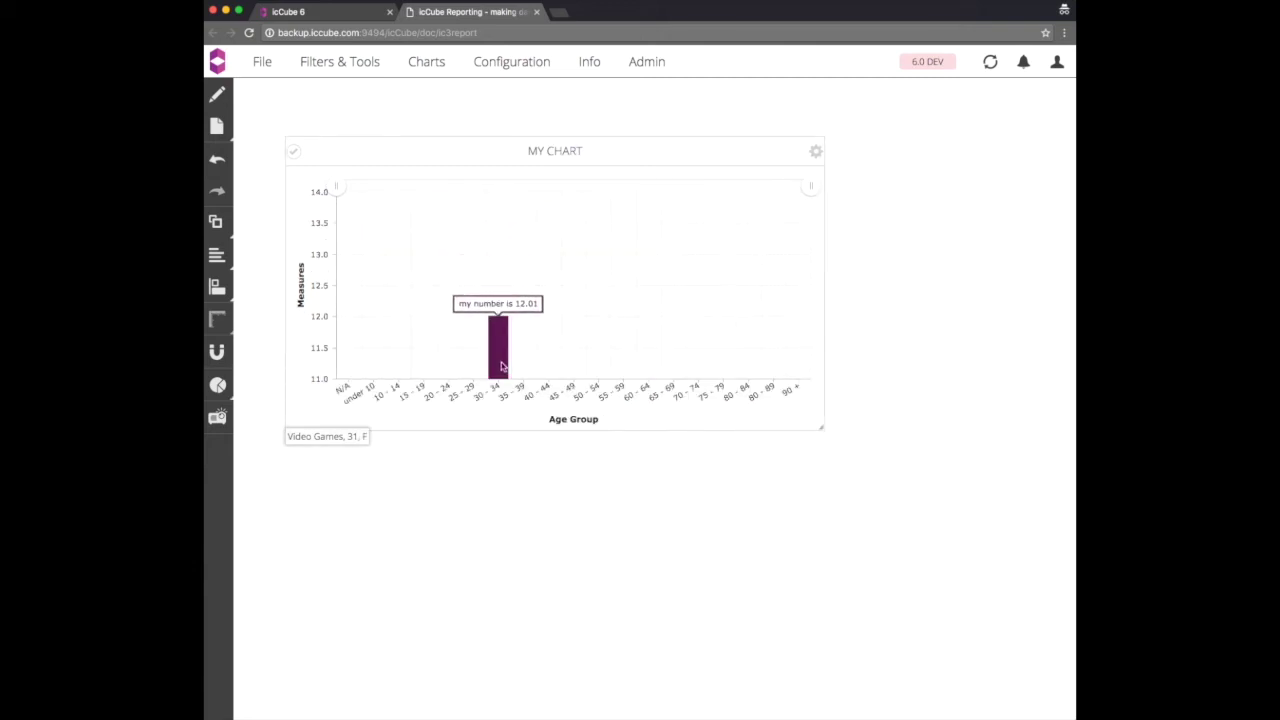
{"action": "left_click", "coordinate": [313, 73]}
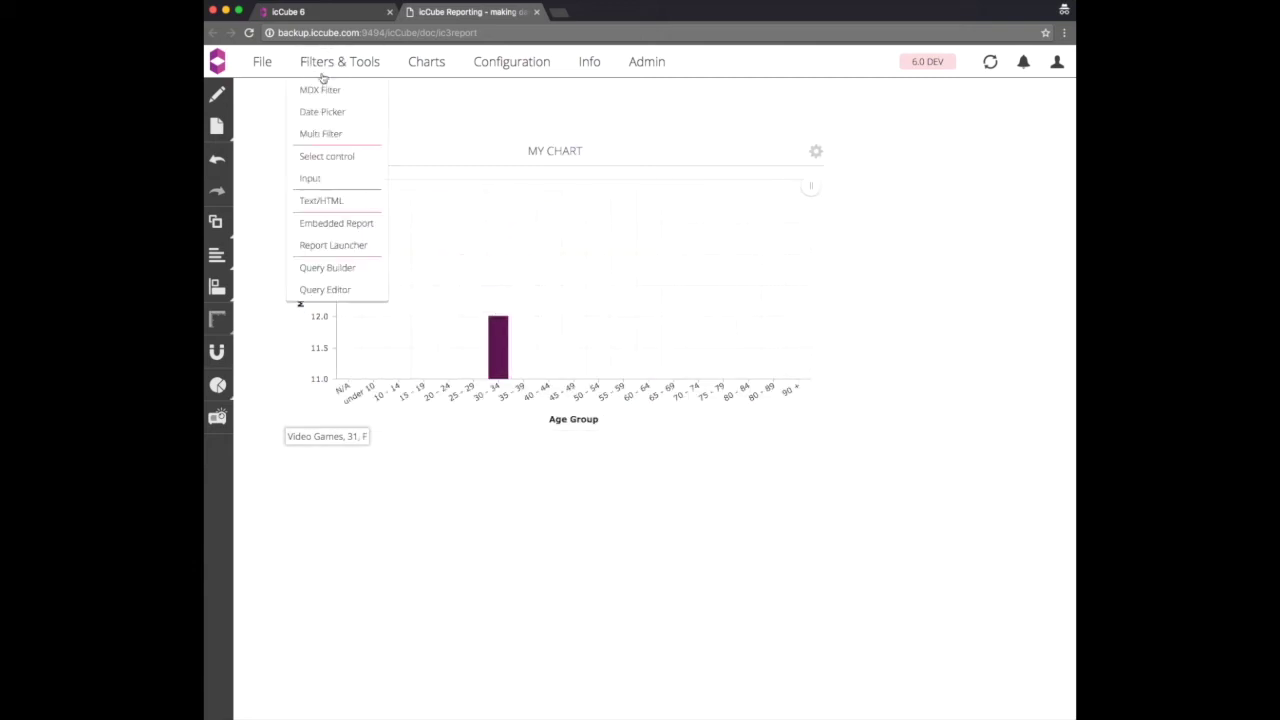
{"action": "left_click", "coordinate": [303, 88]}
Step: Fill the filter with Shopping Weekday Day members, enable Add Default Member, and preselect monday
{"action": "left_click_drag", "start_coordinate": [415, 179], "coordinate": [457, 134]}
{"action": "left_click", "coordinate": [222, 94]}
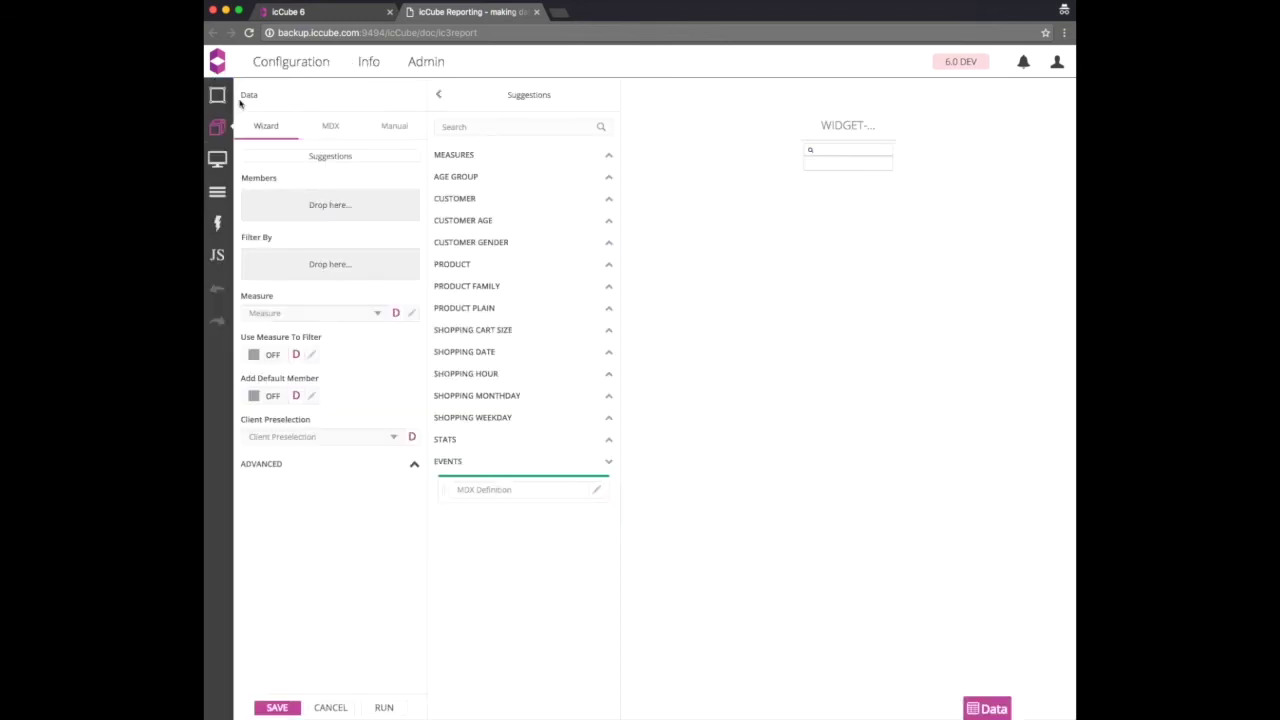
{"action": "left_click", "coordinate": [474, 417]}
{"action": "left_click_drag", "start_coordinate": [474, 494], "coordinate": [256, 197]}
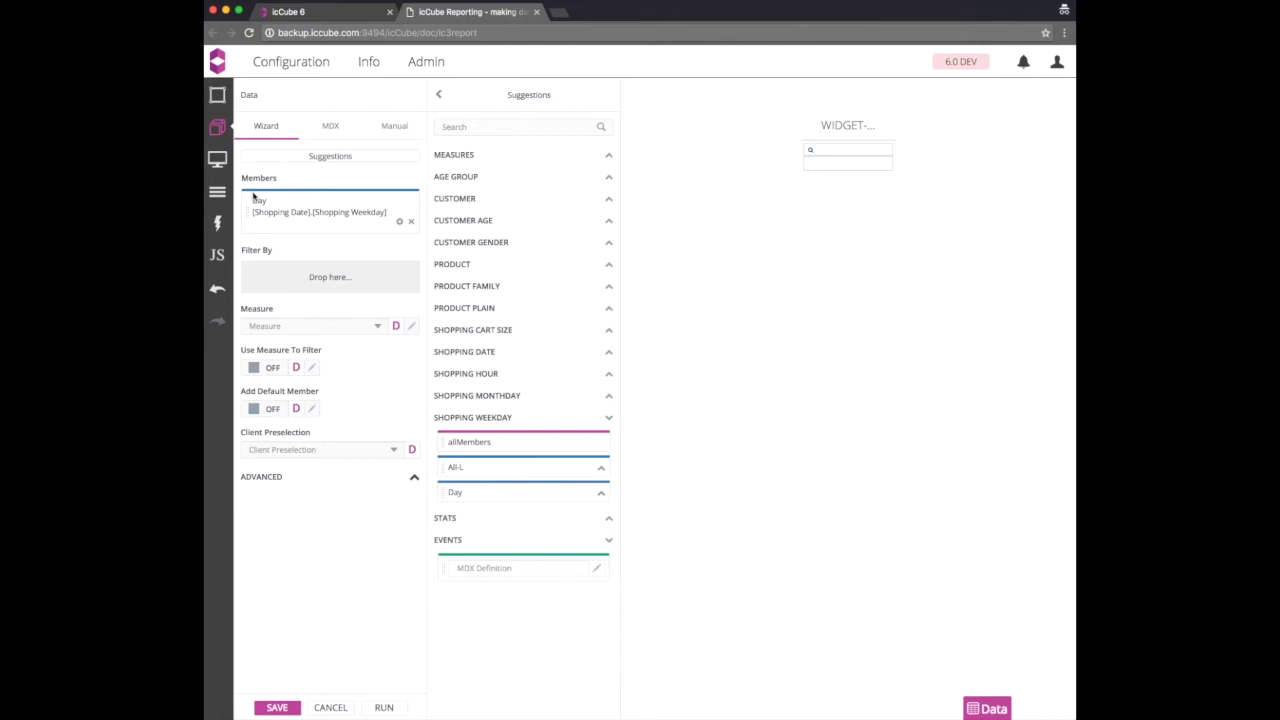
{"action": "left_click", "coordinate": [276, 411]}
{"action": "left_click", "coordinate": [285, 452]}
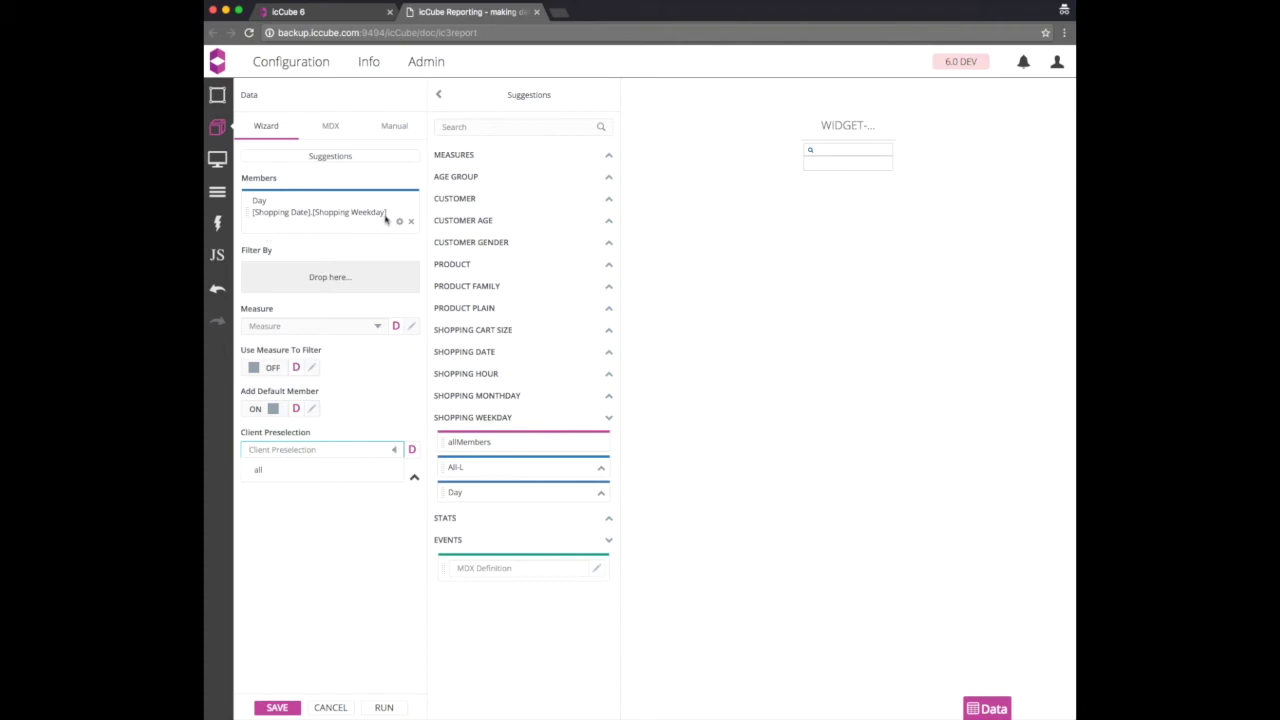
{"action": "type", "text": "monday"}
{"action": "left_click", "coordinate": [397, 706]}
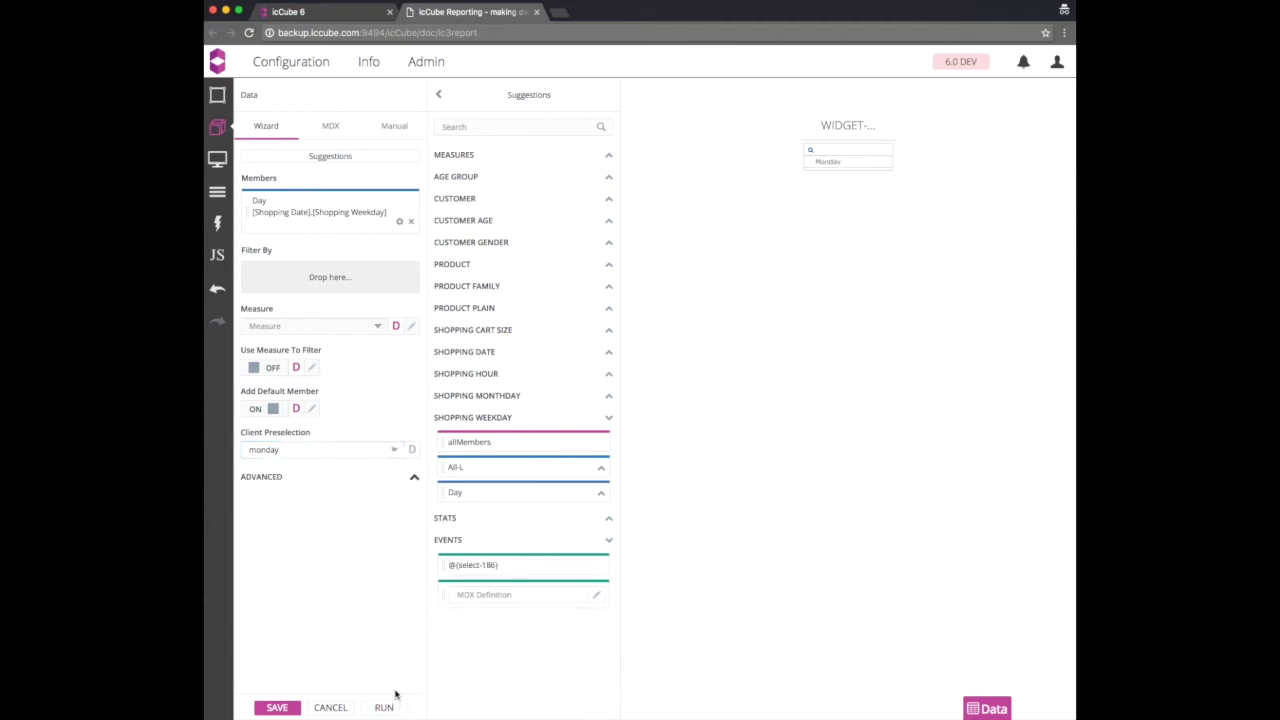
Step: Rename the filter widget's header to weekdays
{"action": "left_click", "coordinate": [218, 159]}
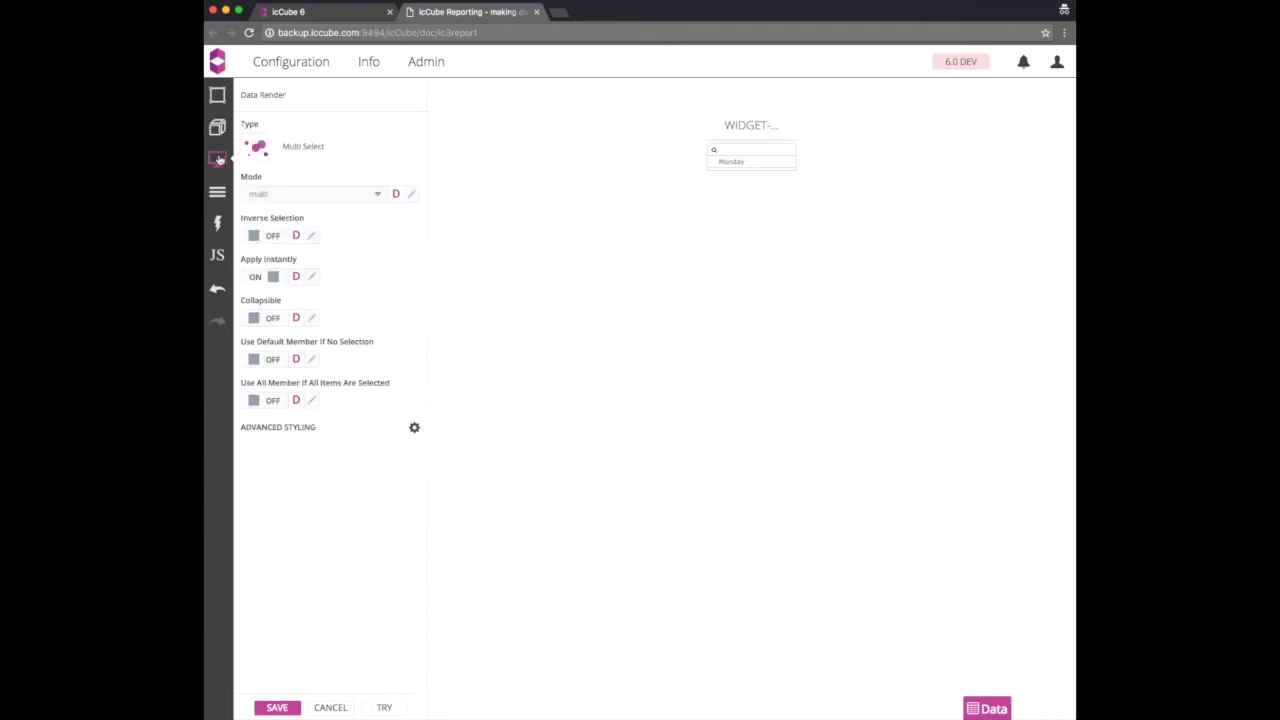
{"action": "left_click", "coordinate": [218, 96]}
{"action": "left_click_drag", "start_coordinate": [357, 139], "coordinate": [236, 143]}
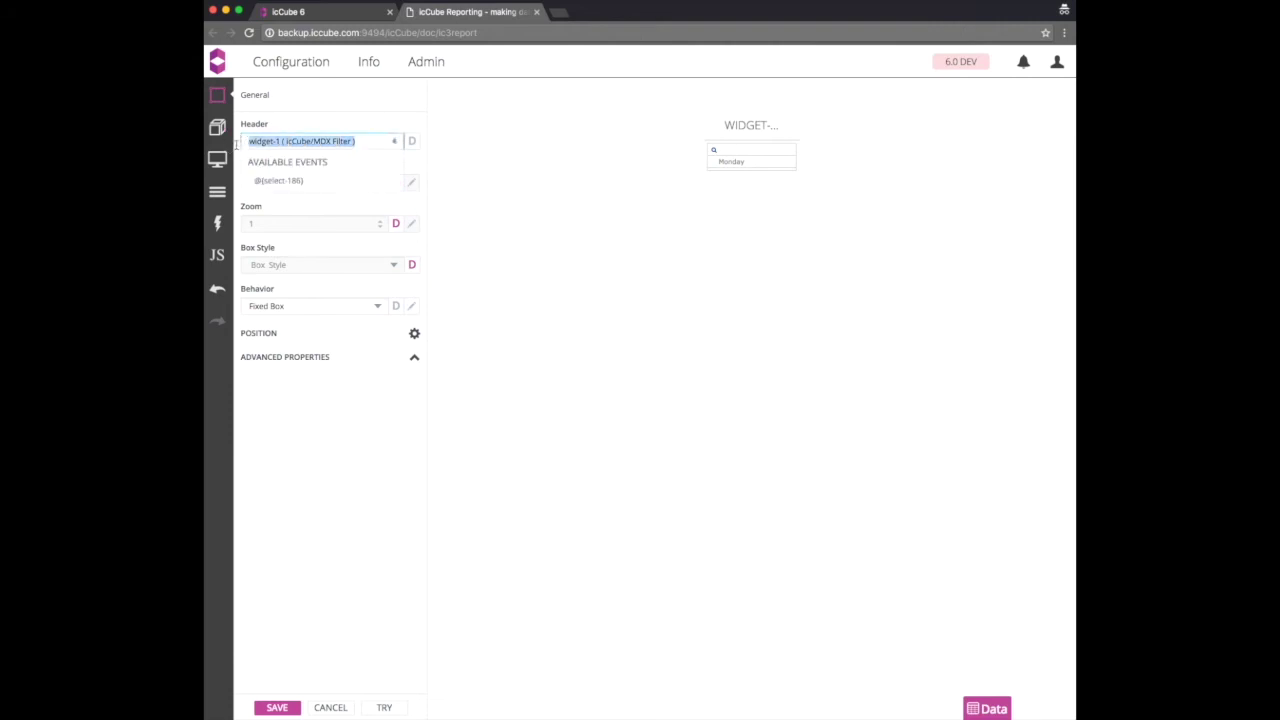
{"action": "type", "text": "weekdays"}
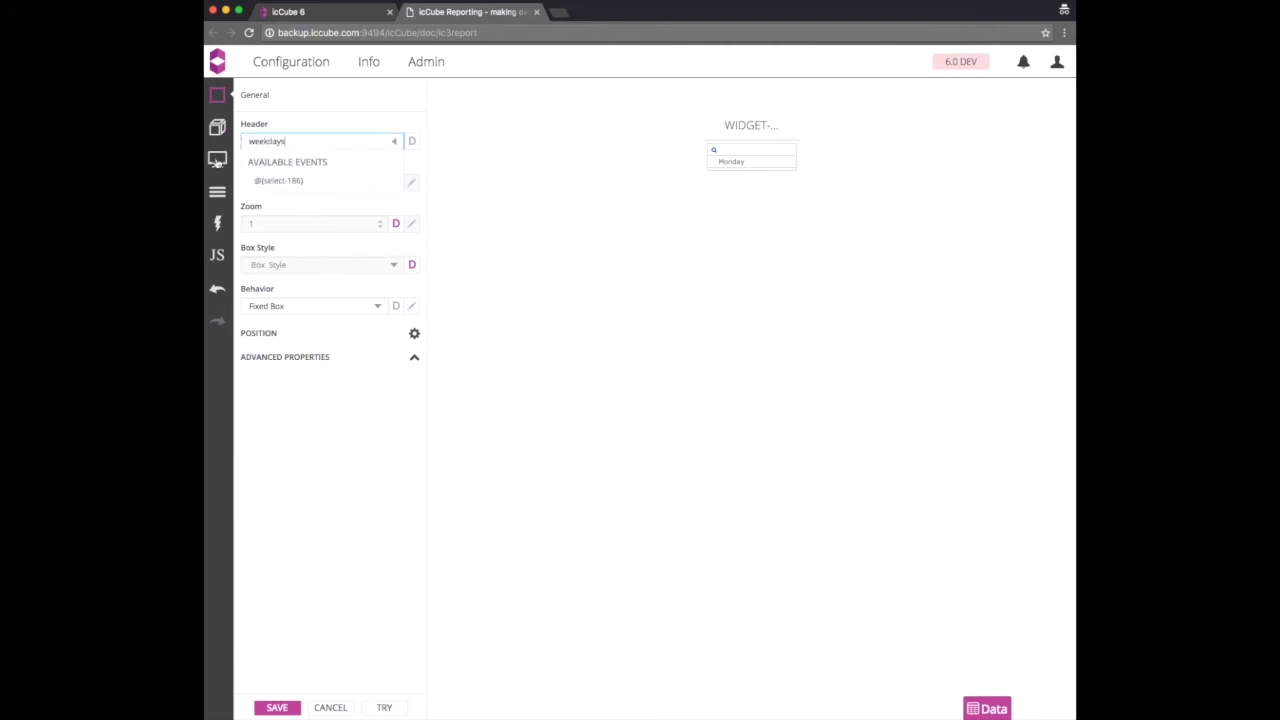
Step: Set the filter type to Buttons List with single selection mode
{"action": "left_click", "coordinate": [218, 160]}
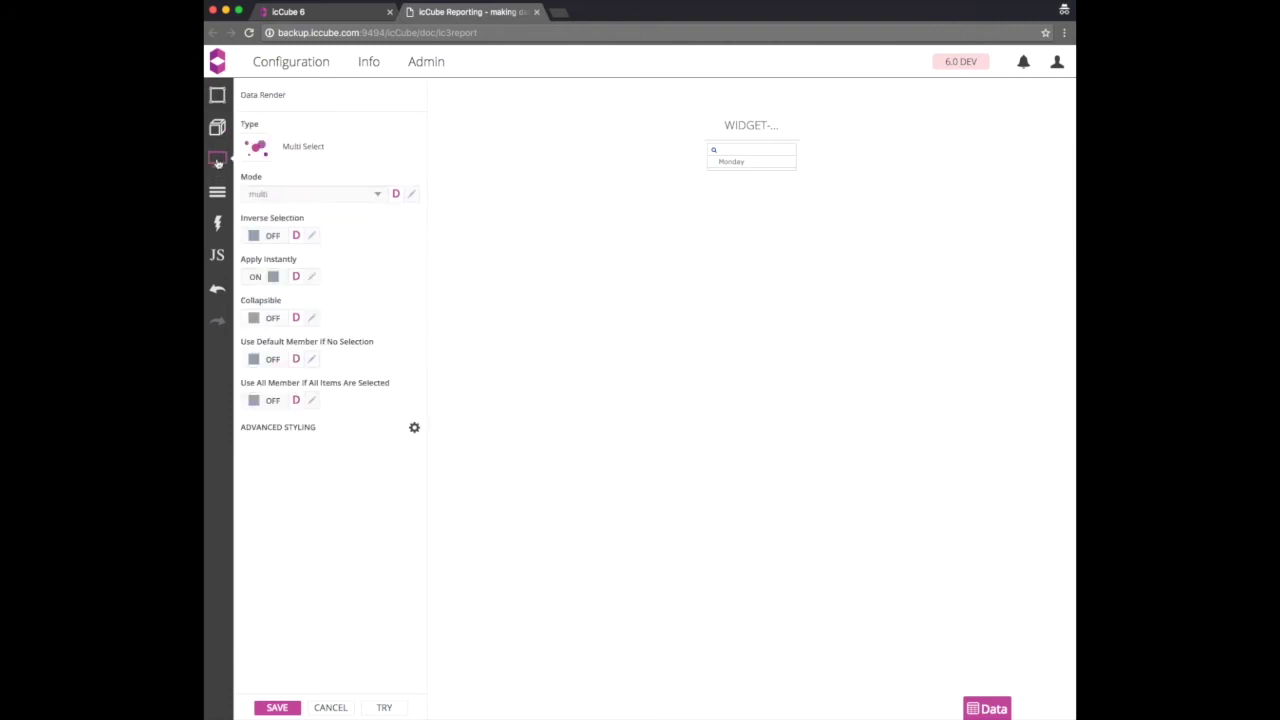
{"action": "left_click", "coordinate": [256, 147]}
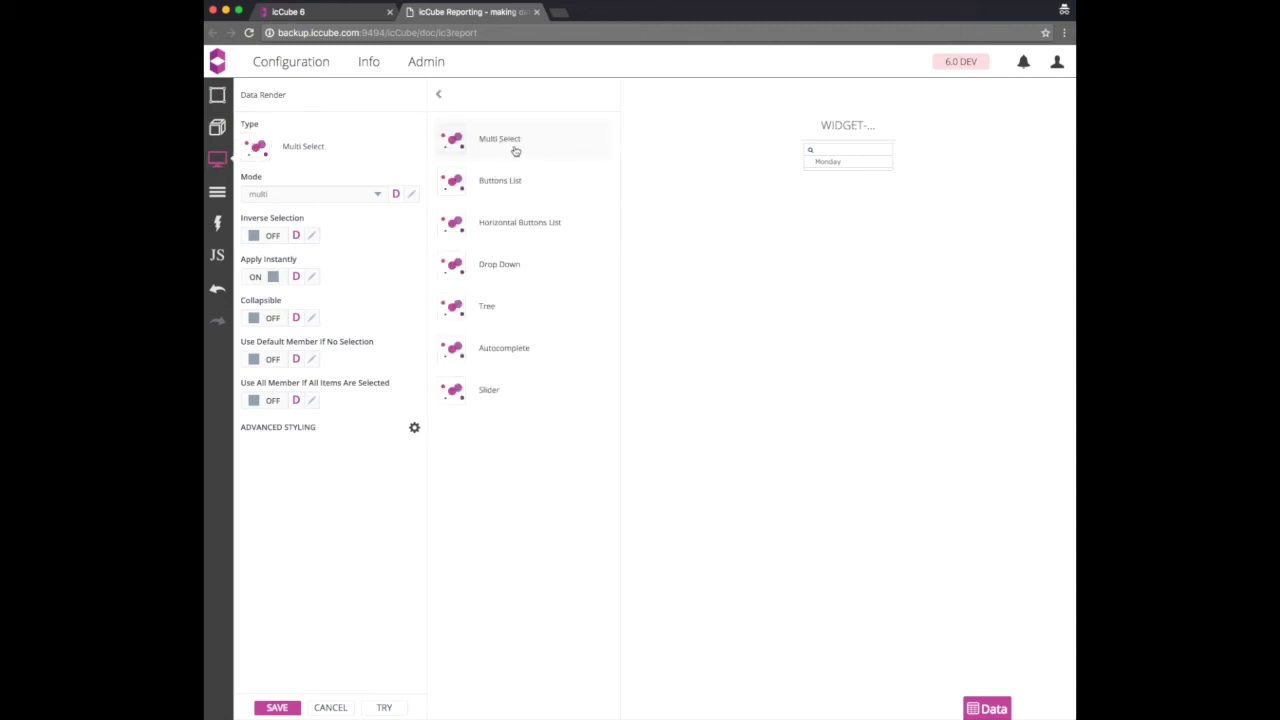
{"action": "left_click", "coordinate": [500, 183]}
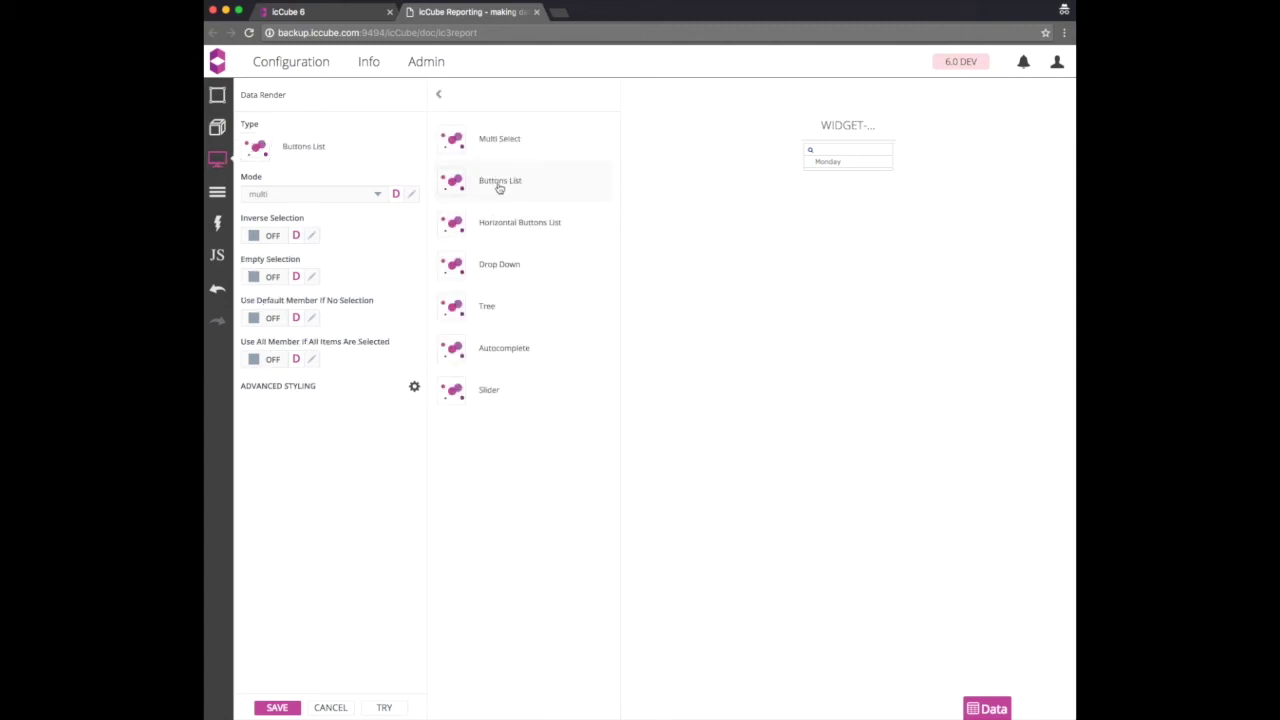
{"action": "left_click", "coordinate": [337, 199]}
{"action": "left_click", "coordinate": [272, 239]}
Step: Give the buttons a single-colour #EBB5E0 pink background, save, and lengthen the widget to show every day
{"action": "left_click", "coordinate": [414, 387]}
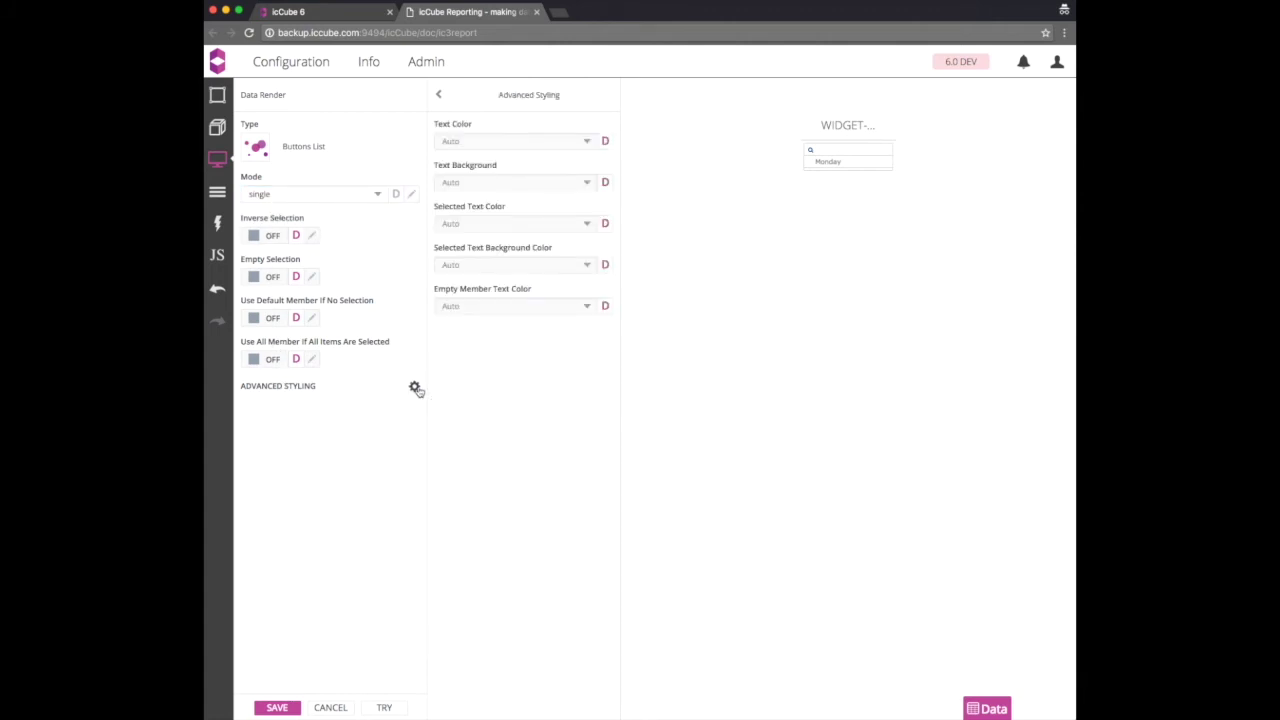
{"action": "left_click", "coordinate": [462, 182]}
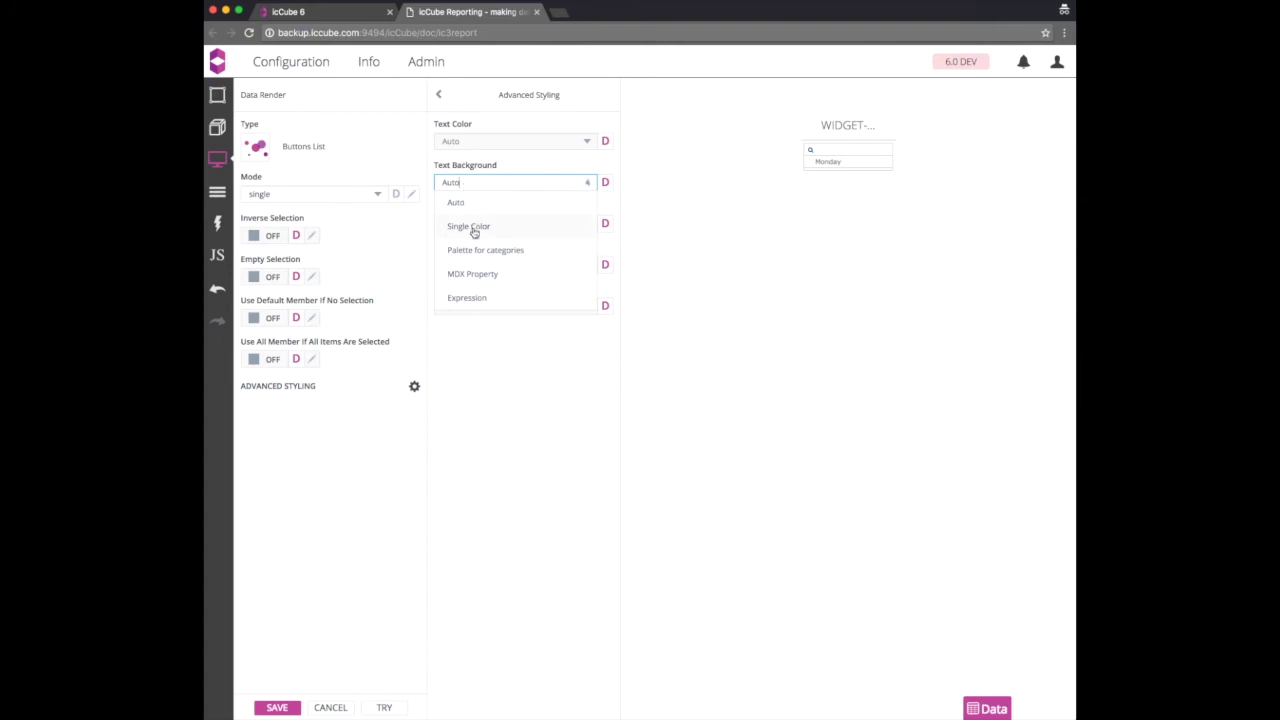
{"action": "left_click", "coordinate": [473, 227]}
{"action": "left_click", "coordinate": [477, 209]}
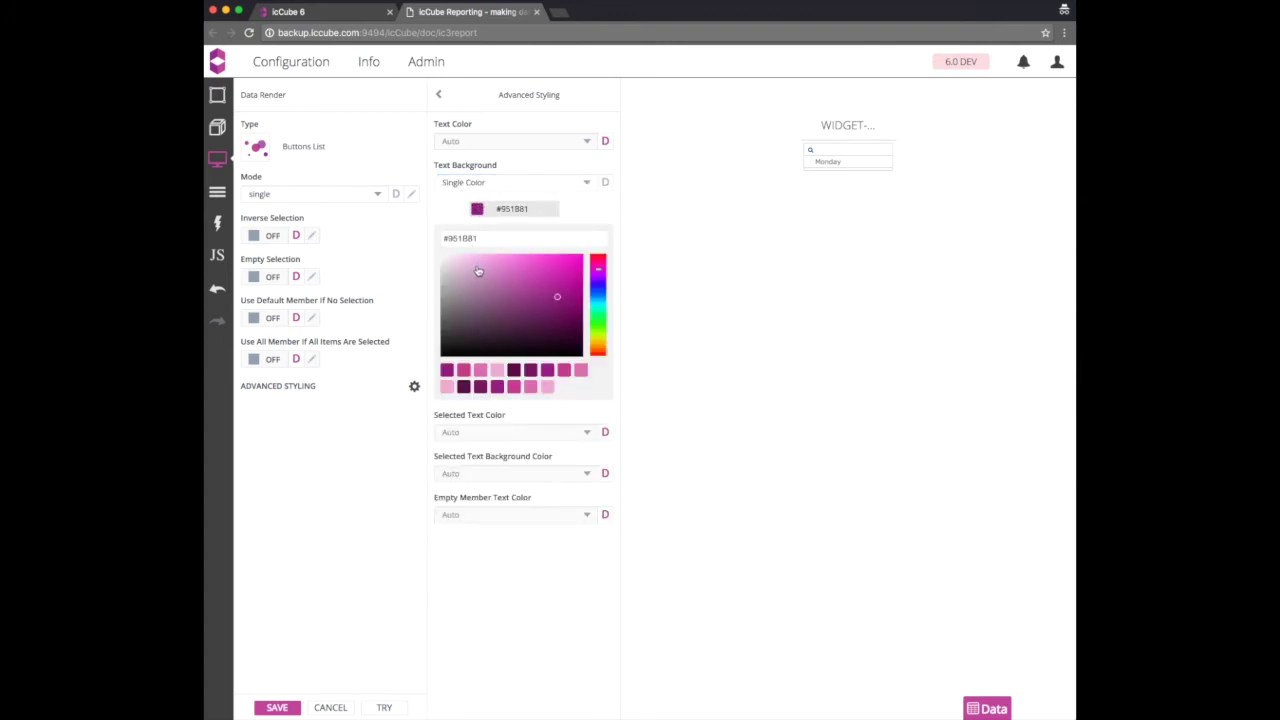
{"action": "left_click", "coordinate": [471, 262]}
{"action": "left_click", "coordinate": [277, 707]}
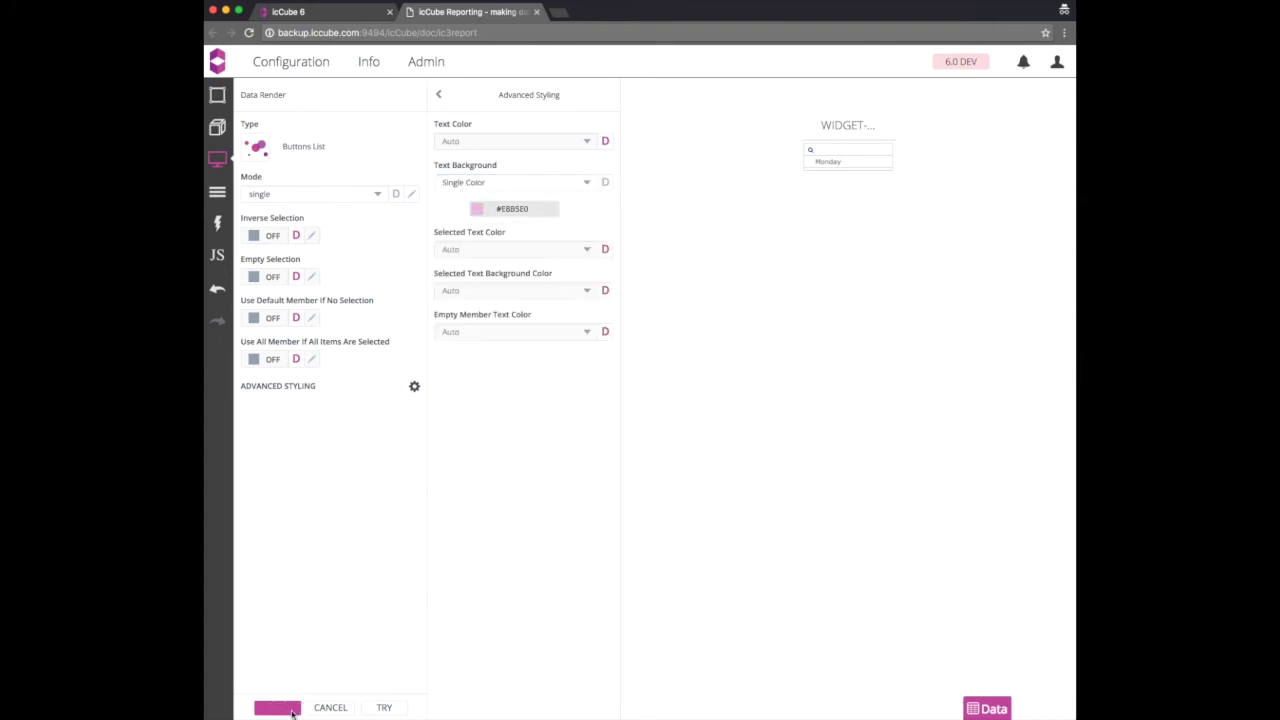
{"action": "left_click_drag", "start_coordinate": [313, 192], "coordinate": [310, 305]}
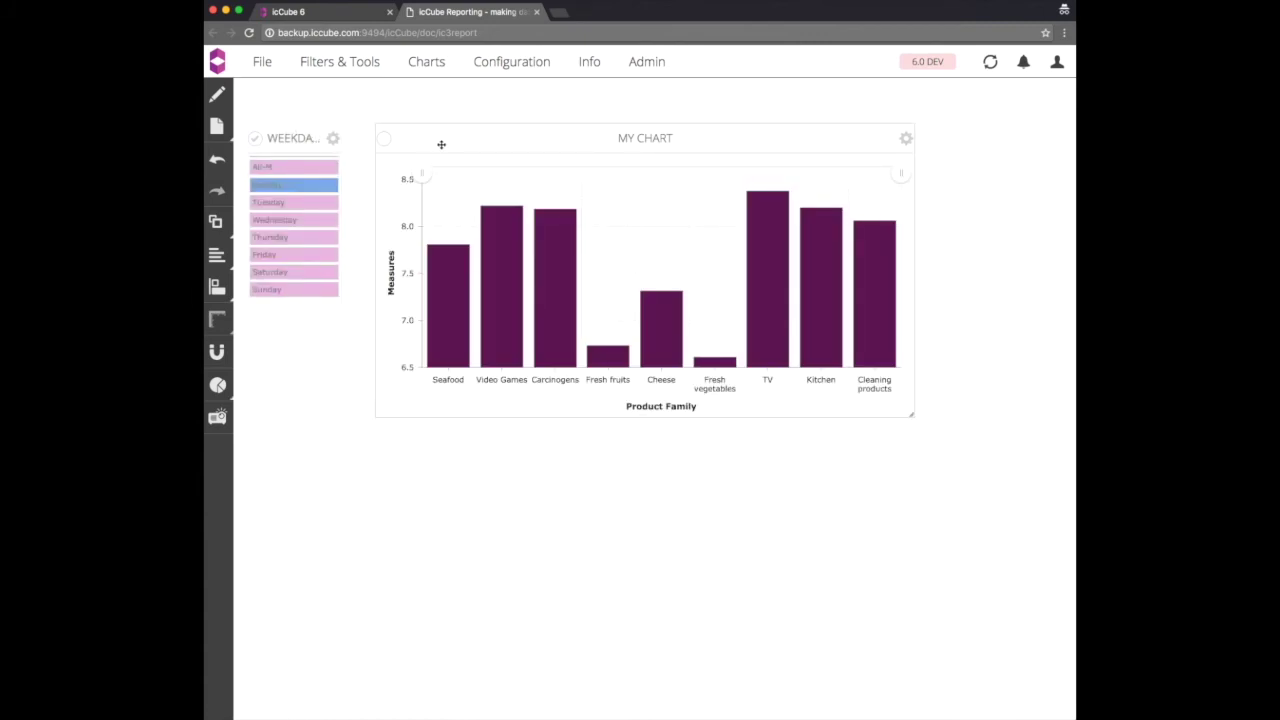
Step: Reposition MY CHART and WEEKDAYS, apply the filter to all widgets, and test Wednesday and Friday
{"action": "left_click_drag", "start_coordinate": [443, 140], "coordinate": [483, 115]}
{"action": "left_click_drag", "start_coordinate": [300, 135], "coordinate": [357, 146]}
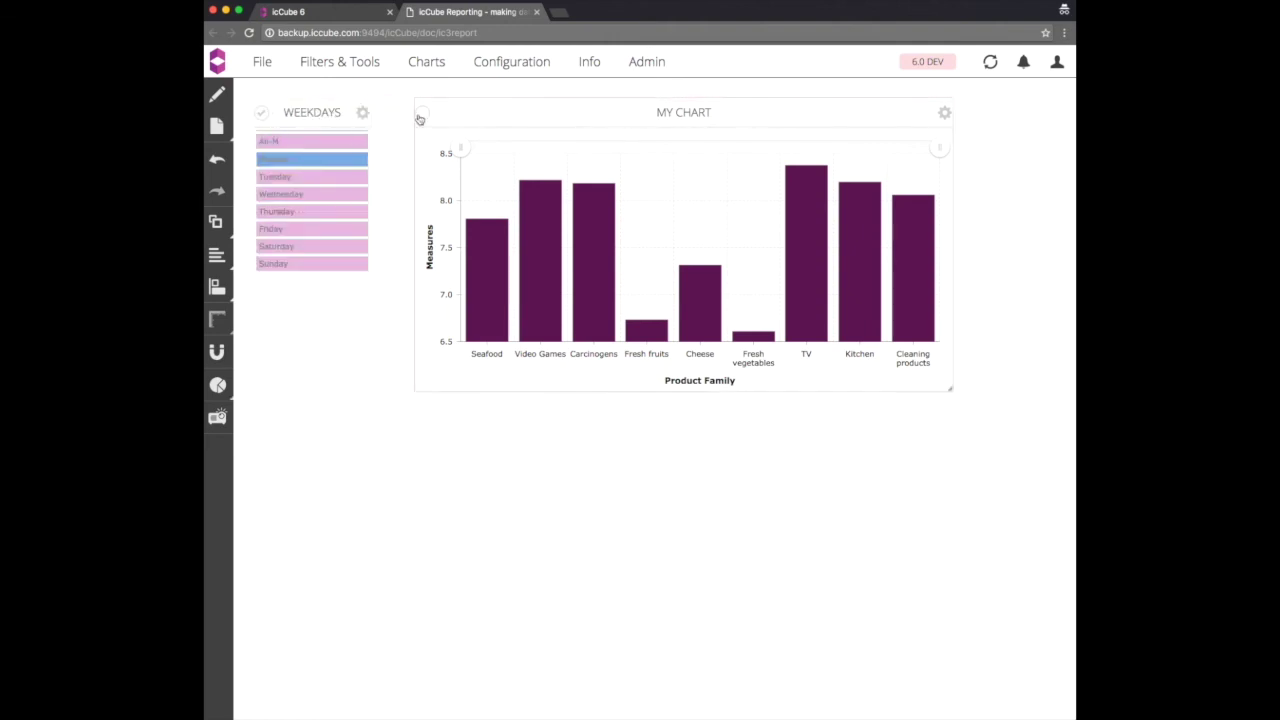
{"action": "mouse_move", "coordinate": [476, 233]}
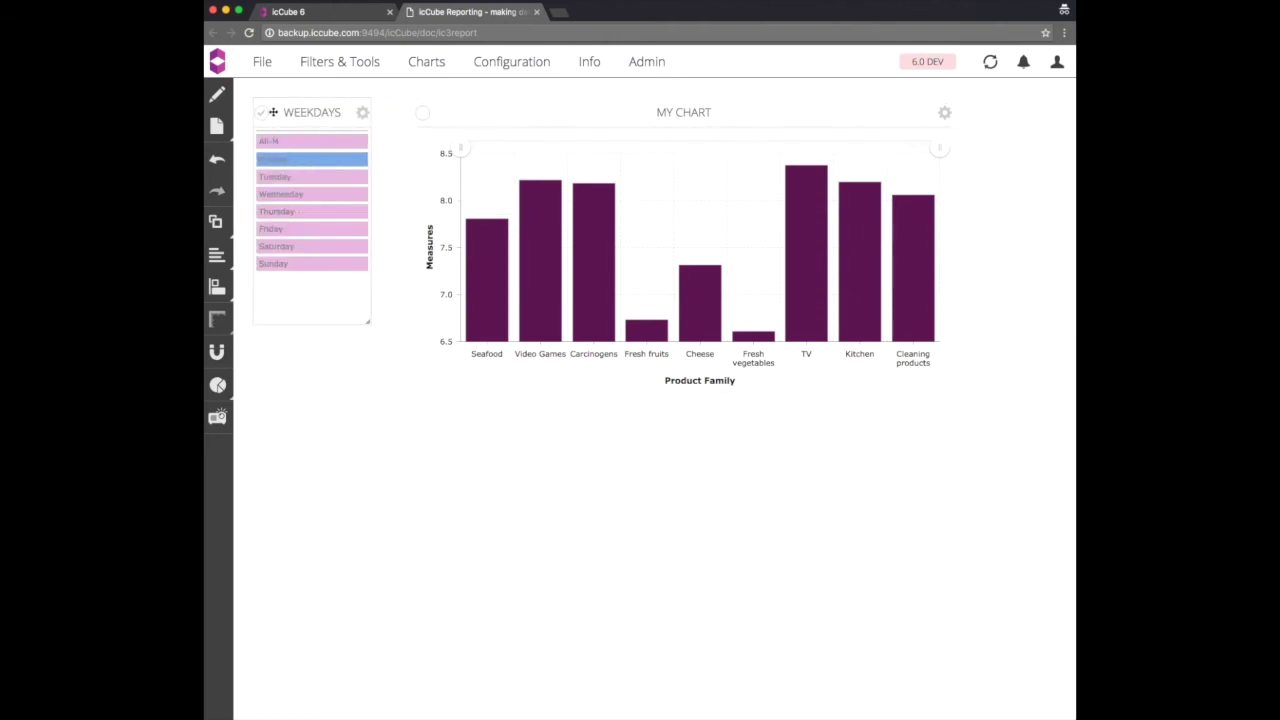
{"action": "left_click", "coordinate": [220, 128]}
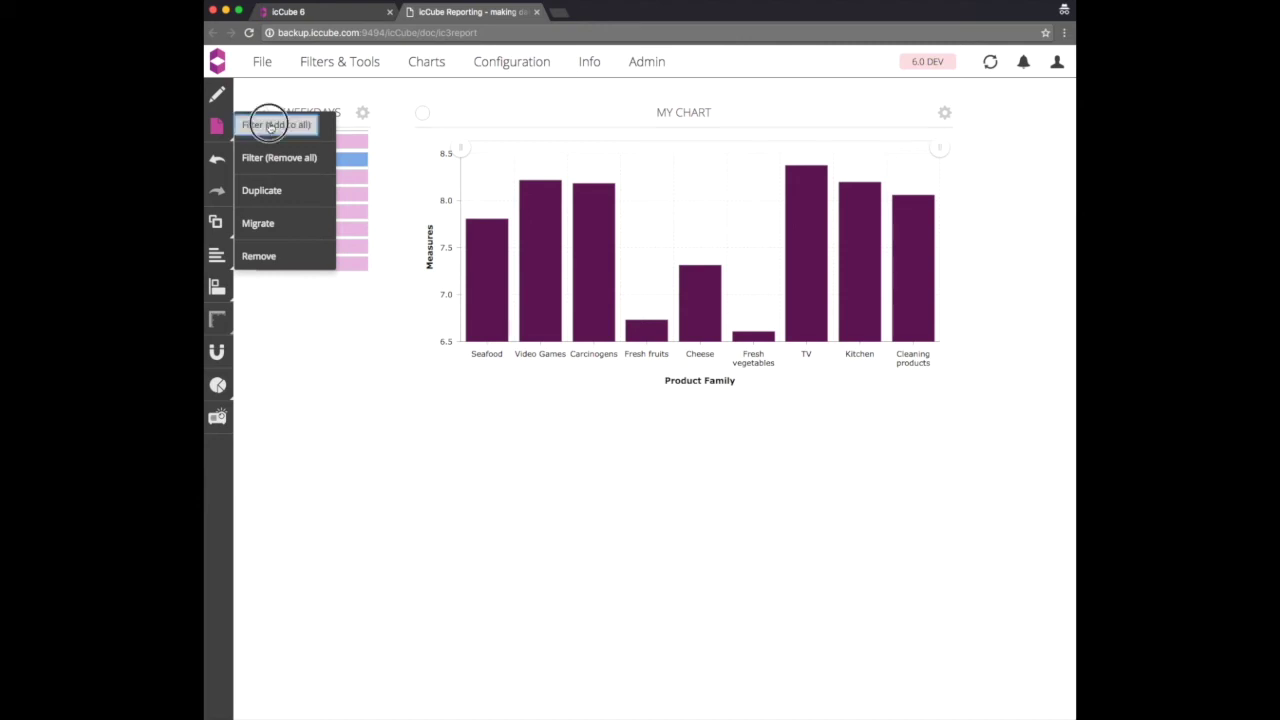
{"action": "left_click", "coordinate": [268, 124]}
{"action": "left_click", "coordinate": [283, 197]}
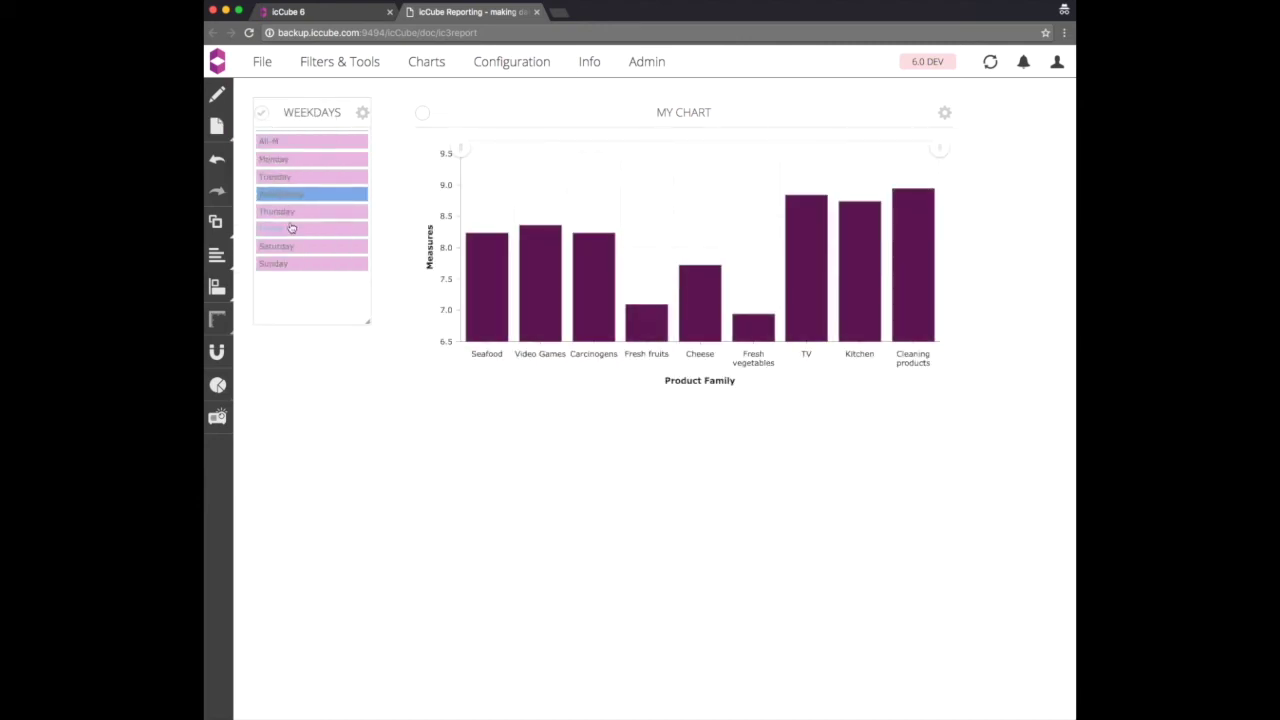
{"action": "left_click", "coordinate": [274, 229]}
{"action": "left_click", "coordinate": [299, 146]}
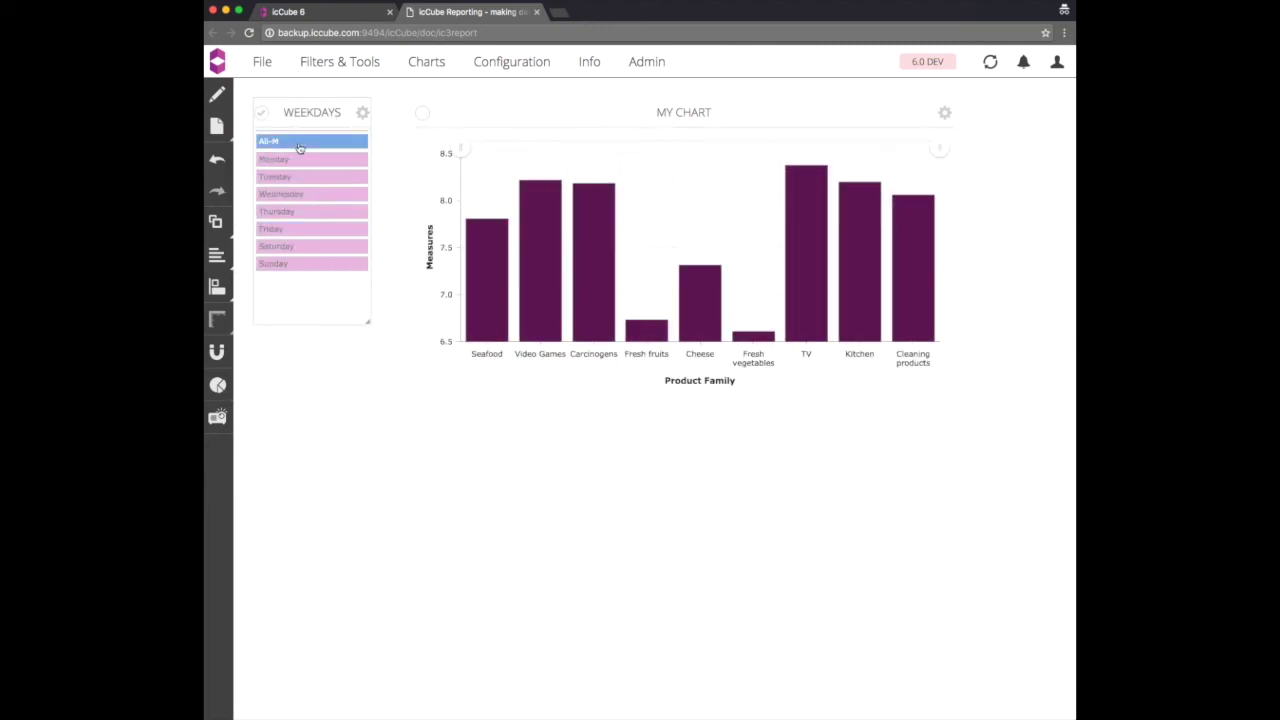
Step: Place a new Table widget below MY CHART
{"action": "left_click", "coordinate": [421, 425]}
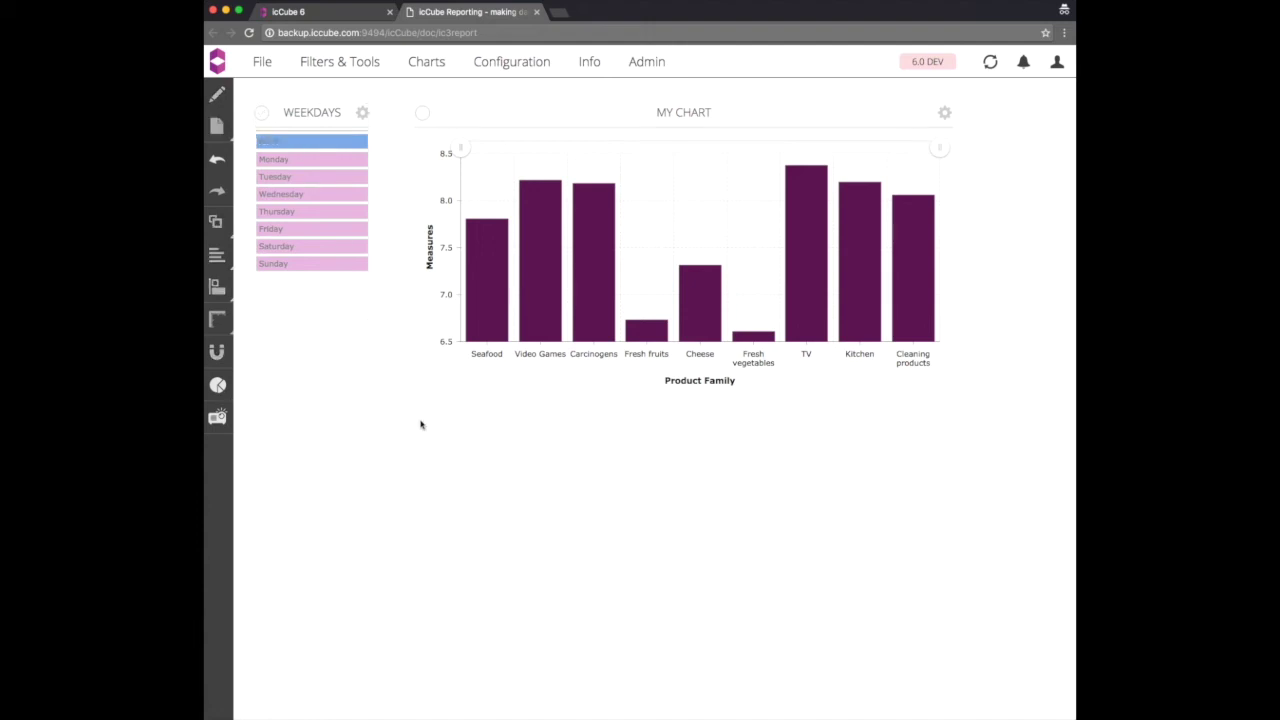
{"action": "left_click", "coordinate": [426, 63]}
{"action": "left_click_drag", "start_coordinate": [420, 86], "coordinate": [353, 420]}
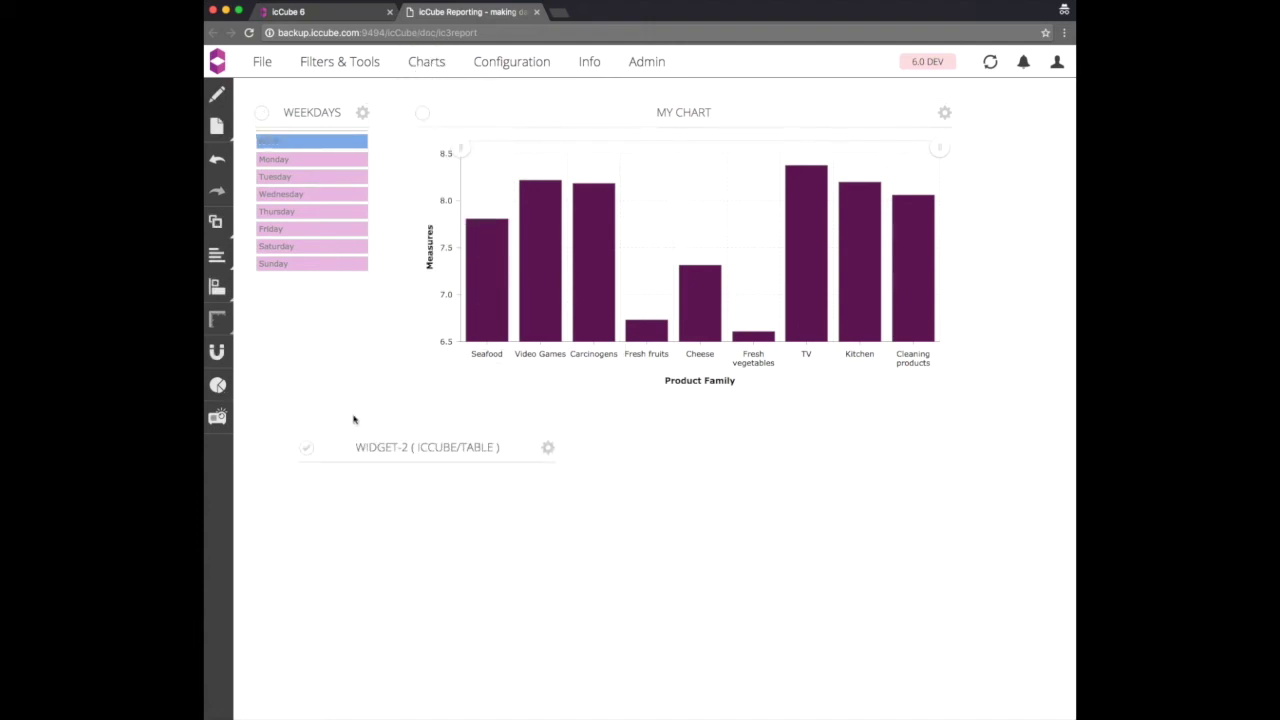
Step: Widen the table widget and put Shopping Hour on rows and Age Group on columns
{"action": "left_click_drag", "start_coordinate": [556, 628], "coordinate": [770, 697]}
{"action": "left_click", "coordinate": [216, 93]}
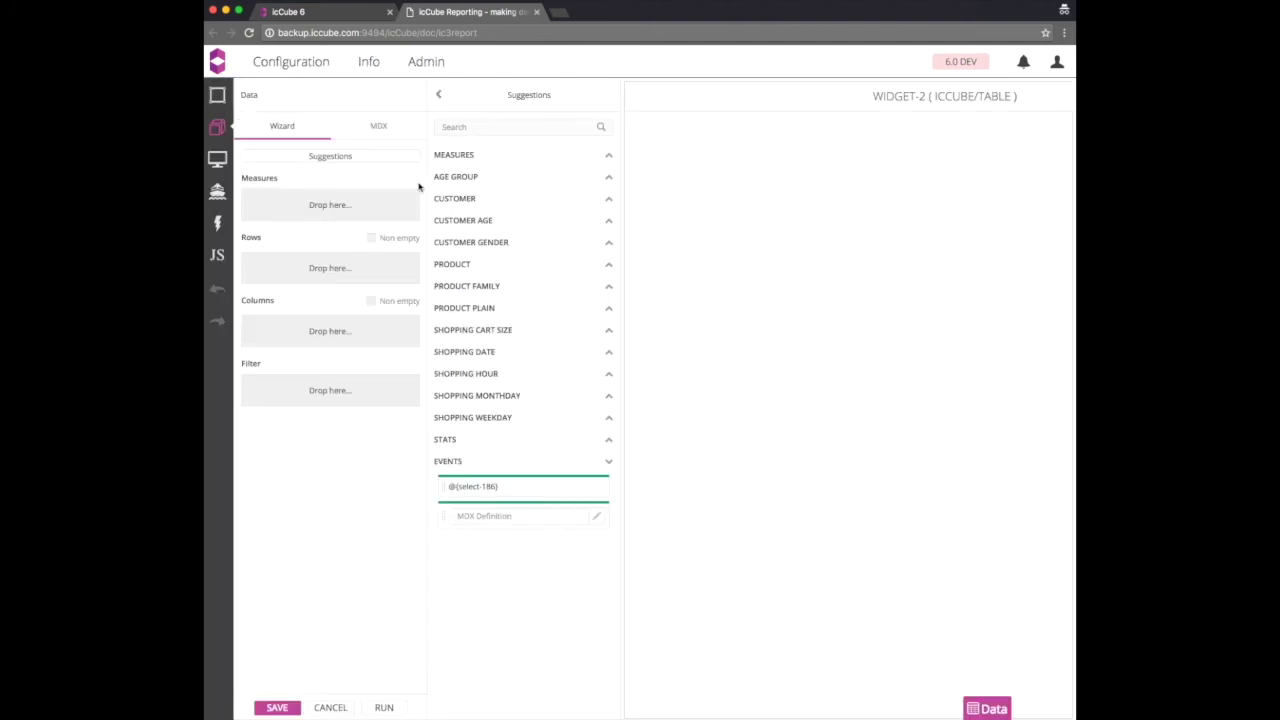
{"action": "left_click", "coordinate": [481, 374]}
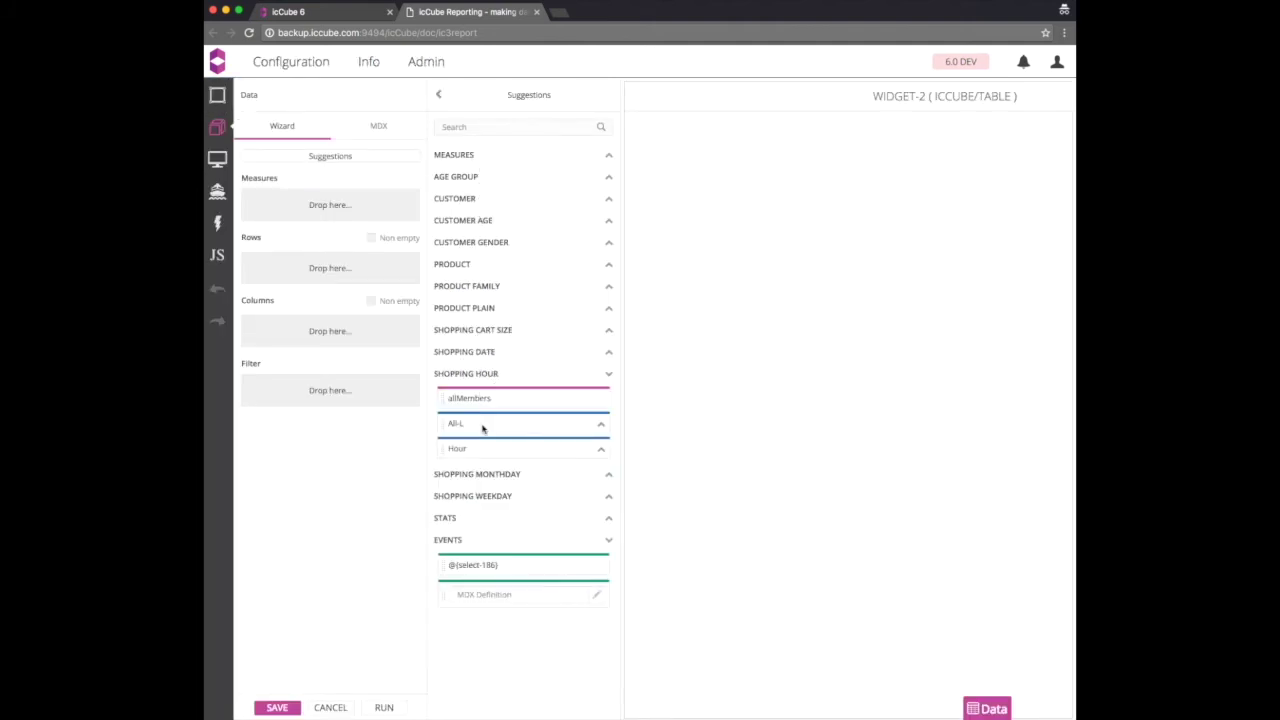
{"action": "left_click_drag", "start_coordinate": [470, 449], "coordinate": [294, 271]}
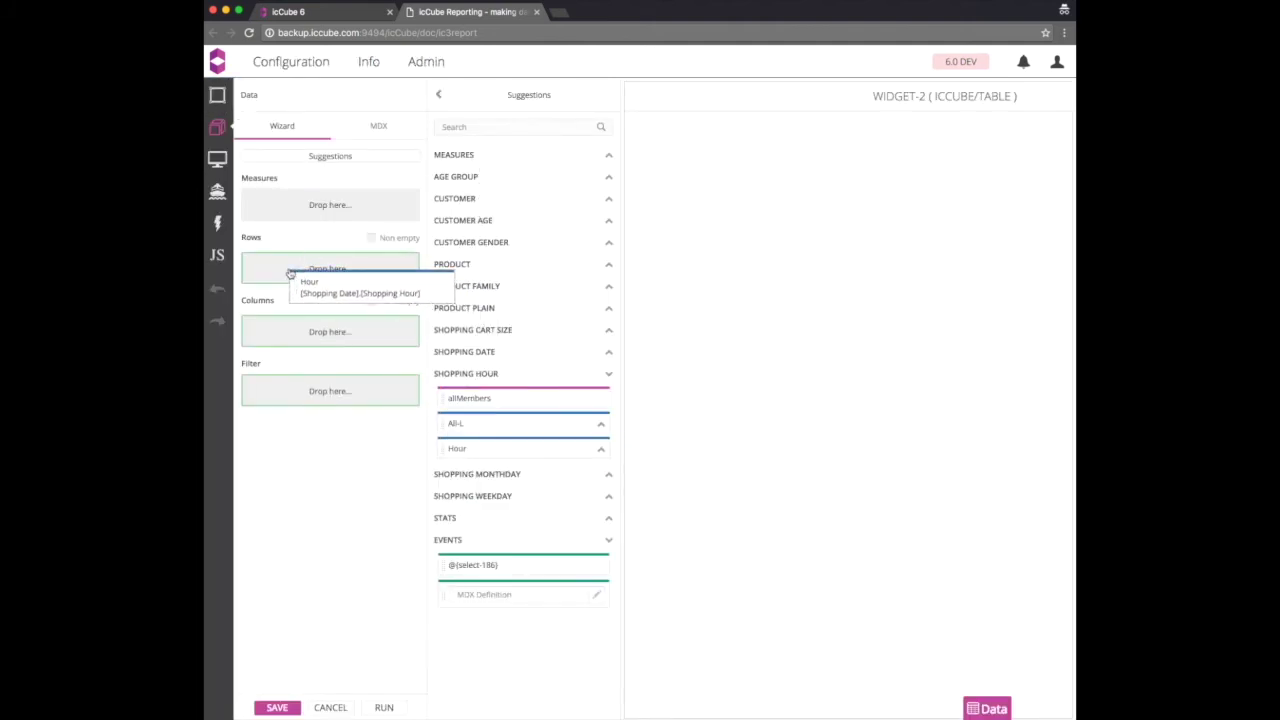
{"action": "left_click", "coordinate": [452, 176]}
{"action": "left_click_drag", "start_coordinate": [452, 251], "coordinate": [264, 357]}
Step: Measure Average Cart Size, filter by @{select-186}, run with Non empty, then add Number of Customers
{"action": "left_click", "coordinate": [445, 155]}
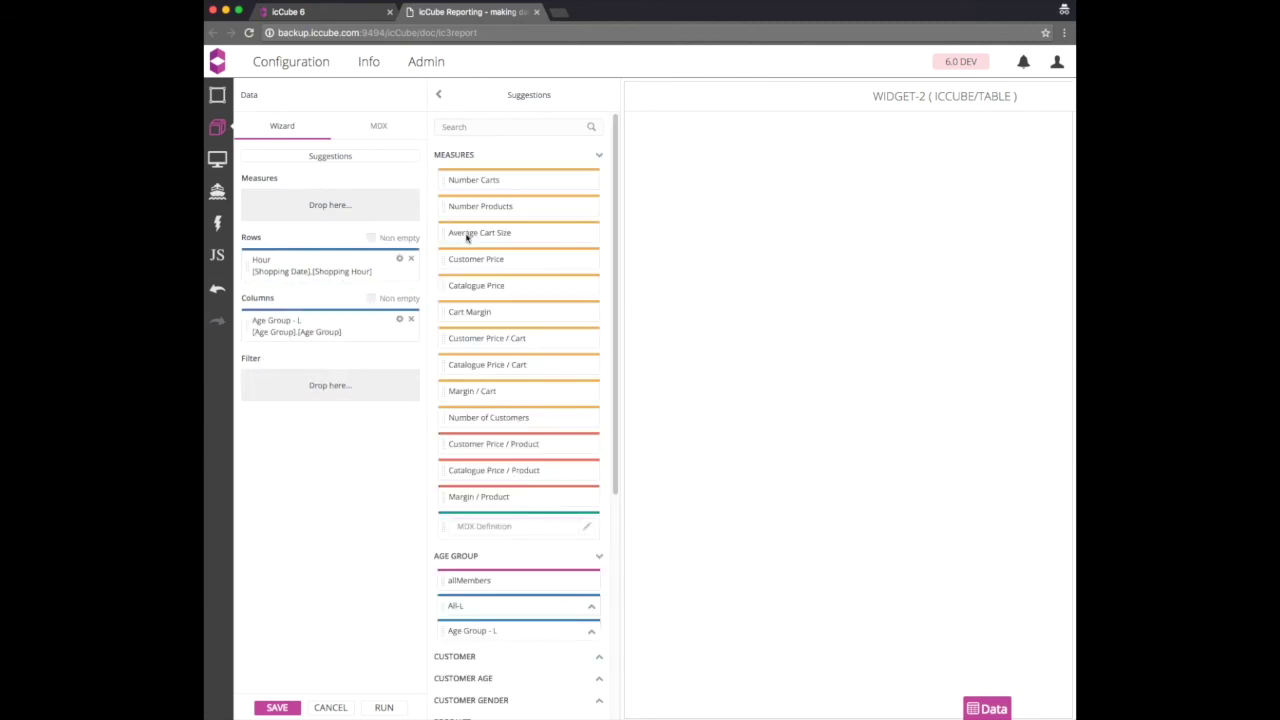
{"action": "left_click_drag", "start_coordinate": [466, 237], "coordinate": [329, 208]}
{"action": "left_click", "coordinate": [445, 155]}
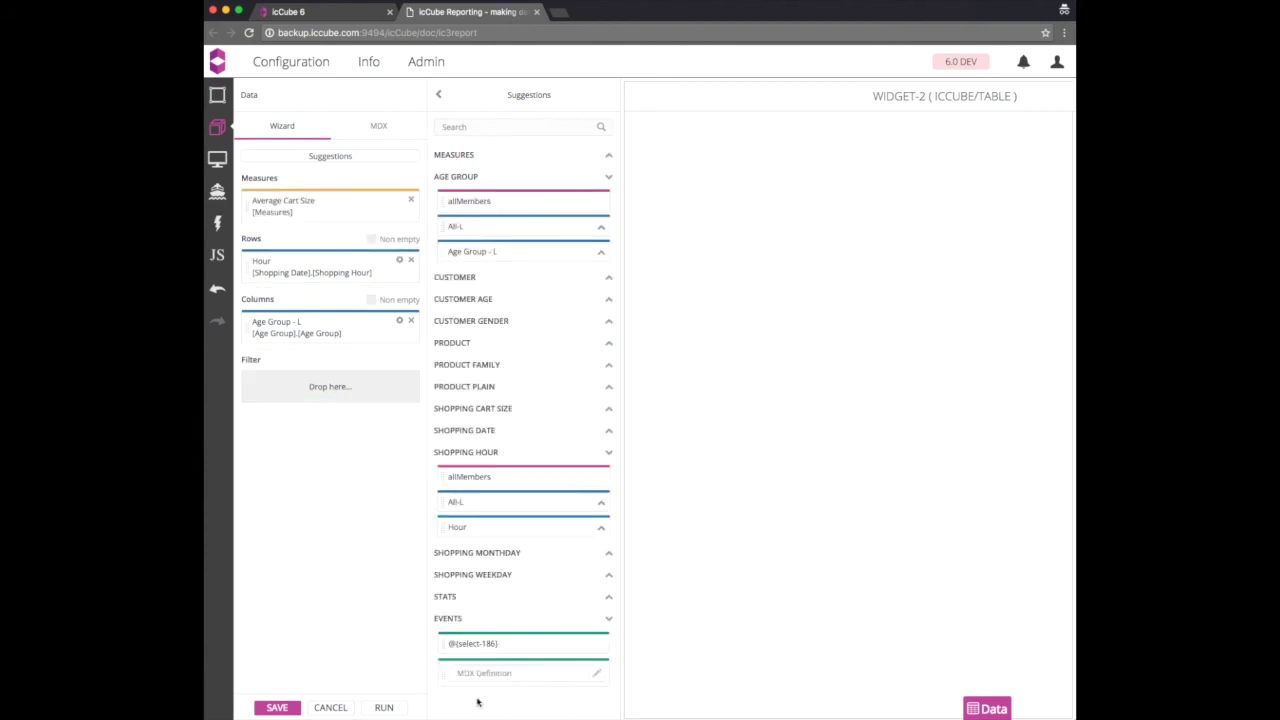
{"action": "left_click_drag", "start_coordinate": [474, 651], "coordinate": [257, 413]}
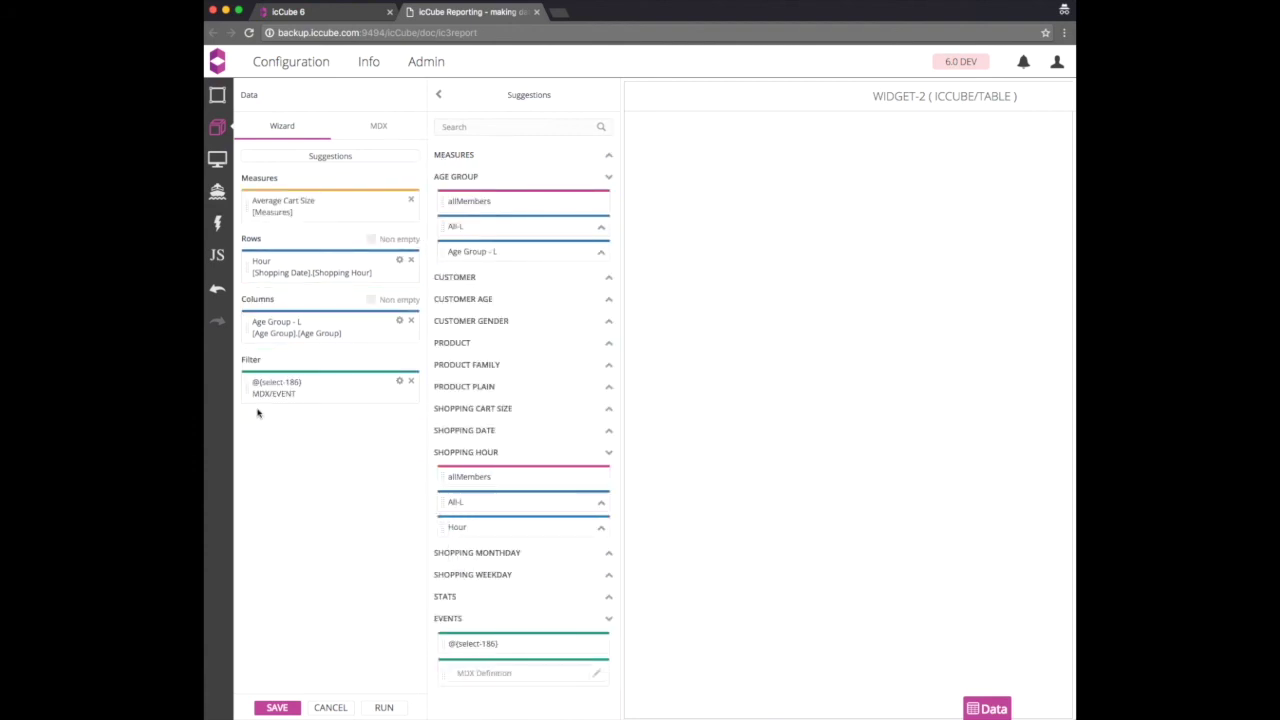
{"action": "left_click", "coordinate": [387, 709]}
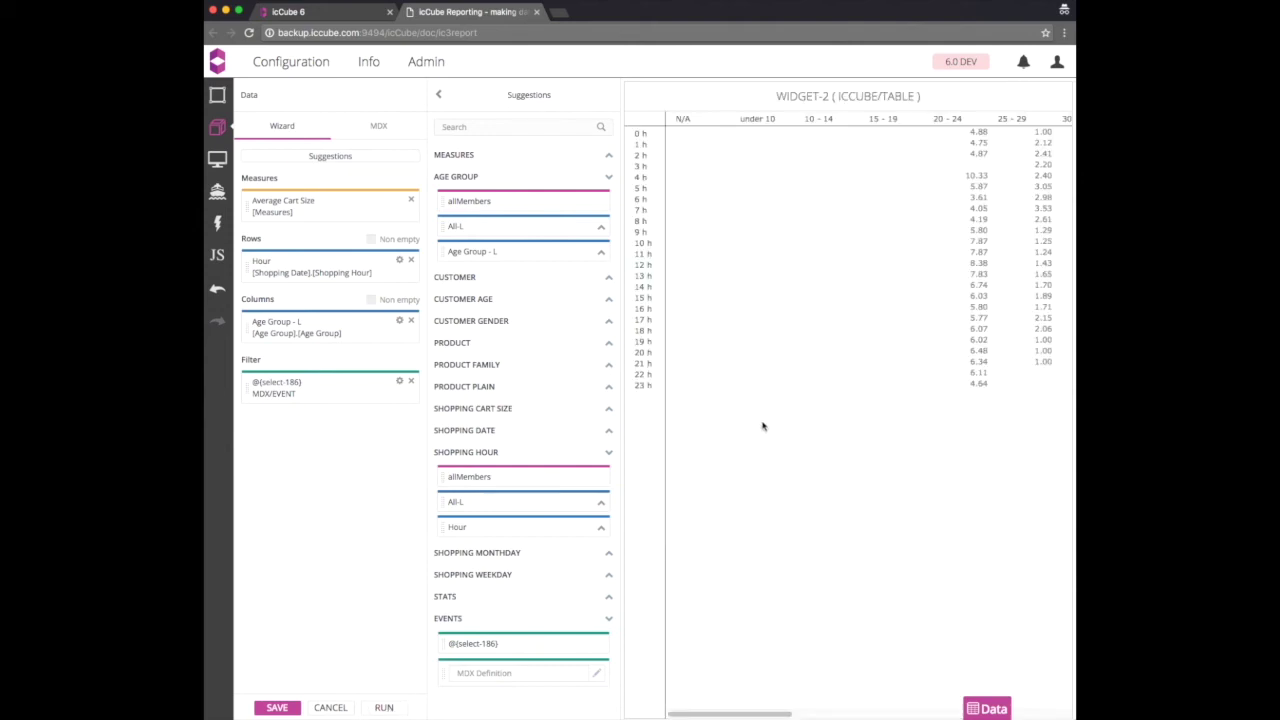
{"action": "left_click", "coordinate": [411, 301]}
{"action": "left_click", "coordinate": [386, 707]}
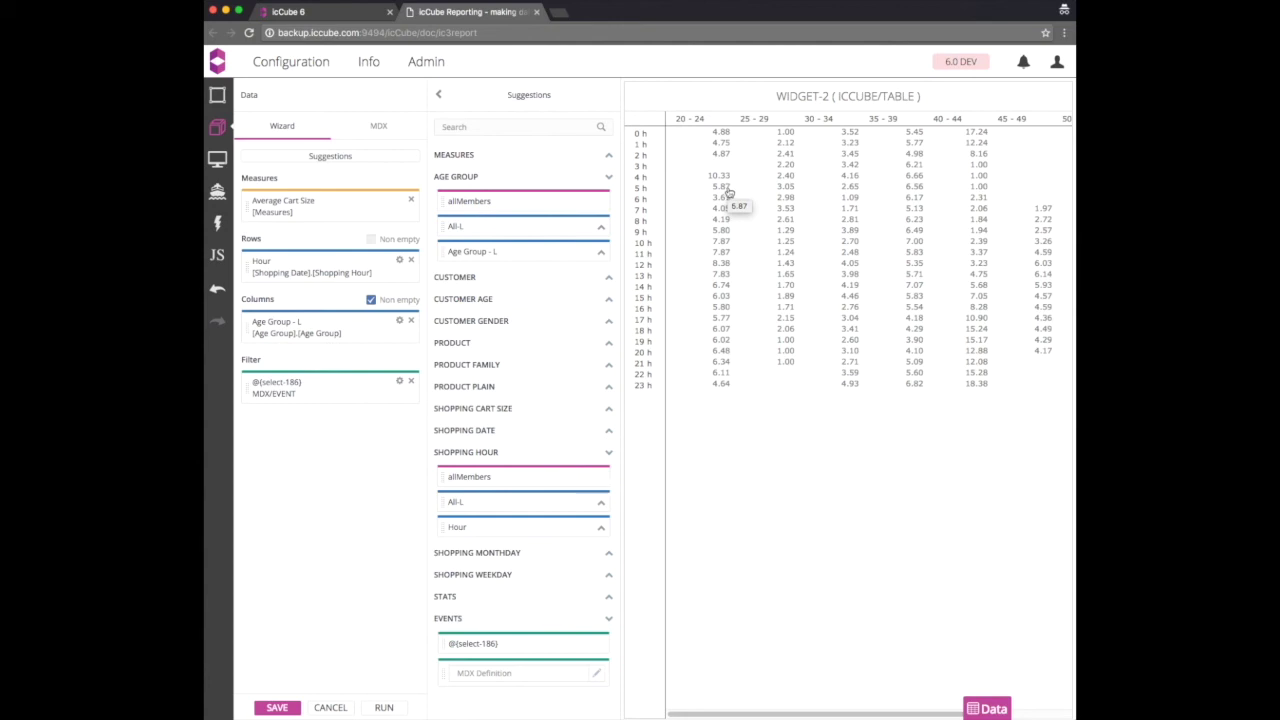
{"action": "left_click", "coordinate": [455, 155]}
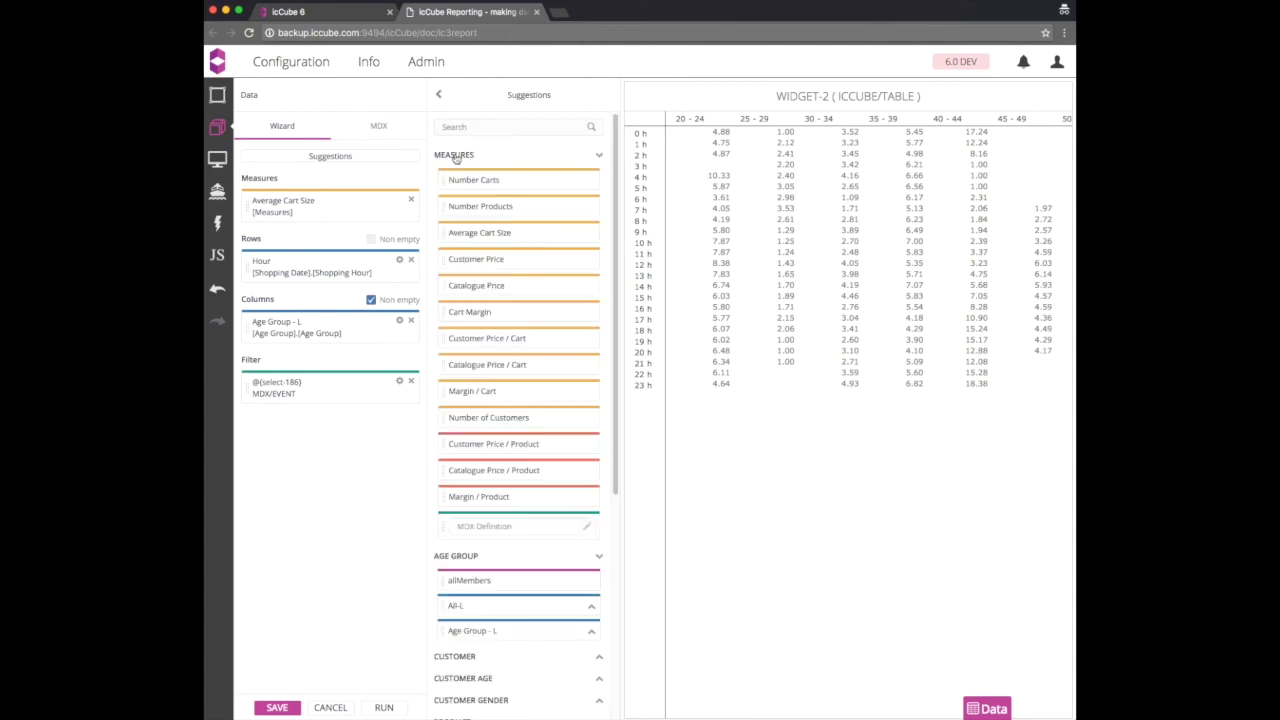
{"action": "left_click_drag", "start_coordinate": [492, 420], "coordinate": [267, 243]}
Step: Show Number of Customers in cells with a palette background based on Average Cart Size, and preview
{"action": "left_click", "coordinate": [219, 161]}
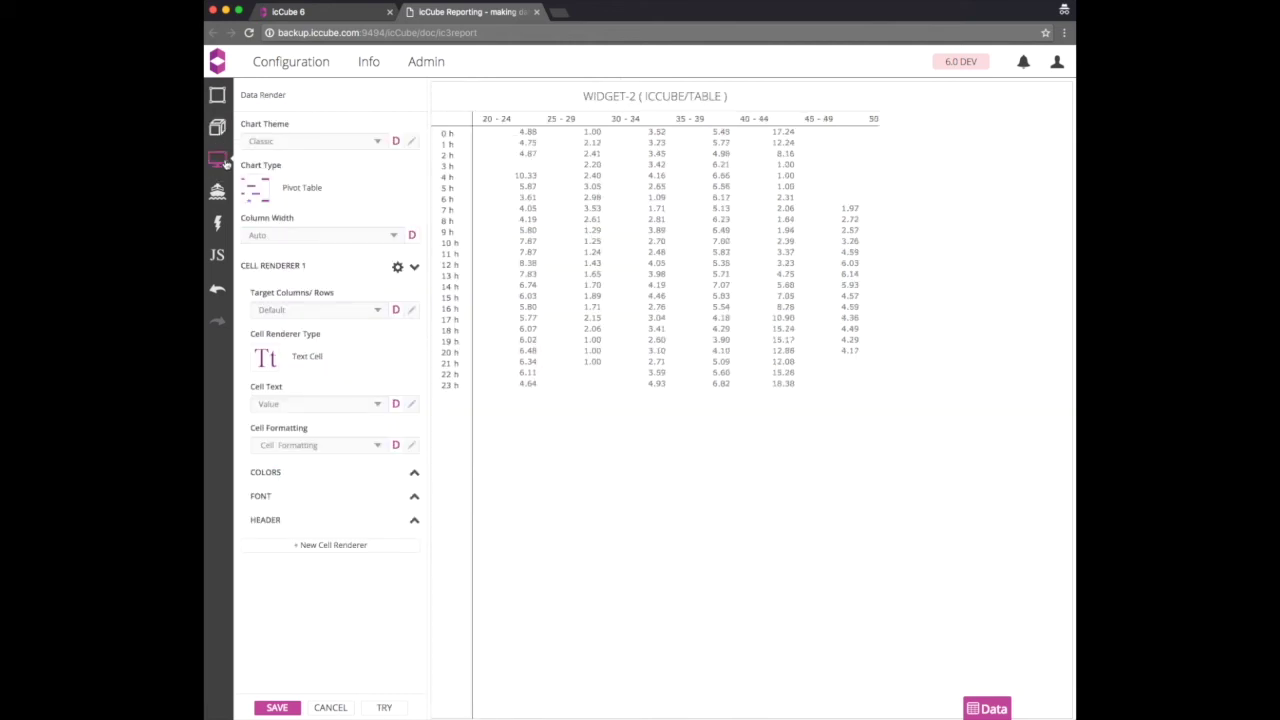
{"action": "left_click", "coordinate": [286, 405]}
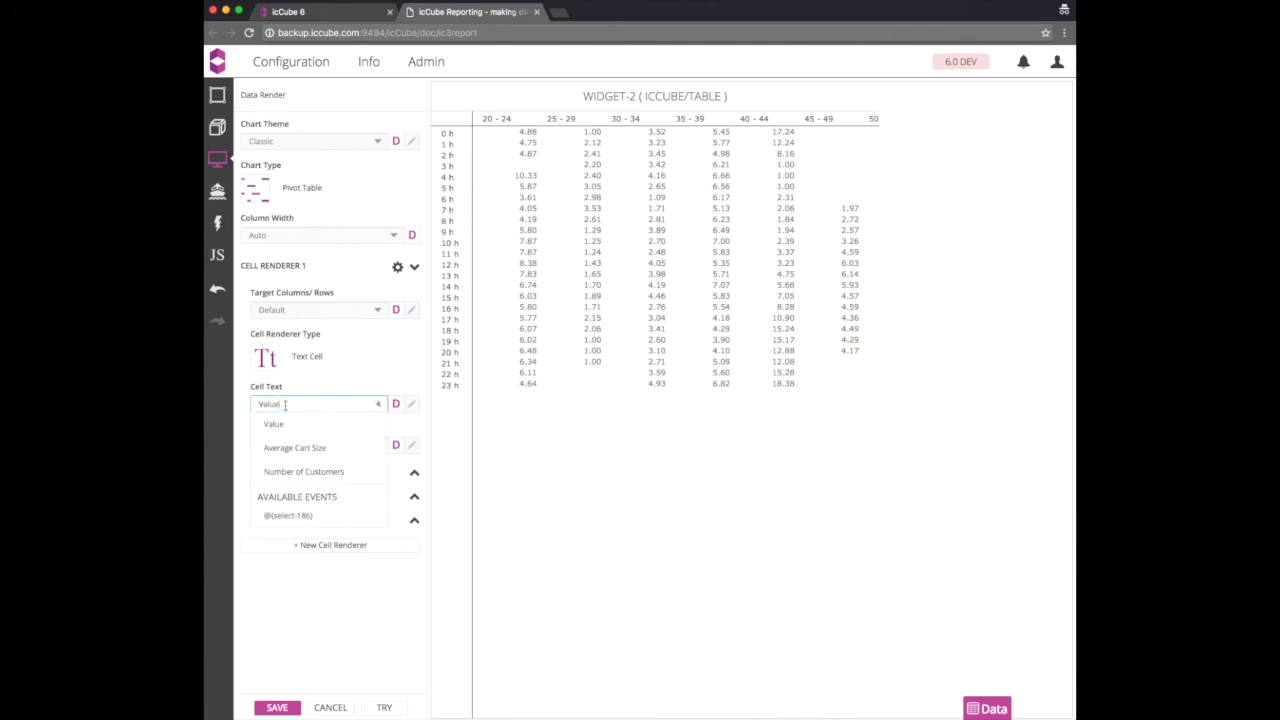
{"action": "left_click", "coordinate": [306, 472]}
{"action": "left_click", "coordinate": [275, 474]}
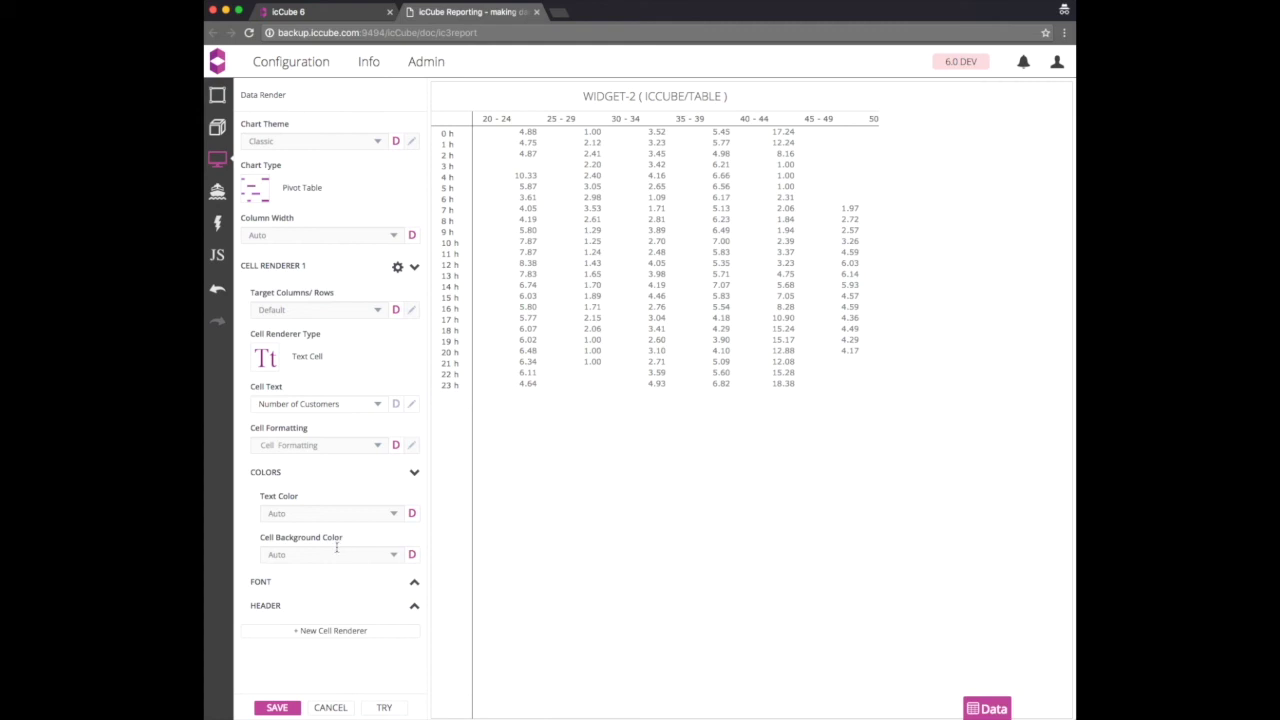
{"action": "left_click", "coordinate": [334, 554]}
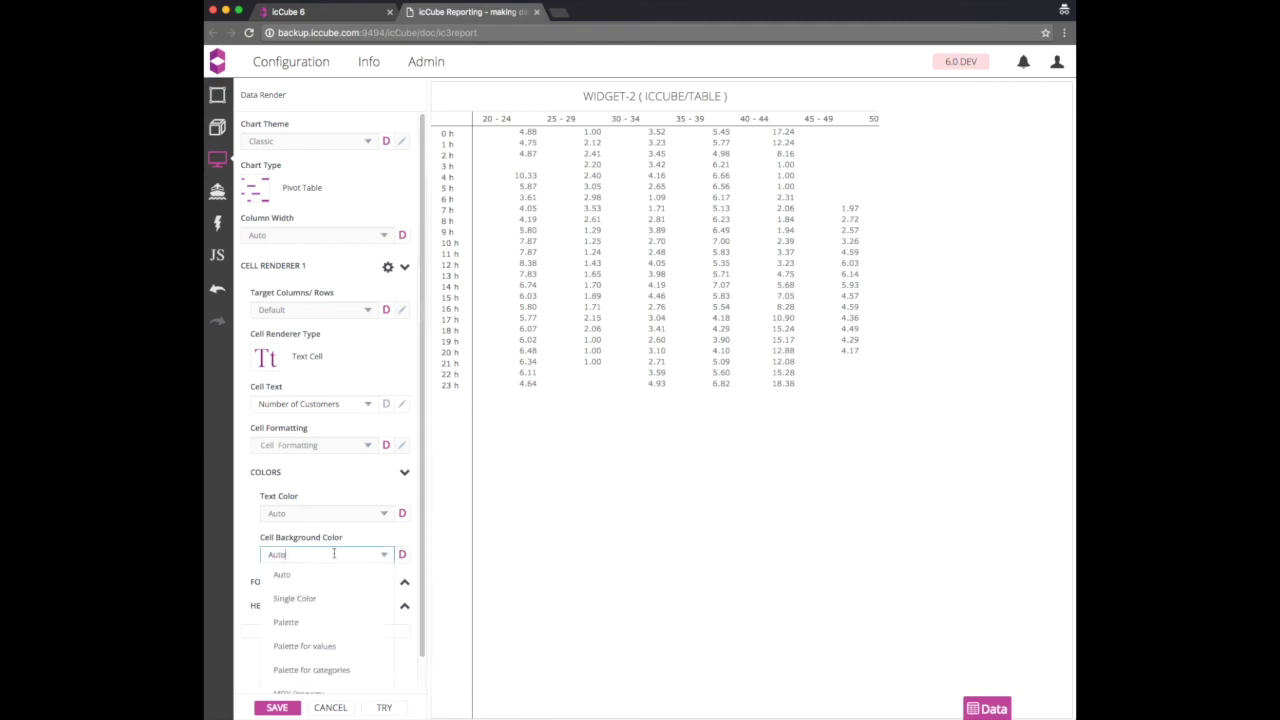
{"action": "left_click", "coordinate": [320, 647]}
{"action": "scroll", "coordinate": [319, 629], "scroll_direction": "down", "scroll_amount": 3}
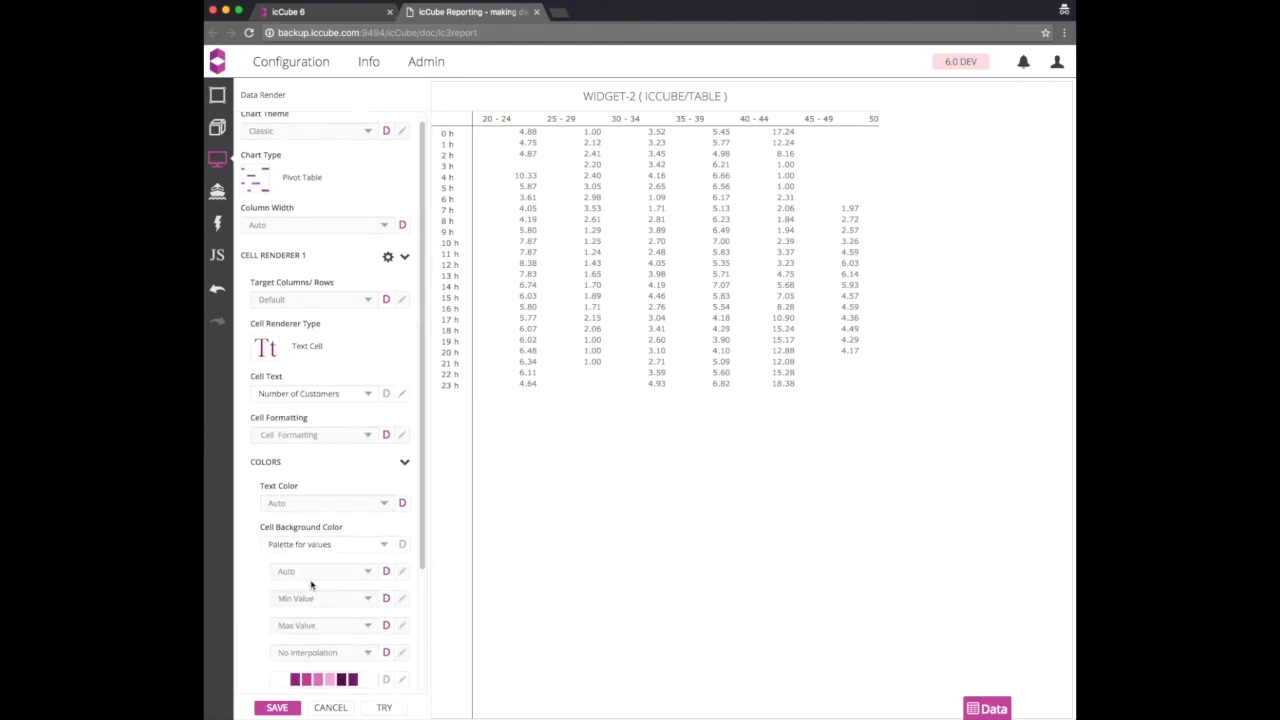
{"action": "left_click", "coordinate": [302, 453]}
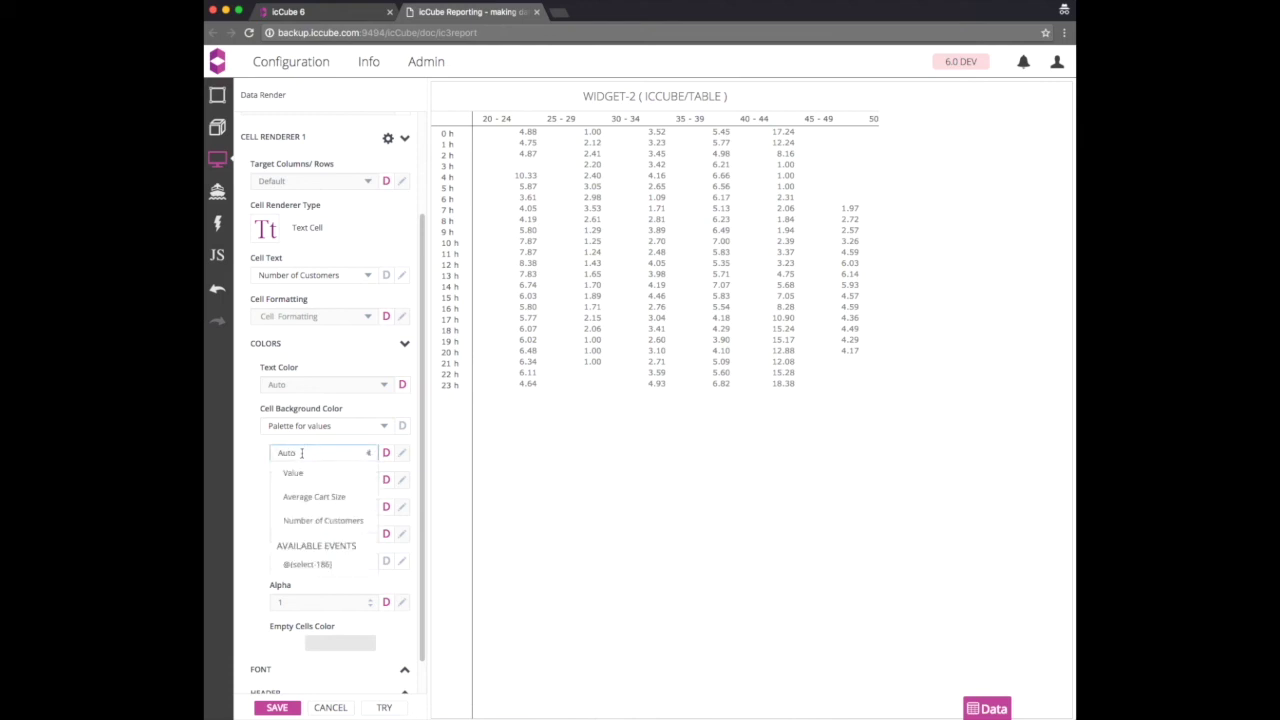
{"action": "left_click", "coordinate": [304, 497]}
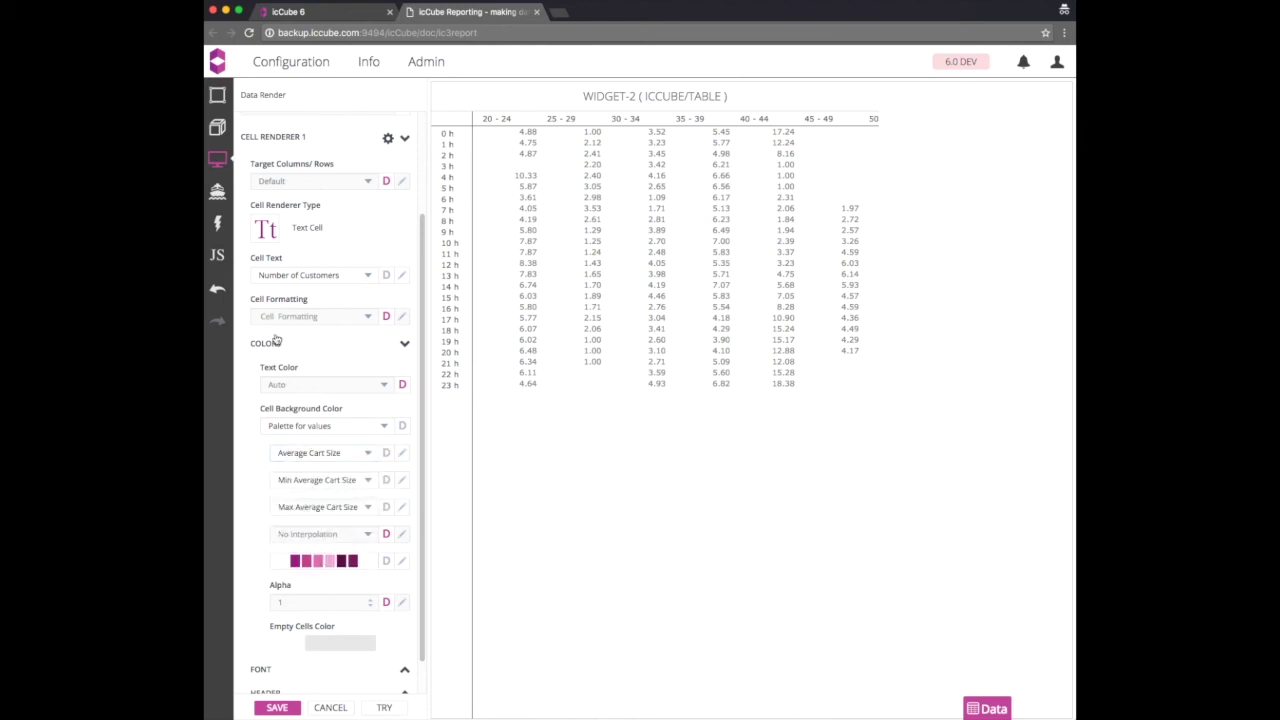
{"action": "left_click", "coordinate": [383, 710]}
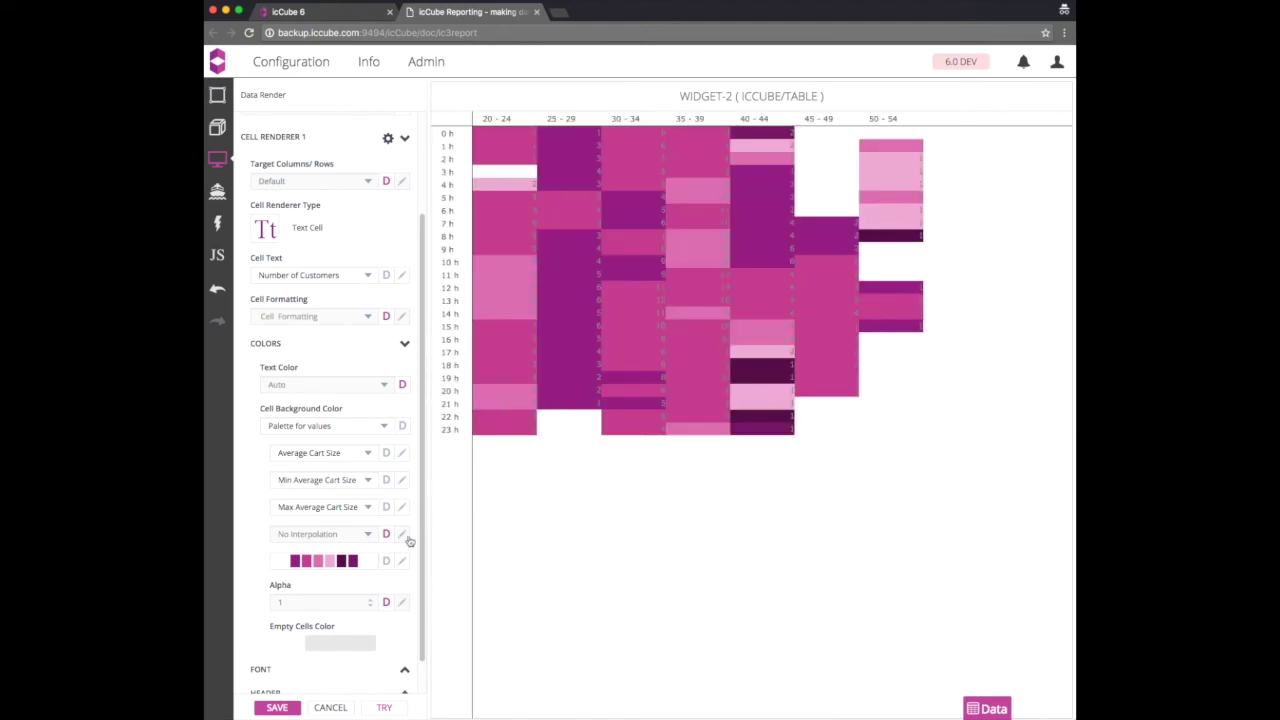
Step: Set alpha to 0.8, show Average Cart Size text with palette on Number of Customers, and preview
{"action": "left_click", "coordinate": [321, 605]}
{"action": "type", "text": "0.8"}
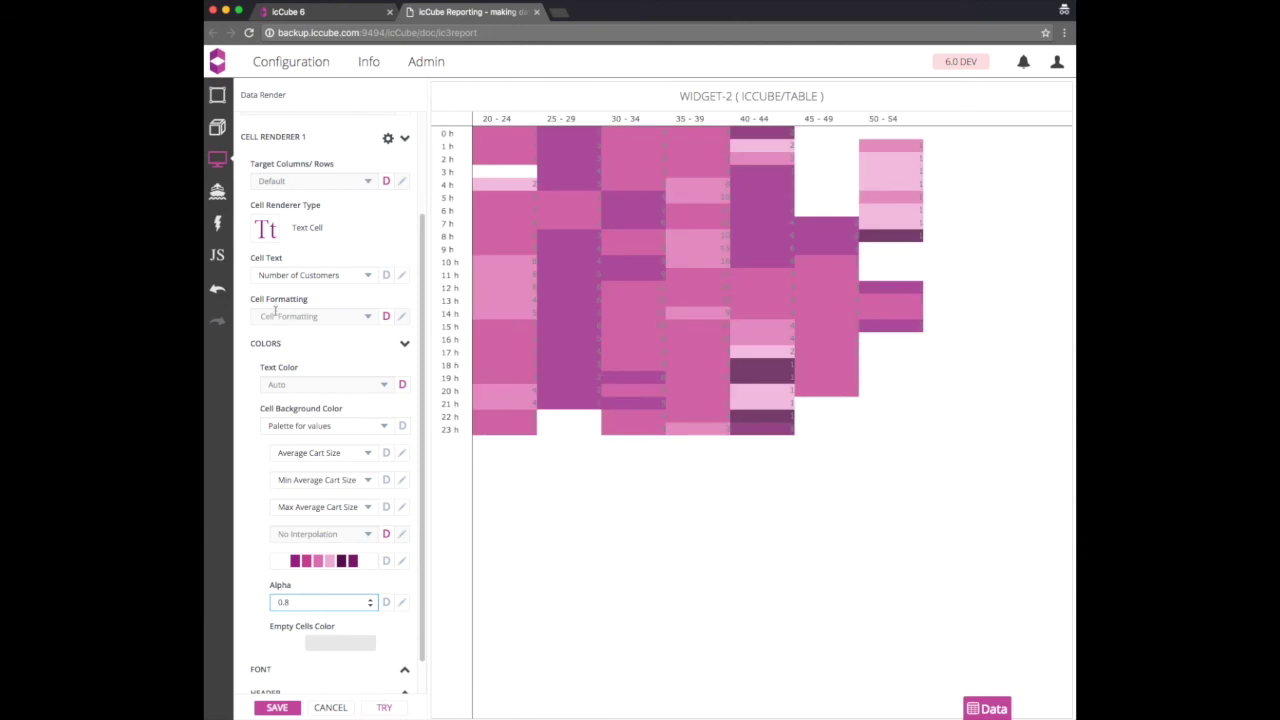
{"action": "left_click", "coordinate": [285, 277]}
{"action": "left_click", "coordinate": [288, 320]}
{"action": "left_click", "coordinate": [292, 318]}
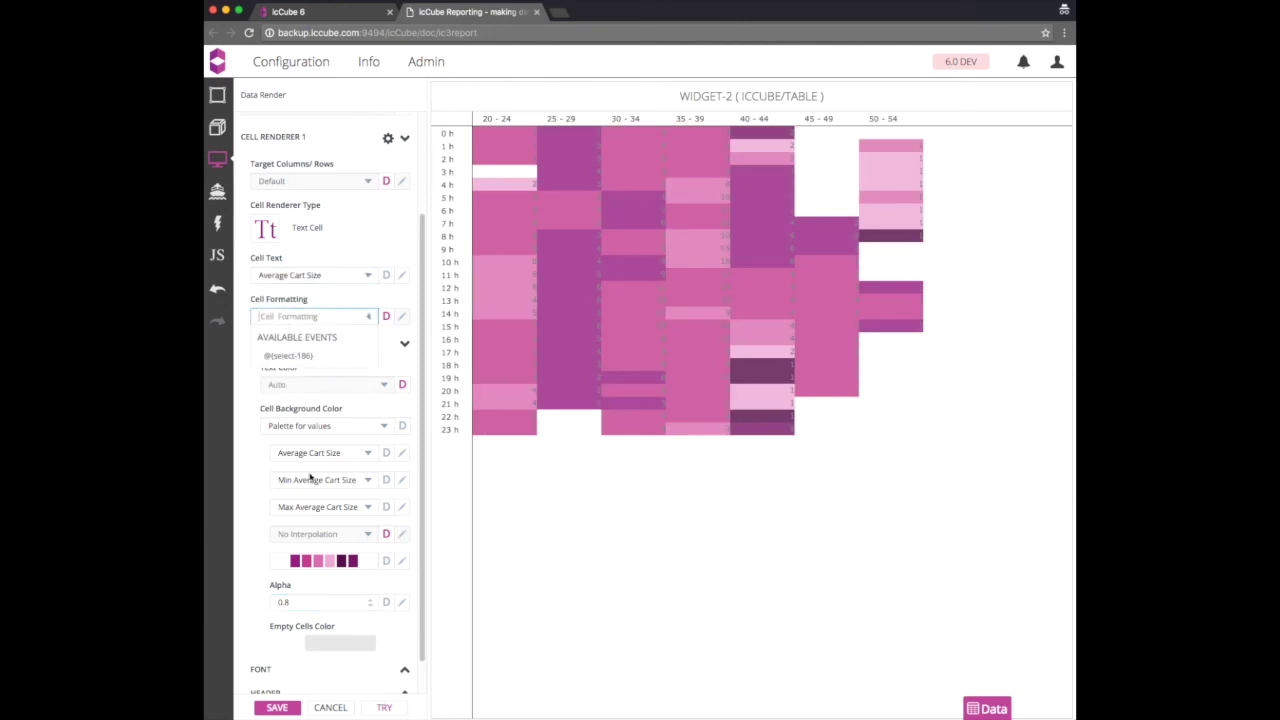
{"action": "left_click", "coordinate": [310, 455]}
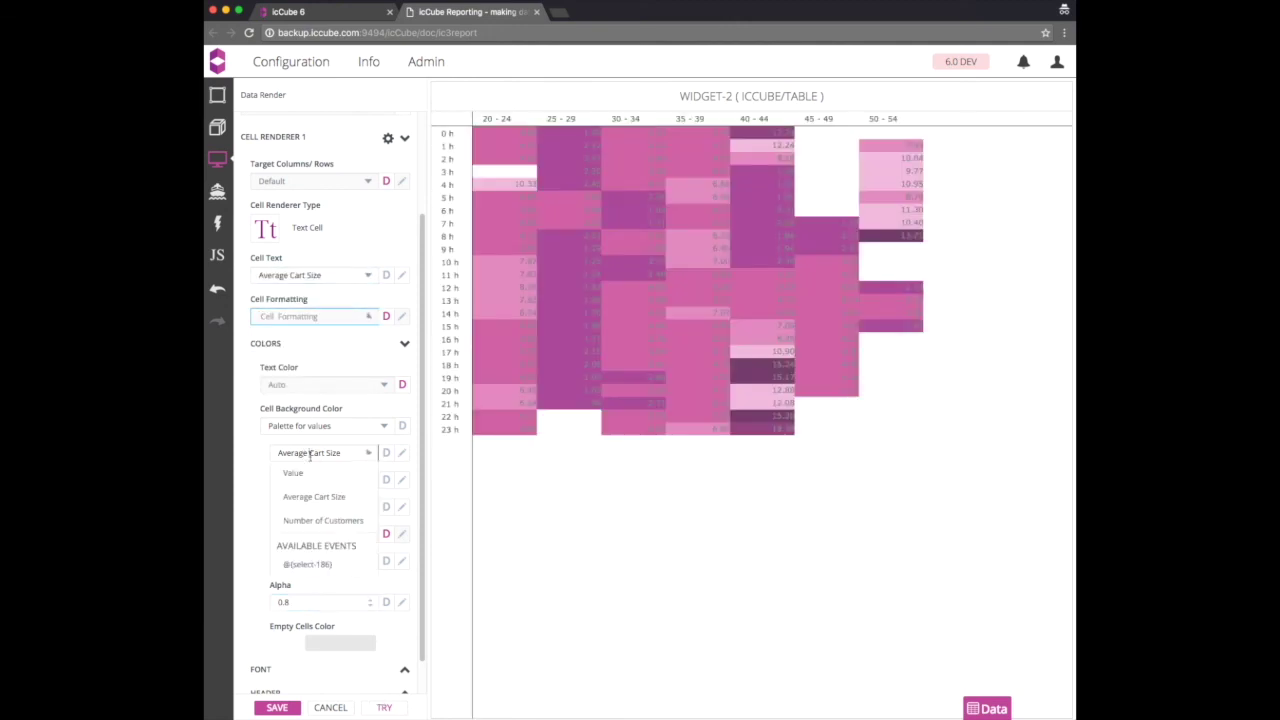
{"action": "left_click", "coordinate": [312, 522]}
{"action": "left_click", "coordinate": [384, 708]}
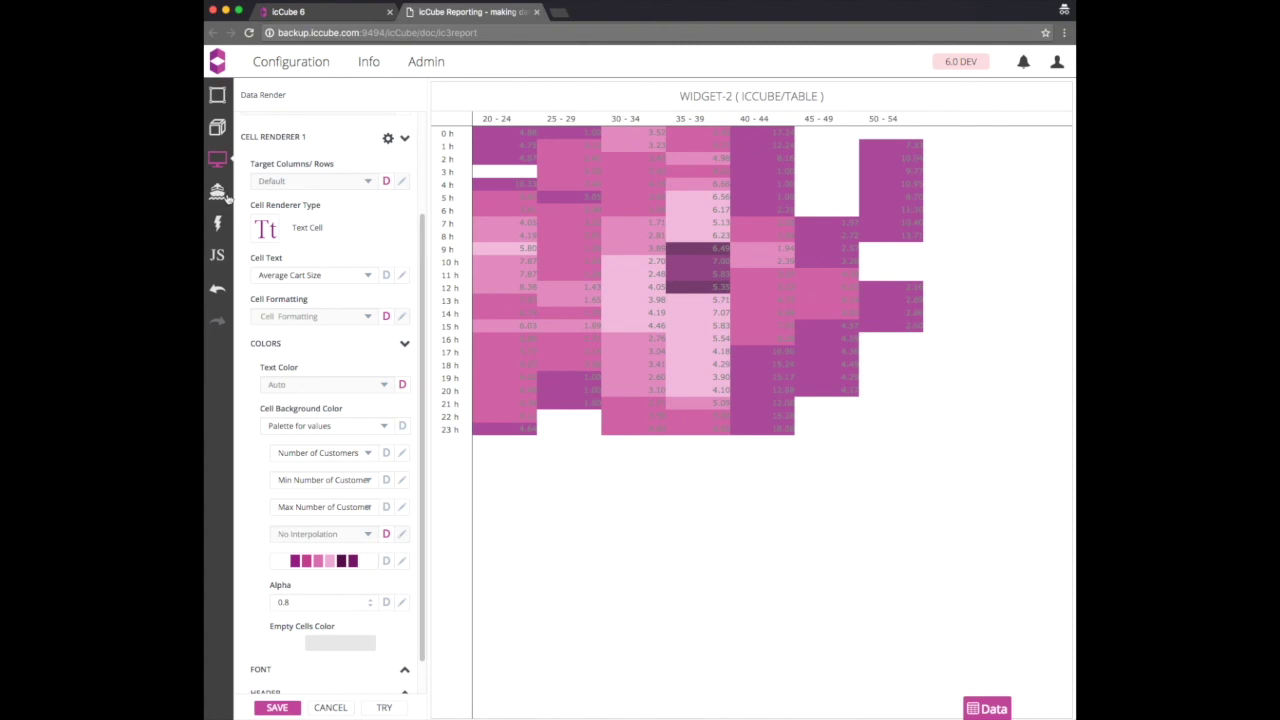
{"action": "left_click", "coordinate": [647, 252]}
Step: Make the table's On Cell Click event send 'click' and save the table
{"action": "left_click", "coordinate": [222, 219]}
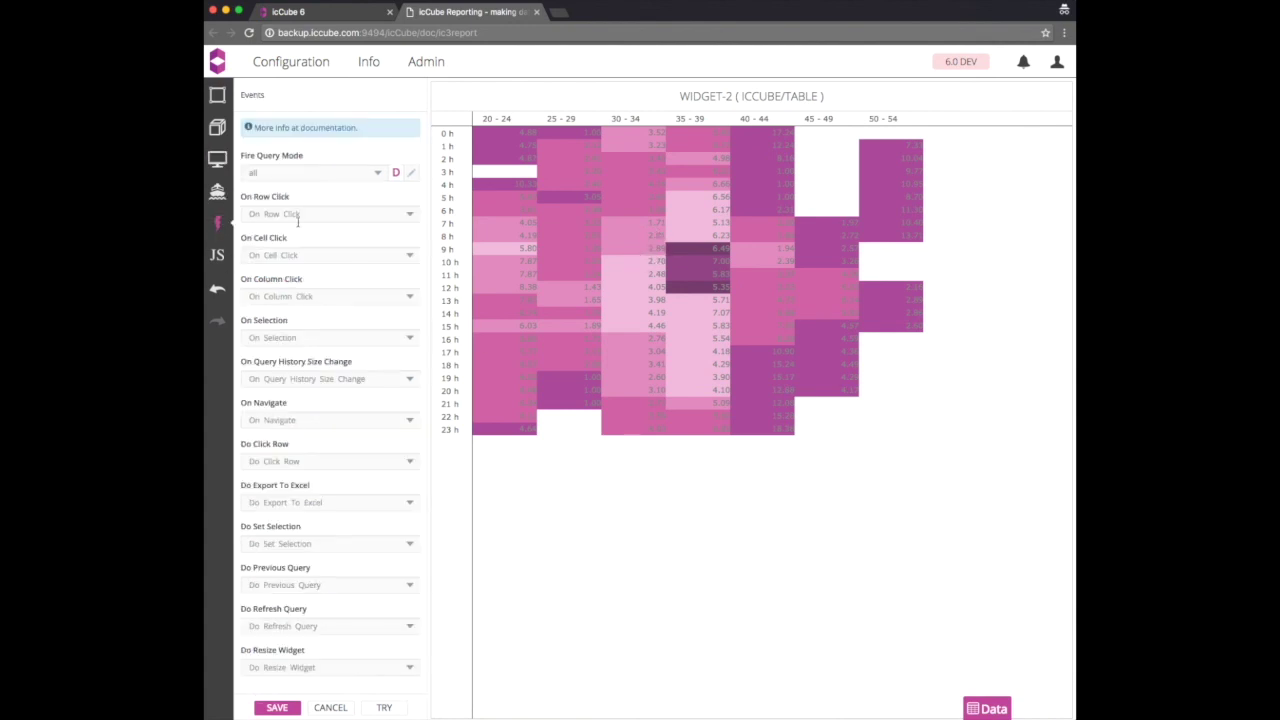
{"action": "left_click", "coordinate": [298, 254]}
{"action": "type", "text": "click"}
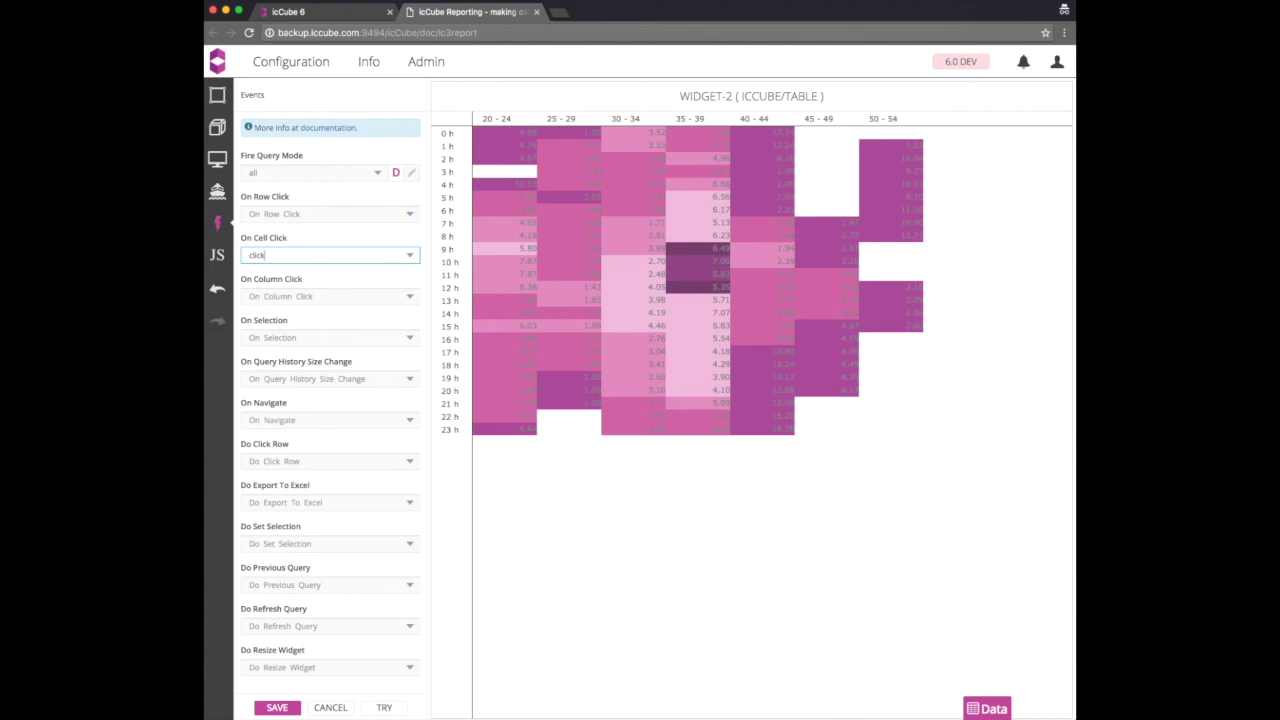
{"action": "left_click", "coordinate": [277, 707]}
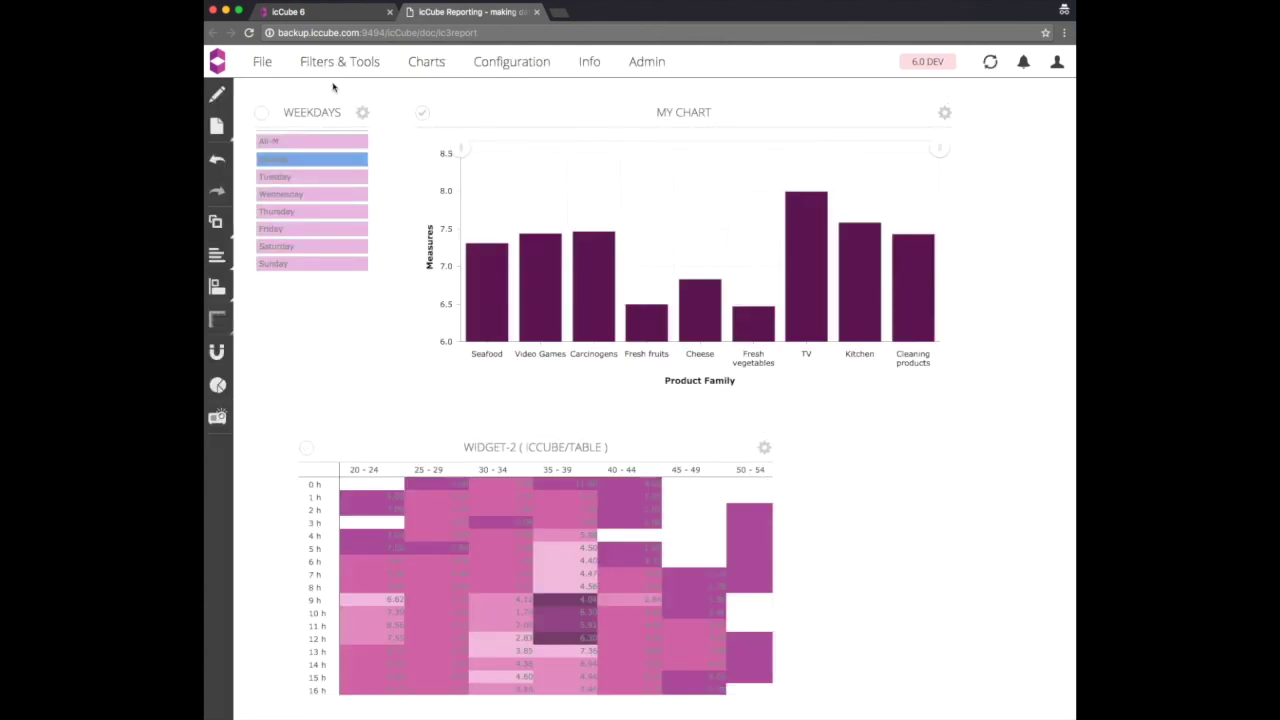
Step: Add the @{click} event as a filter on MY CHART's data query
{"action": "left_click", "coordinate": [218, 95]}
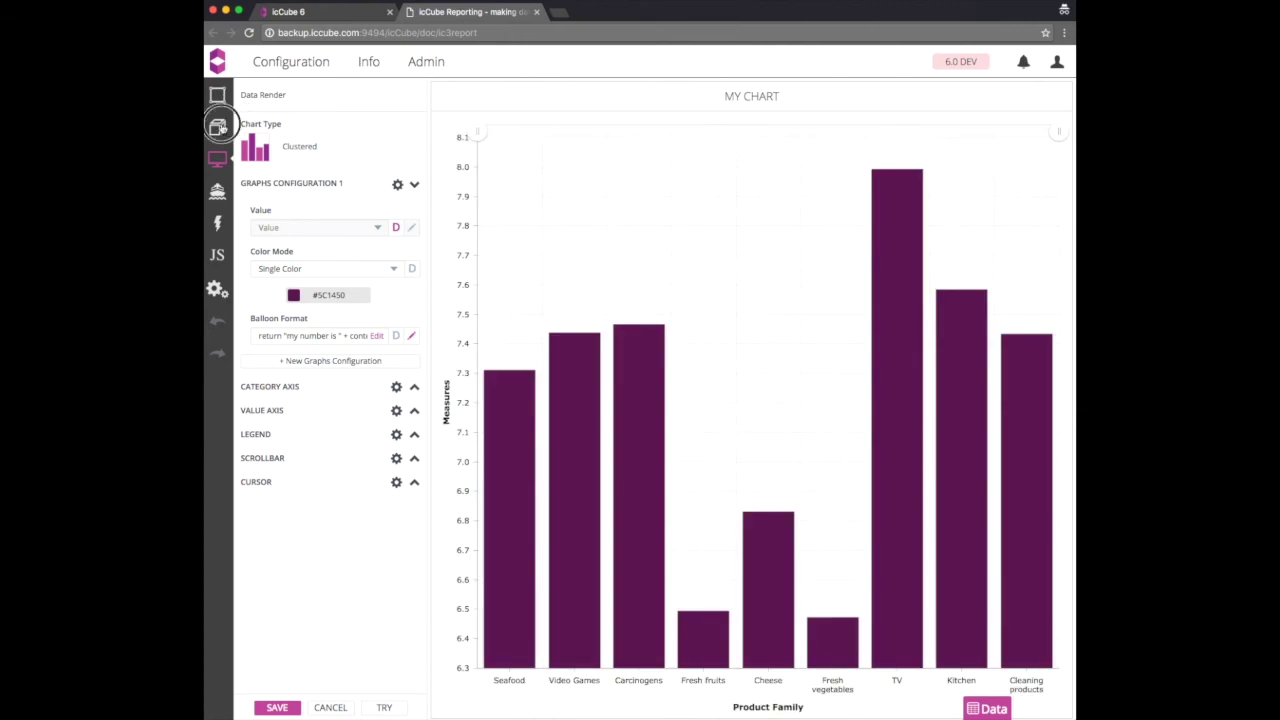
{"action": "left_click", "coordinate": [218, 127]}
{"action": "left_click", "coordinate": [357, 160]}
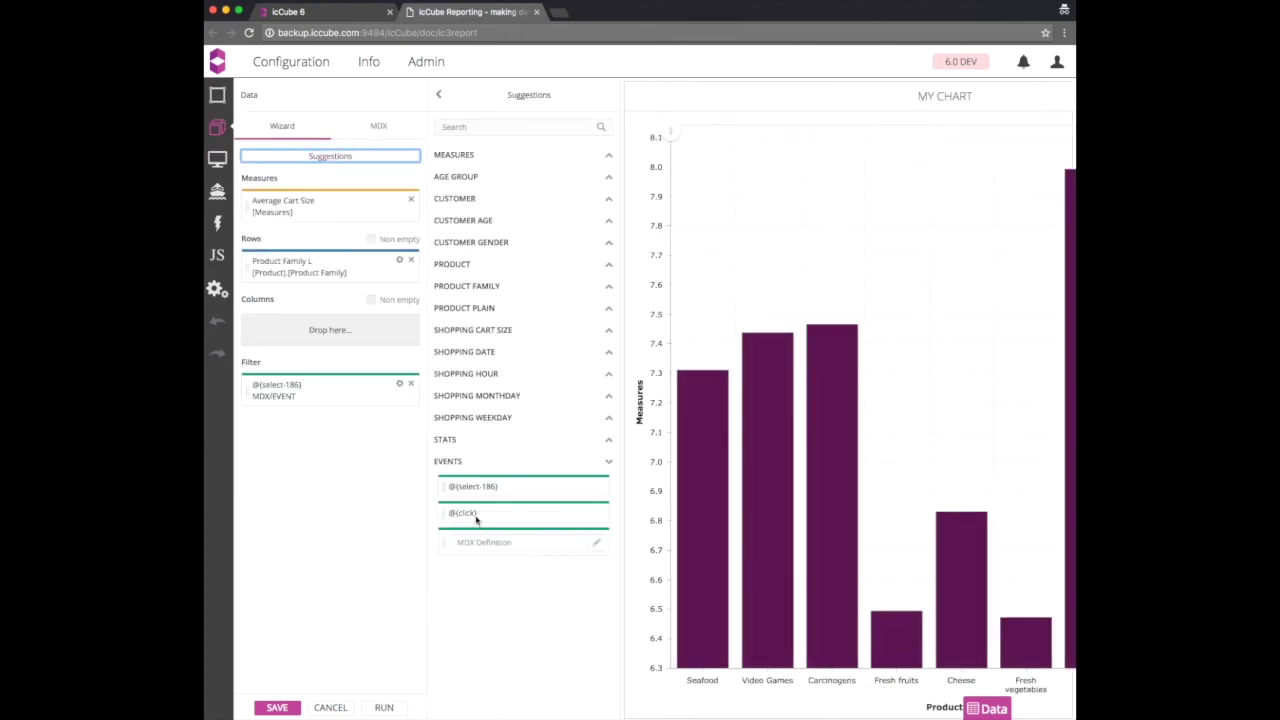
{"action": "left_click_drag", "start_coordinate": [478, 518], "coordinate": [286, 449]}
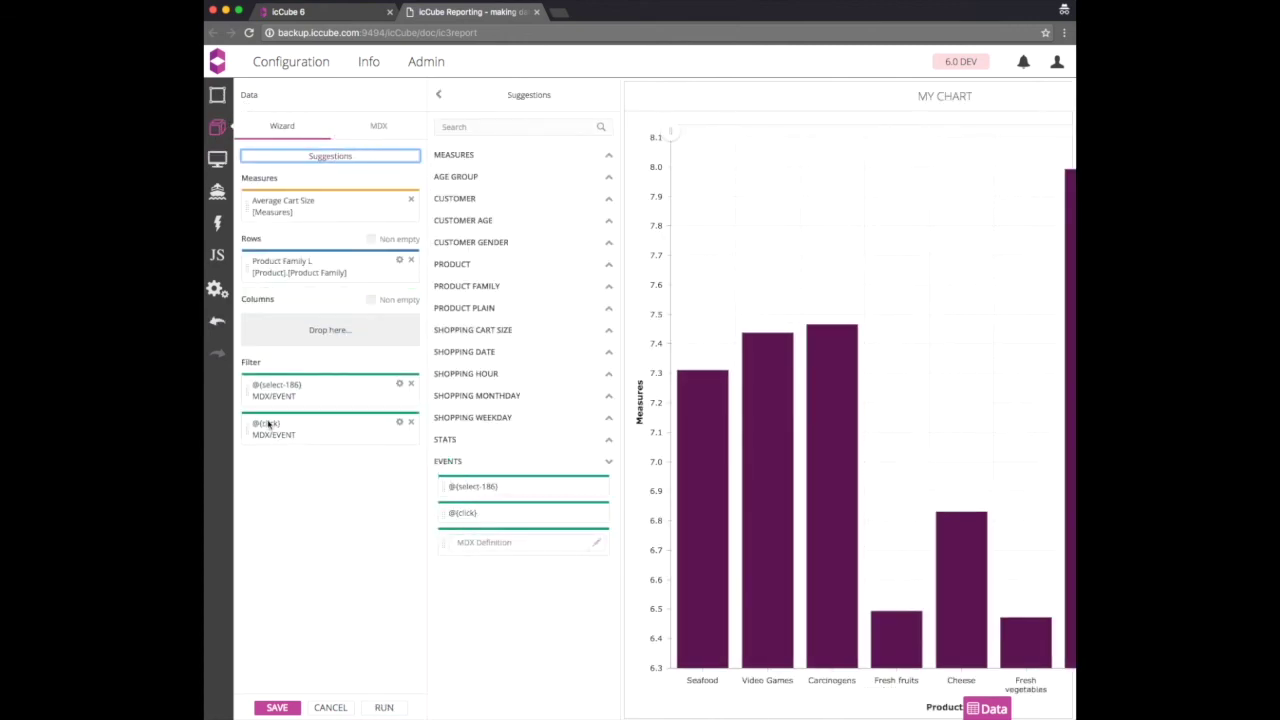
Step: Replace MY CHART's header text with the @{click} event
{"action": "left_click", "coordinate": [230, 95]}
{"action": "left_click", "coordinate": [242, 141]}
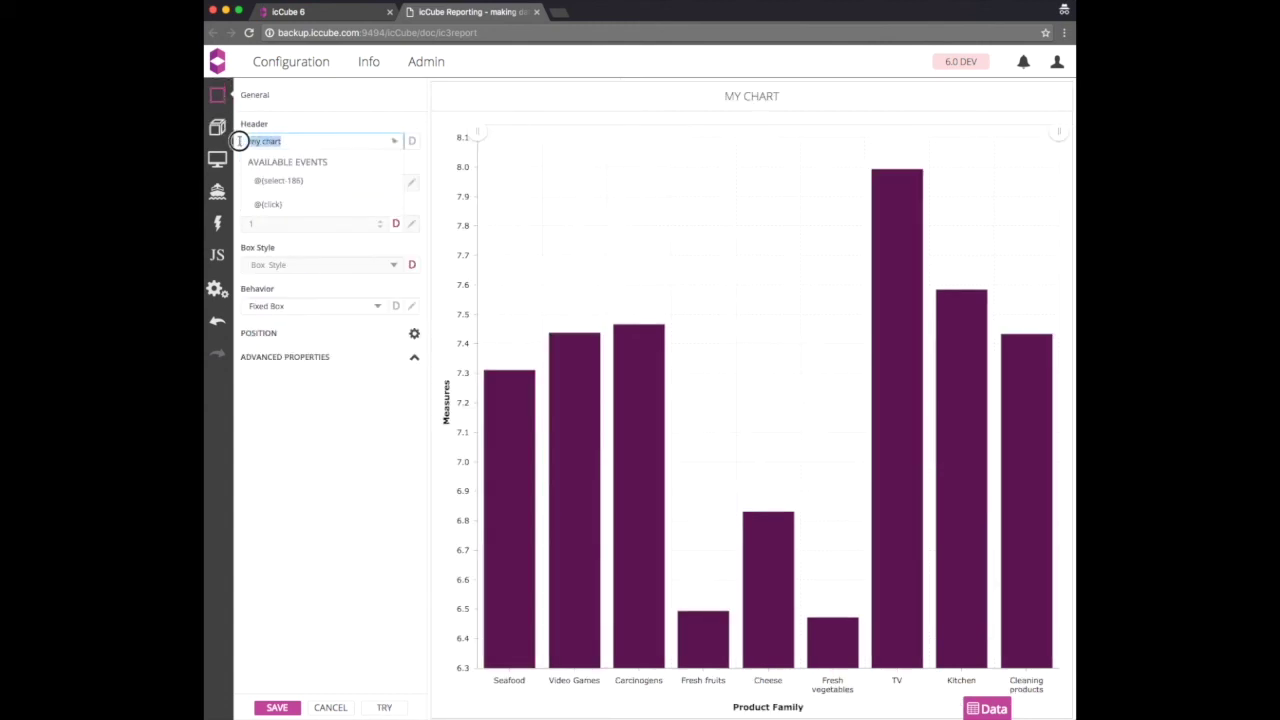
{"action": "left_click", "coordinate": [268, 204]}
{"action": "left_click", "coordinate": [277, 141]}
{"action": "left_click_drag", "start_coordinate": [277, 141], "coordinate": [318, 138]}
{"action": "key", "text": "BackSpace"}
Step: Save the chart and test it by clicking the 25-29, 5 h and 35-39 table cells
{"action": "left_click", "coordinate": [277, 709]}
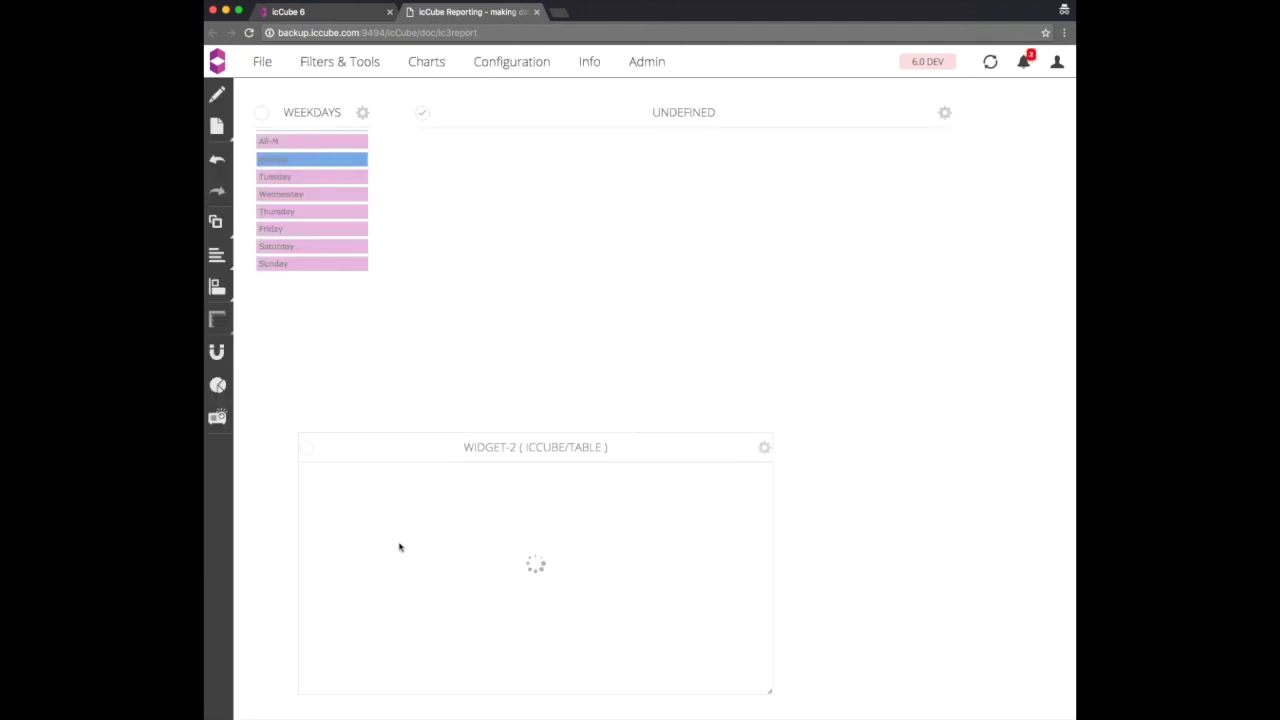
{"action": "left_click", "coordinate": [453, 552]}
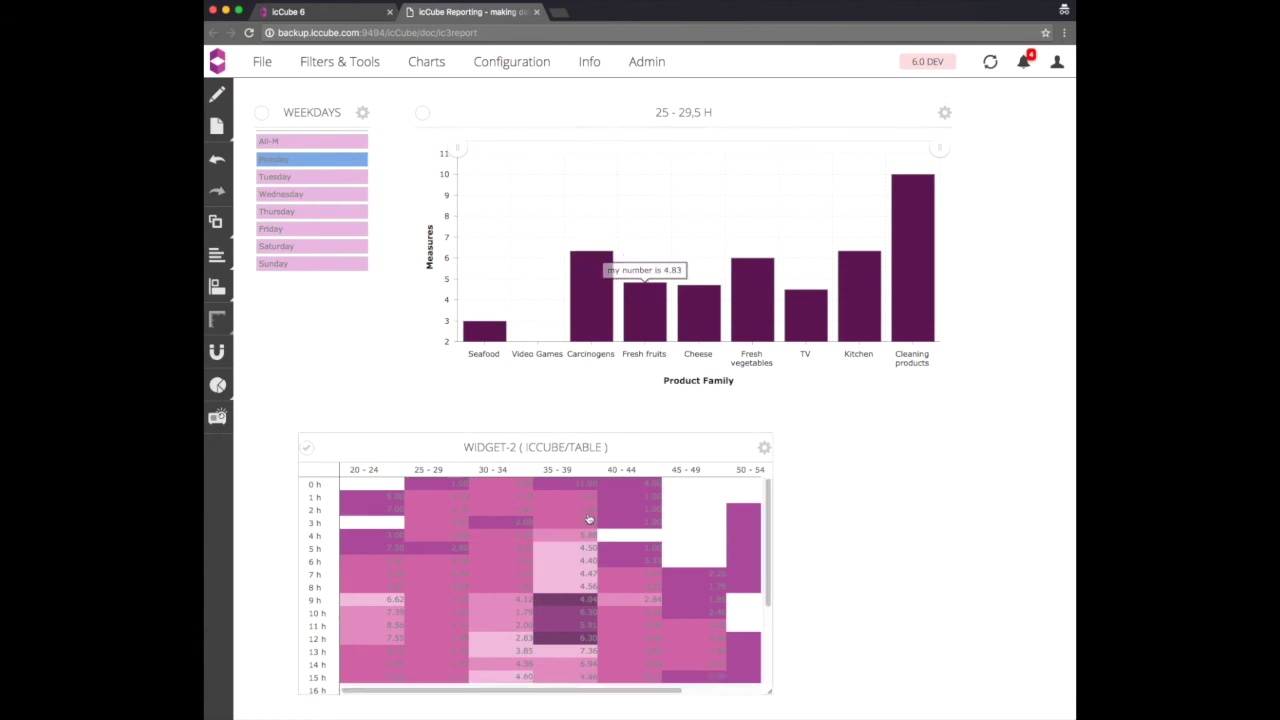
{"action": "left_click", "coordinate": [584, 544]}
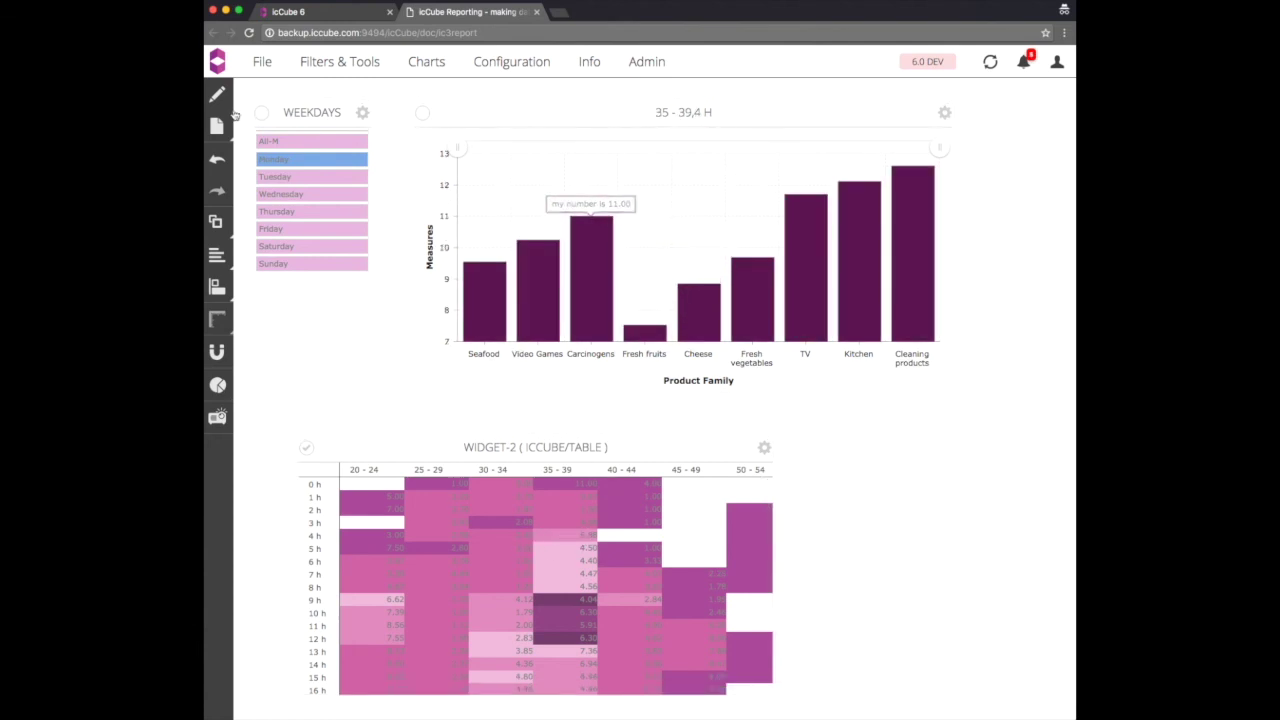
Step: In viewer mode, pick the 25-29, 5 h cell, drill Carcinogens by Customer Age, then drill back up
{"action": "left_click", "coordinate": [217, 418]}
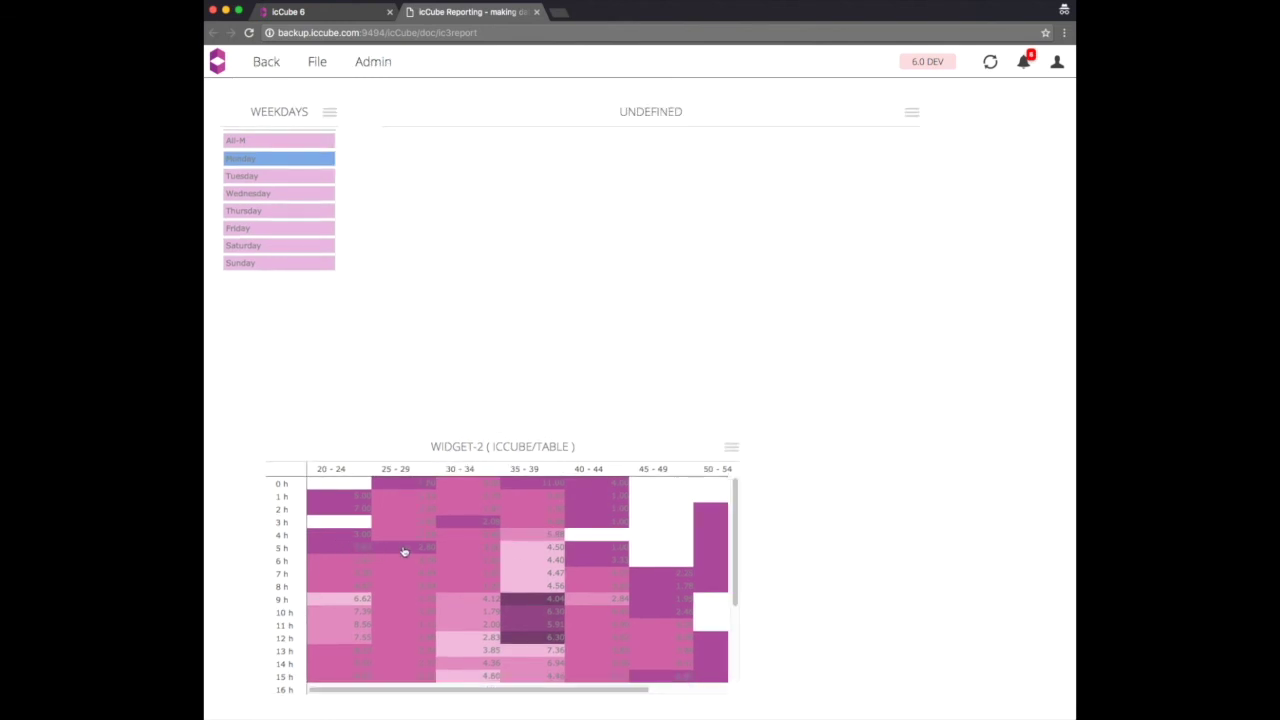
{"action": "left_click", "coordinate": [405, 551]}
{"action": "left_click", "coordinate": [556, 303]}
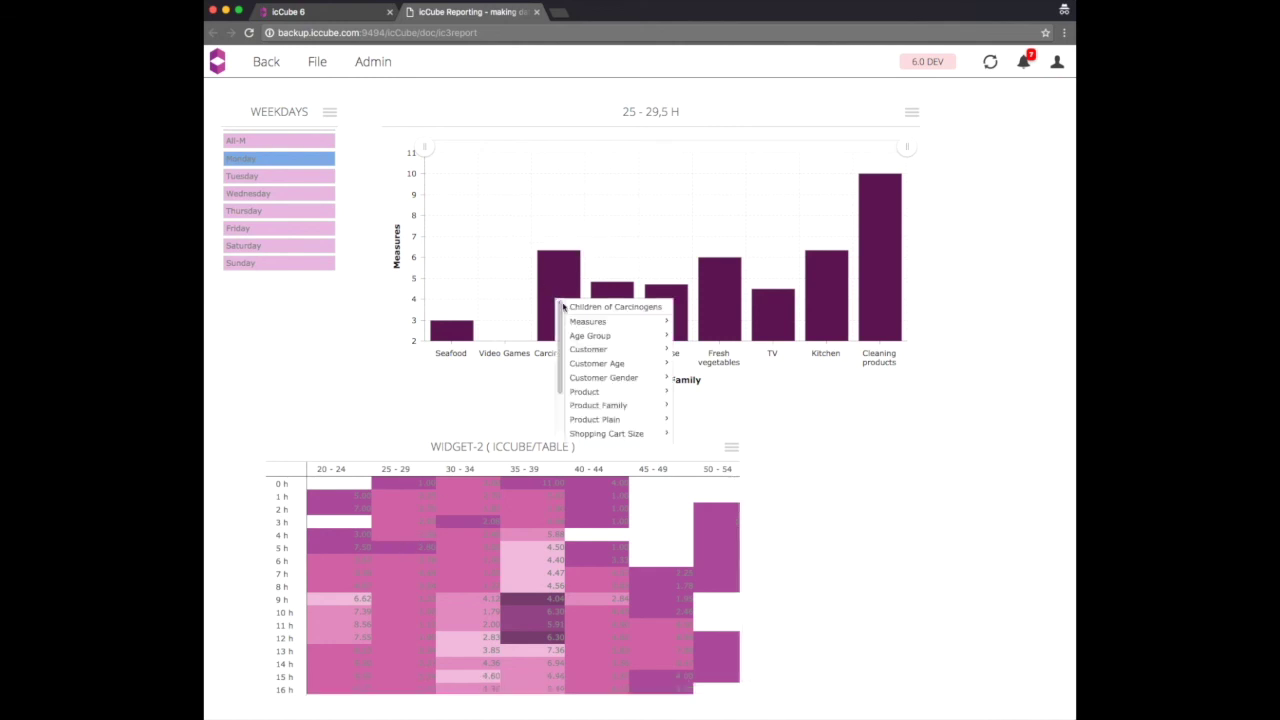
{"action": "left_click", "coordinate": [598, 364]}
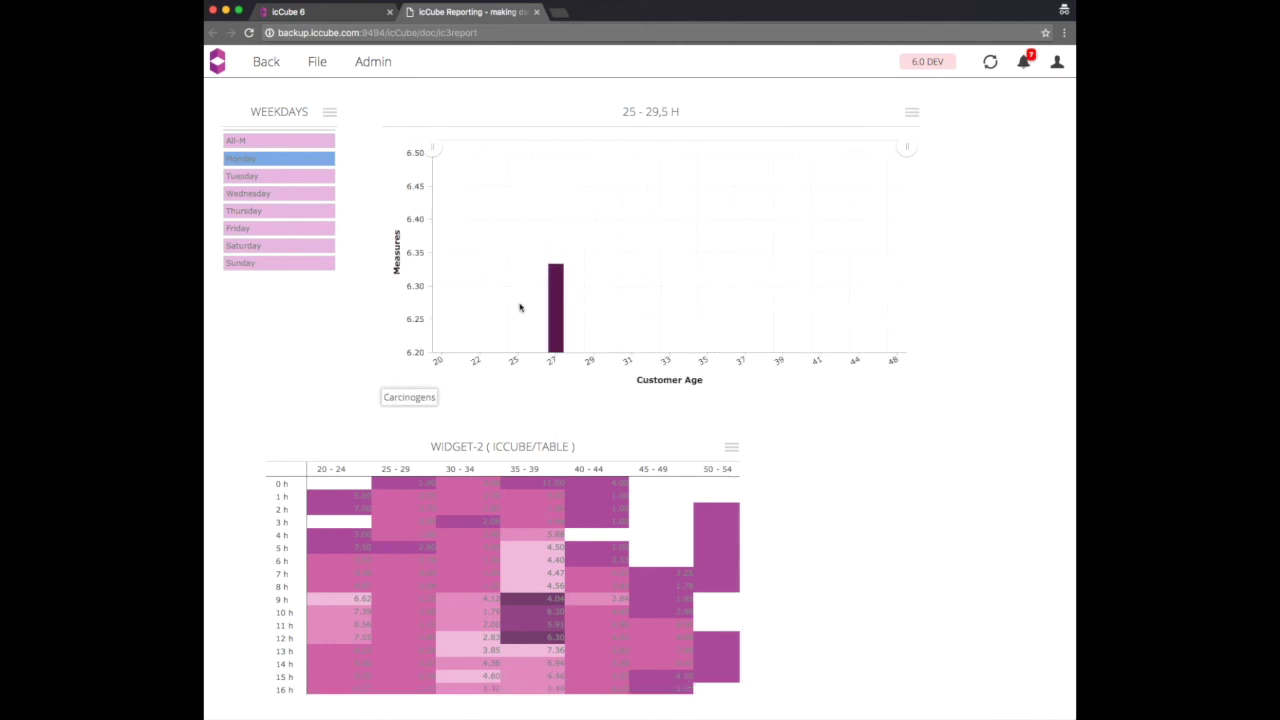
{"action": "left_click", "coordinate": [914, 146]}
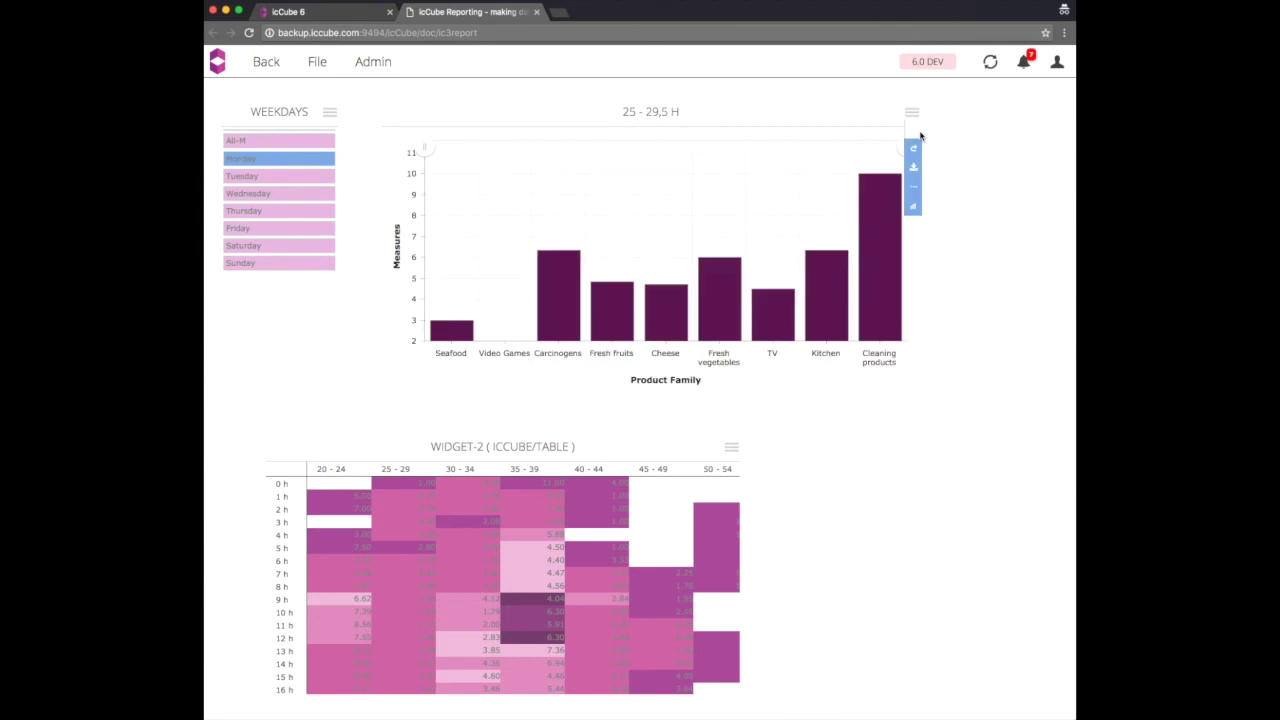